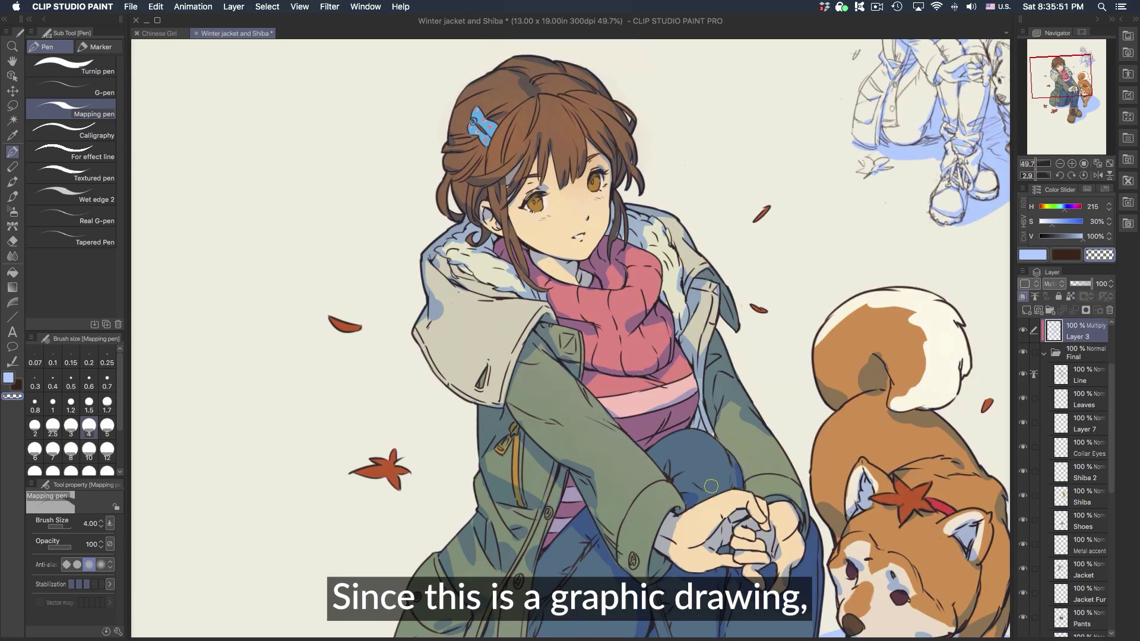
Step: Ready the Turnip pen at brush size 1.7 for refining the sharp-edged blue shadows on the Multiply layer
left_click_drag(594, 187, 635, 187)
left_click_drag(683, 361, 713, 418)
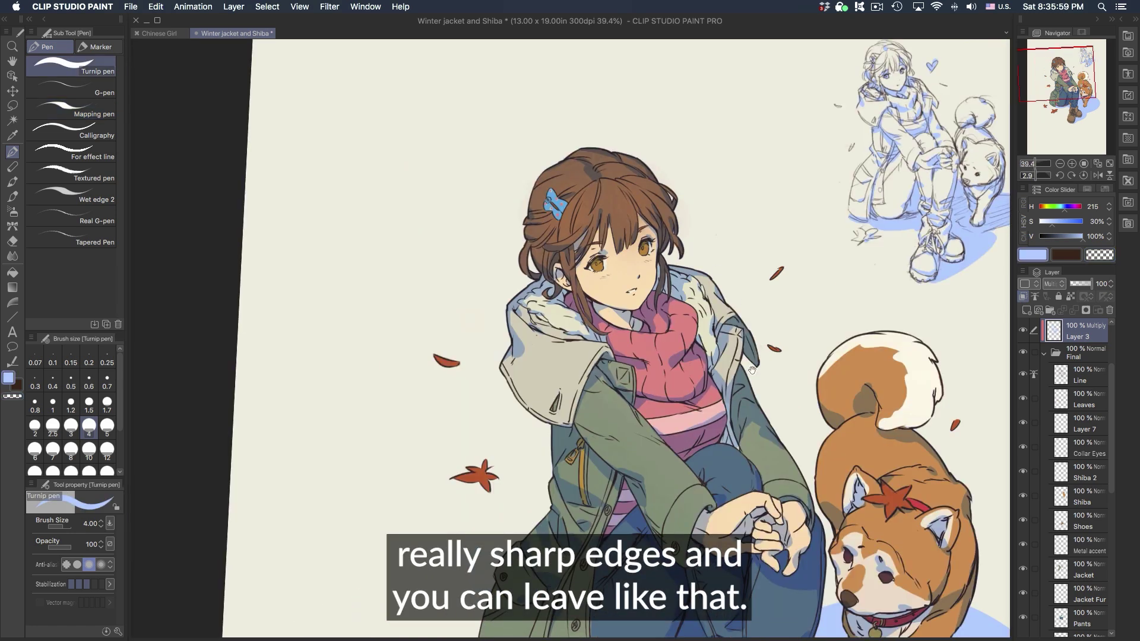
scroll(752, 370, "down", 5)
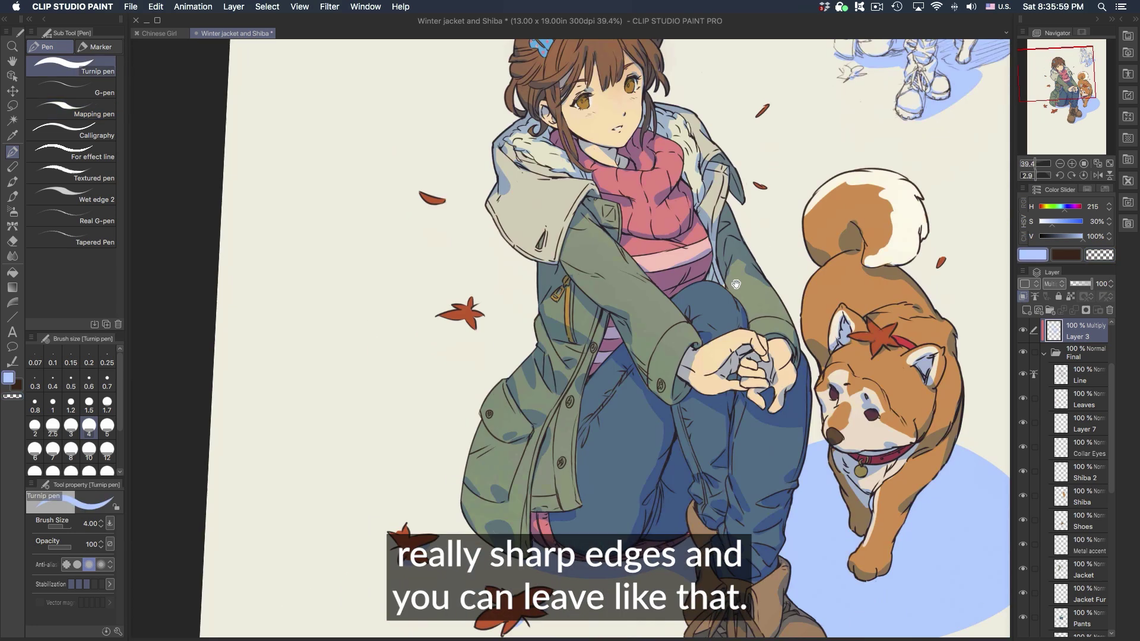
left_click(783, 314)
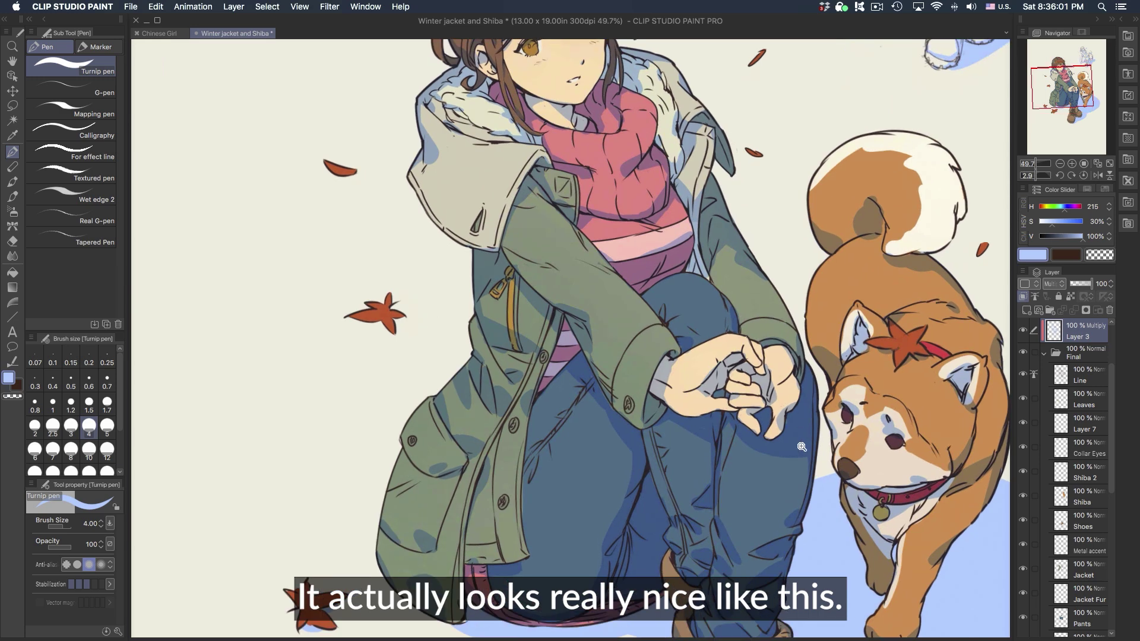
left_click(696, 389)
key("bracketleft")
key("bracketleft")
key("bracketleft")
key("bracketleft")
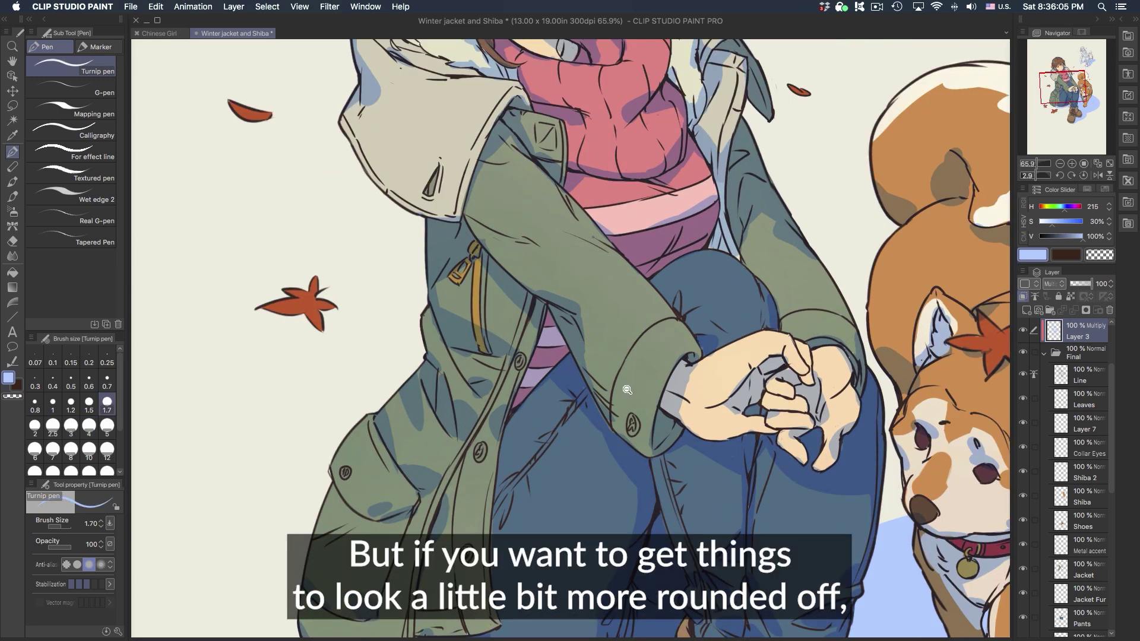
left_click(626, 389, "alt")
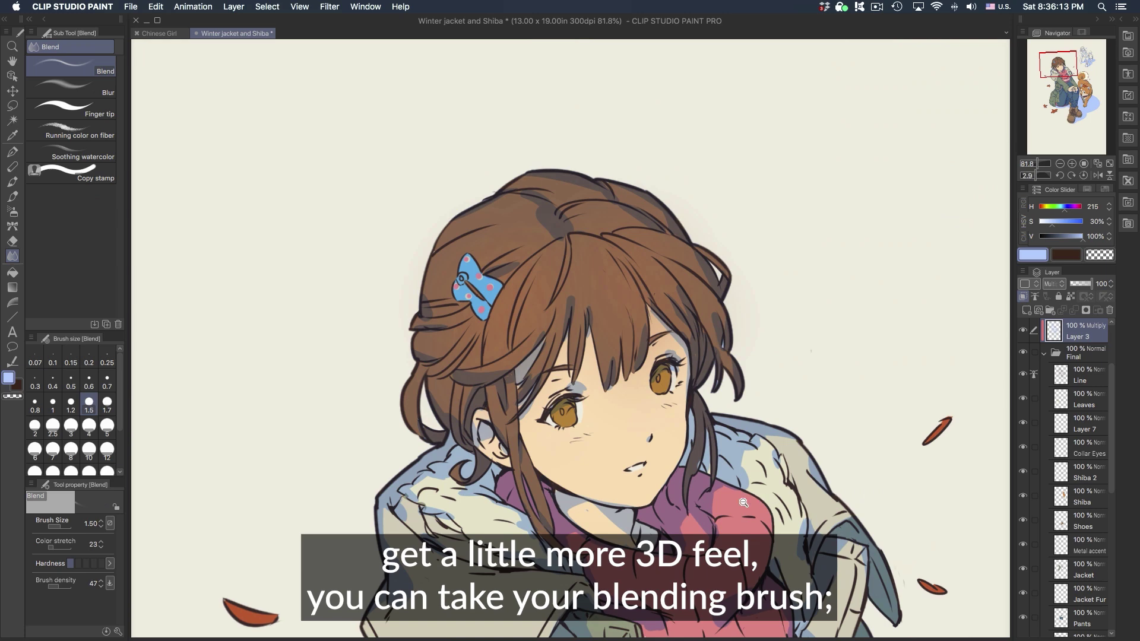
Step: Soften the shadow edges on the girl's scarf and hood with the Blend tool, reducing its brush size to 1
left_click(744, 503, "alt")
left_click_drag(713, 541, 743, 457)
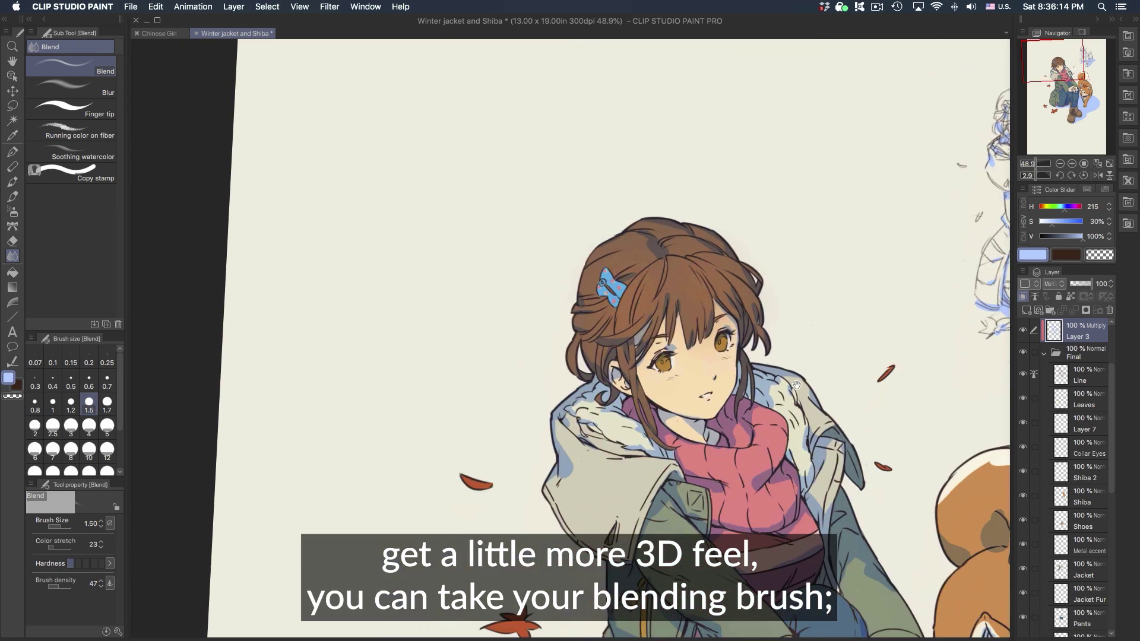
left_click(695, 375, "super")
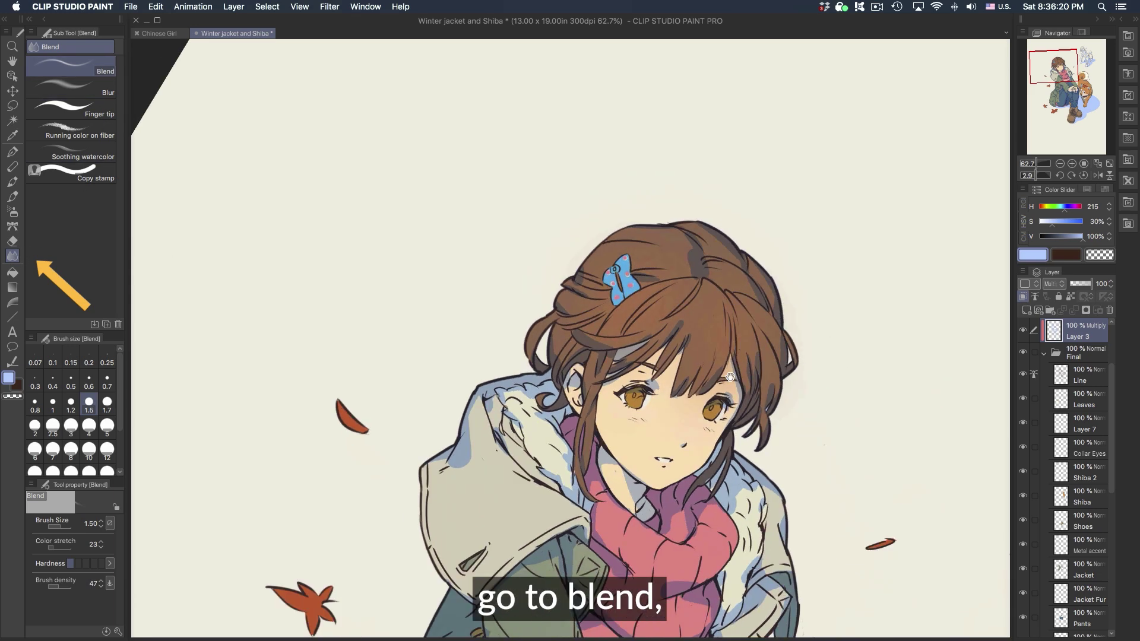
scroll(653, 212, "up", 5)
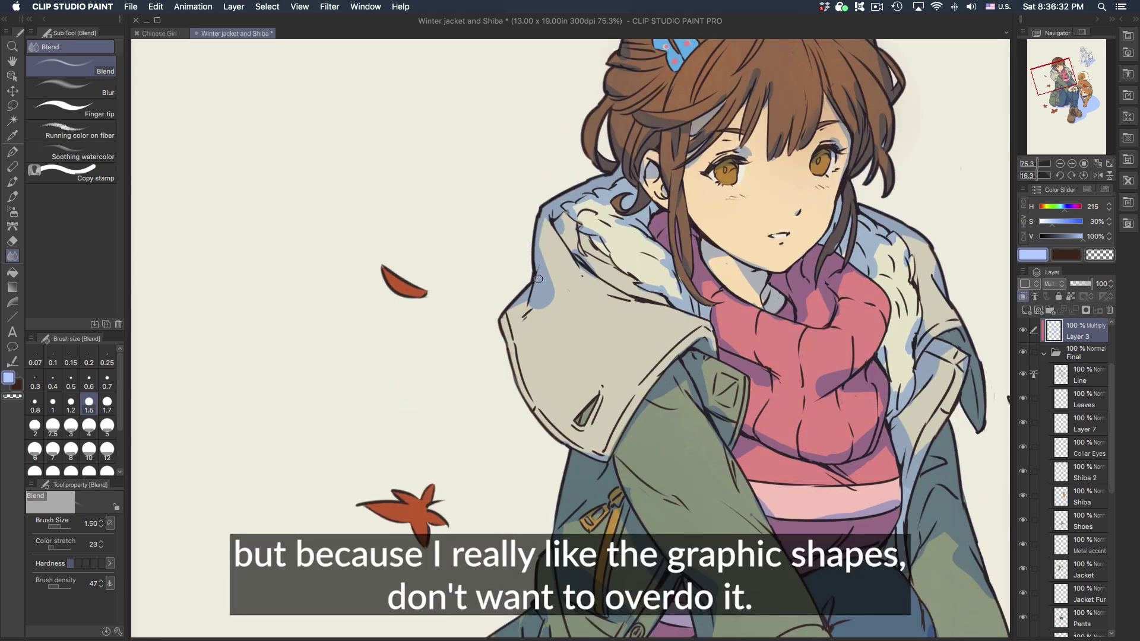
key("bracketleft")
key("bracketleft")
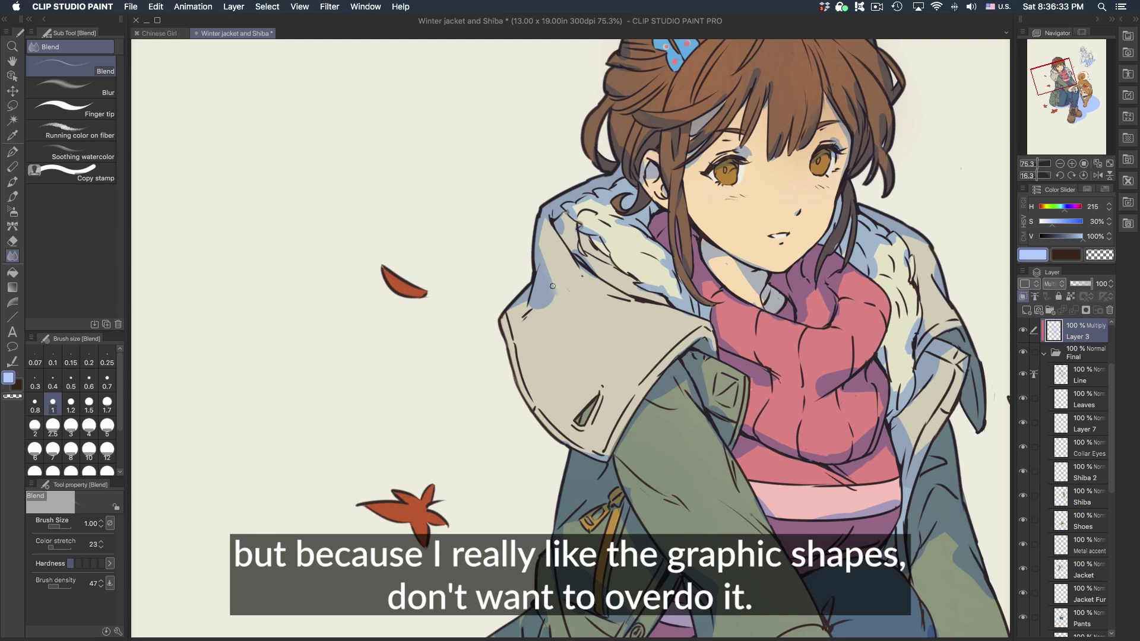
Step: Set the Blend brush size to 1.5 for softening shadows around the girl's hands and sleeve
scroll(659, 194, "down", 2)
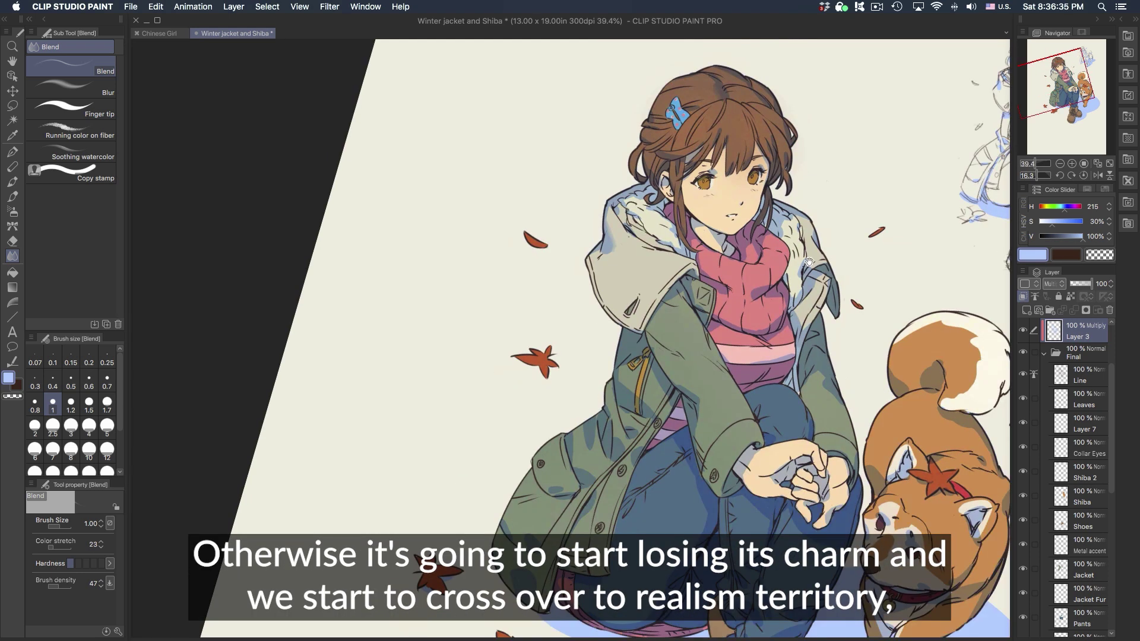
scroll(808, 261, "down", 2)
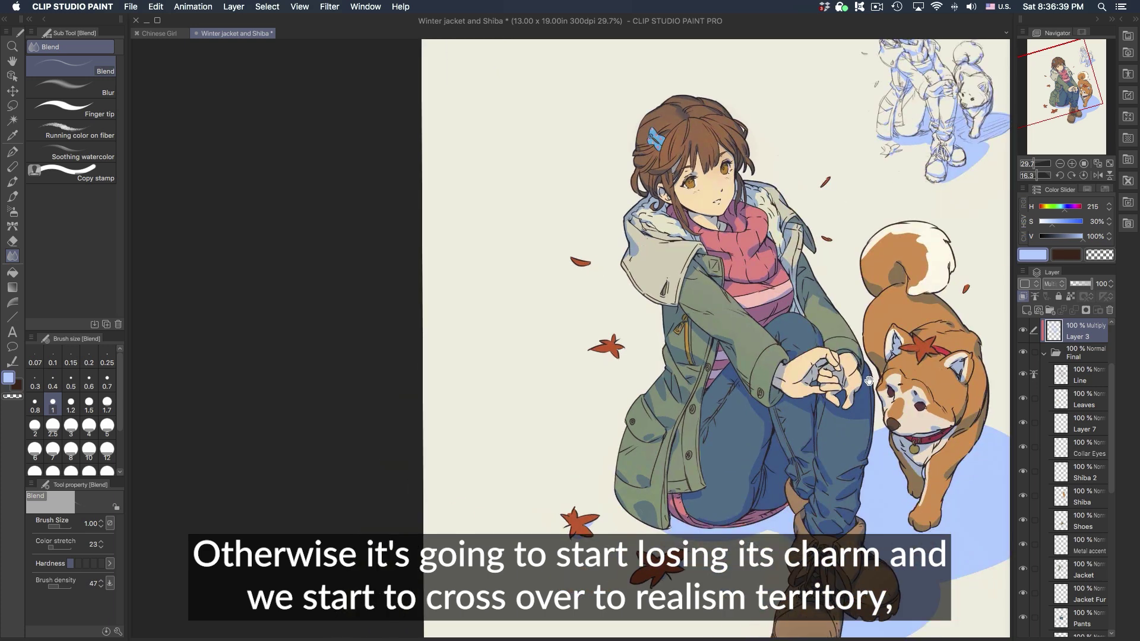
scroll(746, 355, "up", 2)
key("bracketright")
key("bracketright")
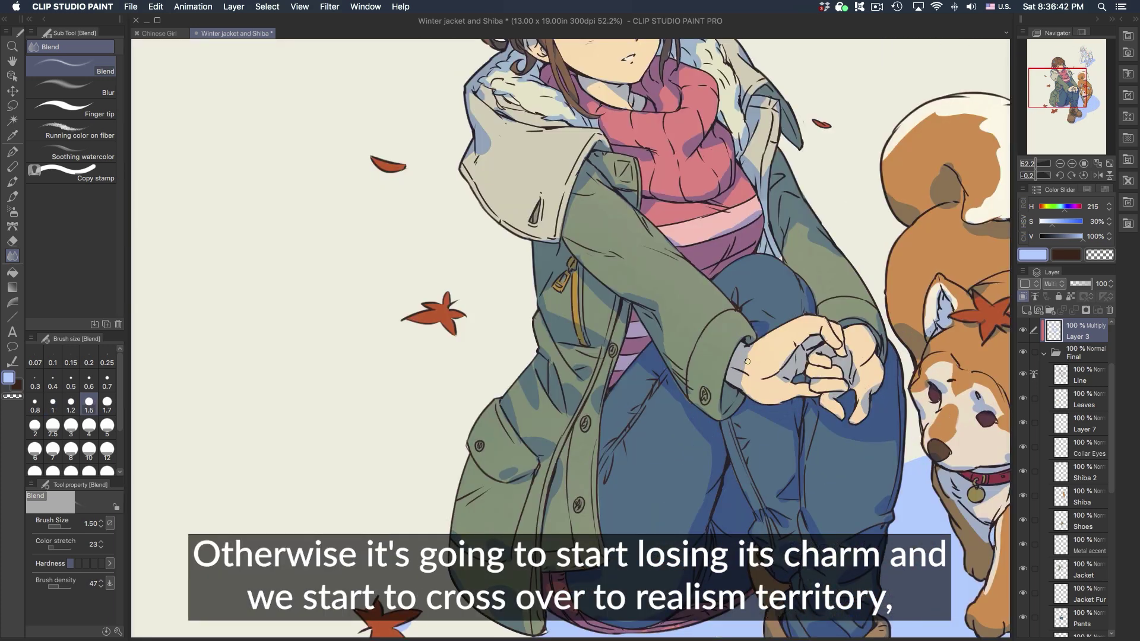
Step: Examine the balance between sharp and blended shadows across the whole drawing and close up on the girl
key("e")
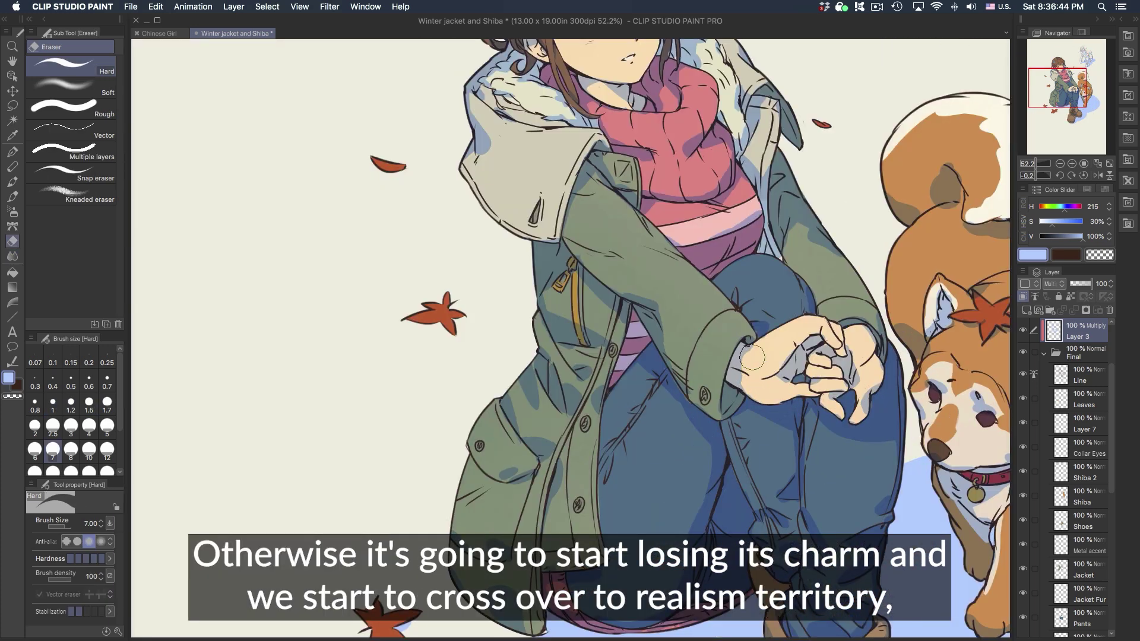
scroll(808, 312, "down", 5)
left_click_drag(783, 362, 691, 372)
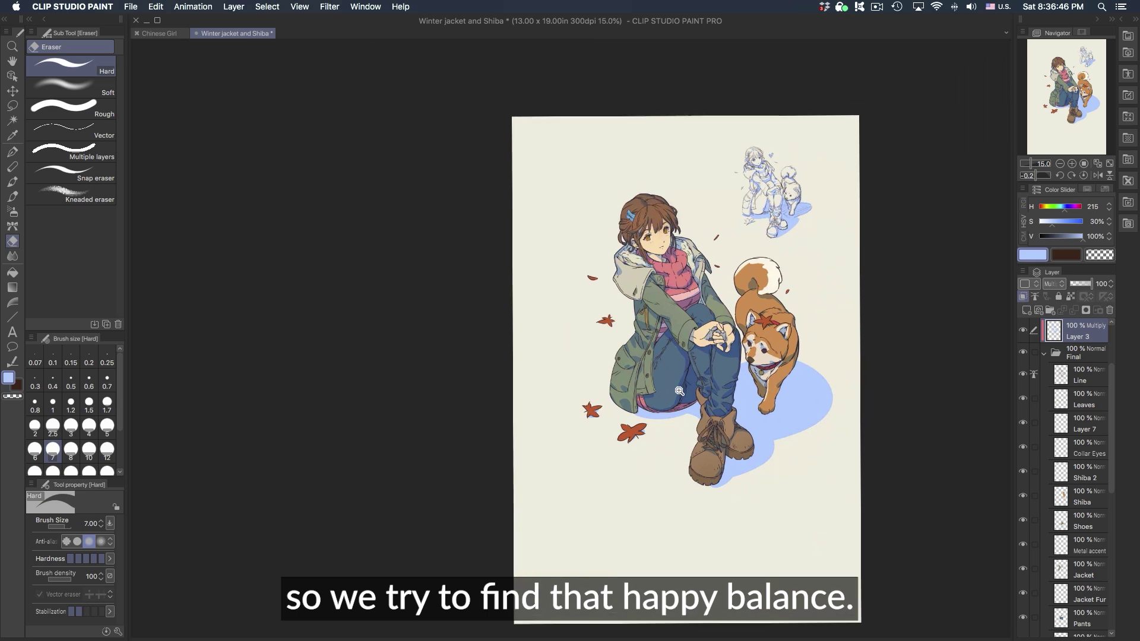
scroll(688, 380, "up", 3)
key("b")
scroll(638, 190, "up", 2)
left_click_drag(644, 190, 609, 297)
key("j")
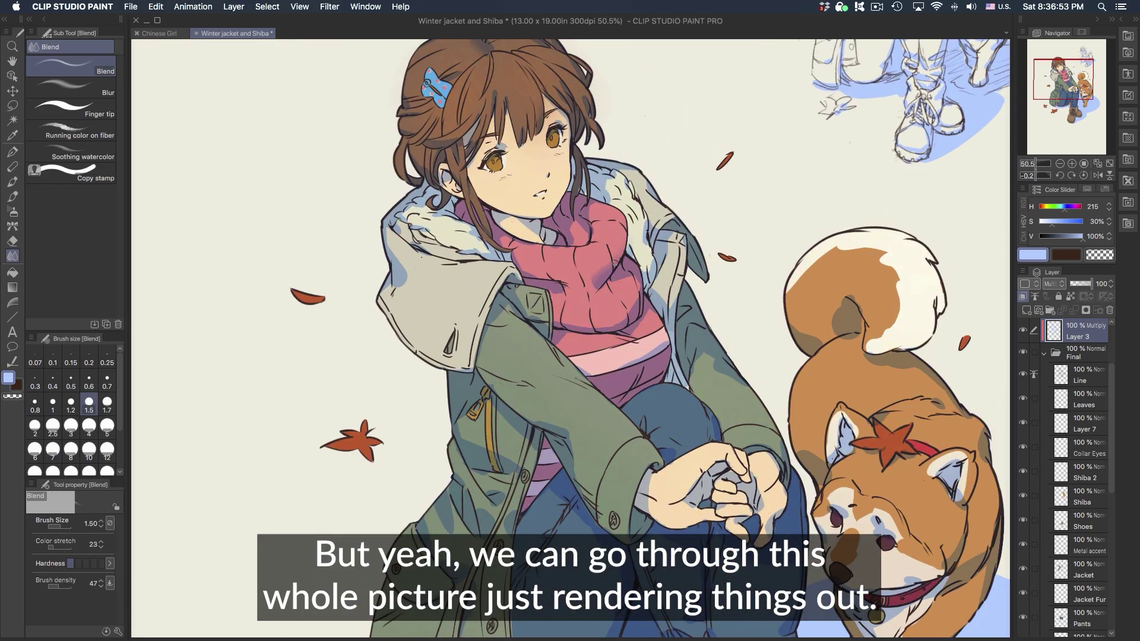
left_click_drag(686, 226, 644, 229)
left_click_drag(846, 265, 907, 301)
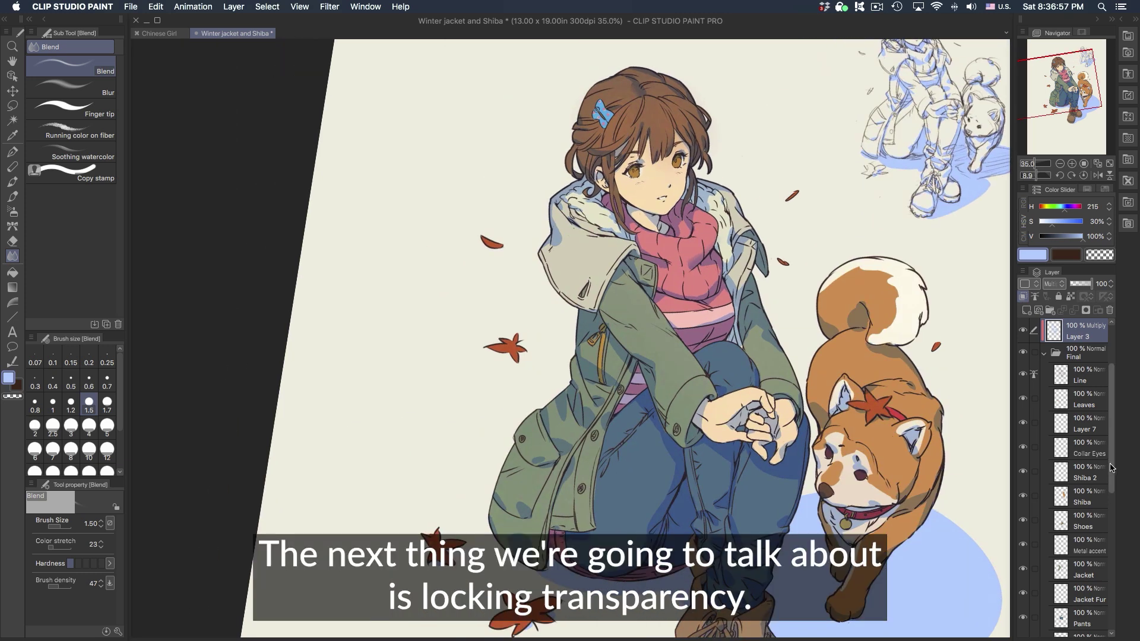
Step: Find the Jacket layer inside the Final folder and make it the active layer
left_click_drag(1111, 469, 1101, 558)
scroll(1101, 557, "down", 1)
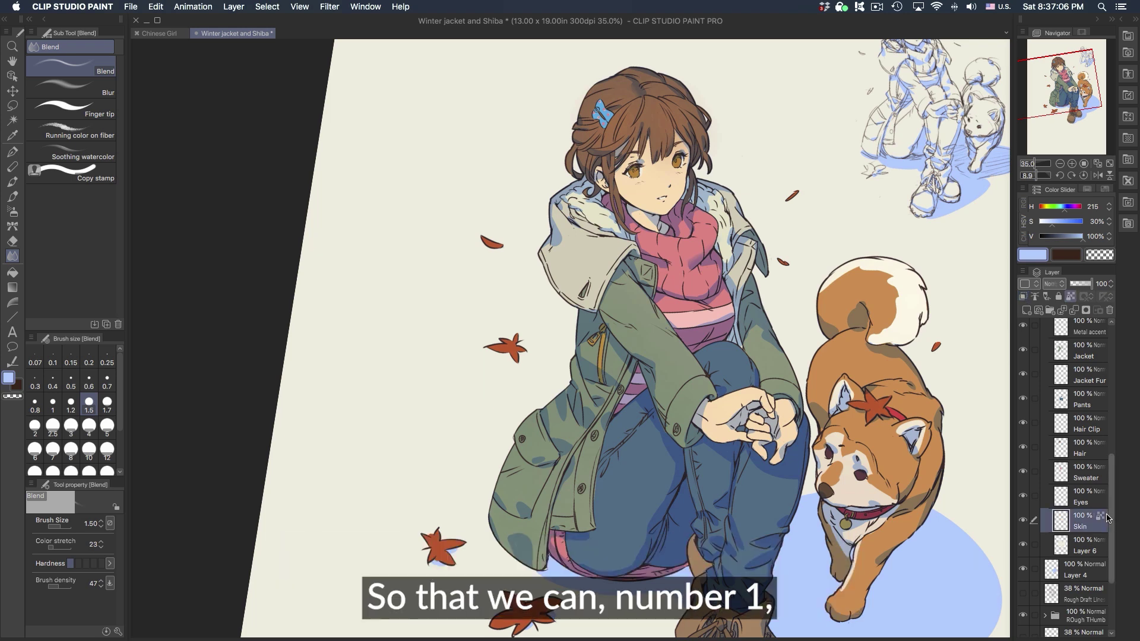
left_click(1086, 351)
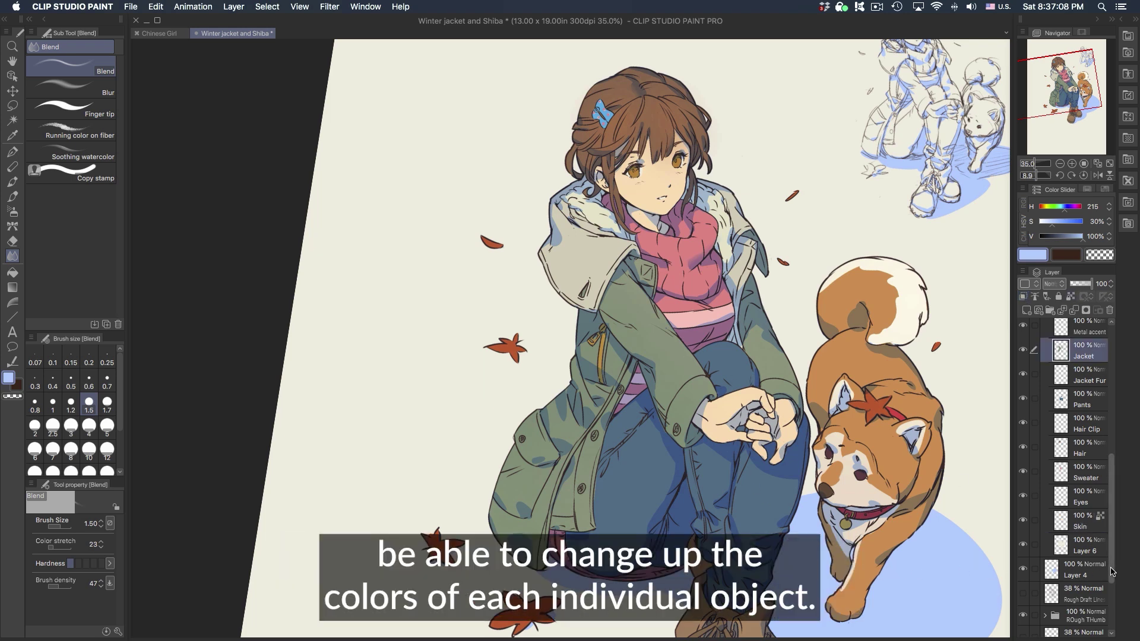
Step: Try a Hue/Saturation/Luminosity adjustment on the Jacket layer
key("super+u")
left_click_drag(914, 452, 864, 454)
left_click_drag(959, 512, 998, 515)
key("Escape")
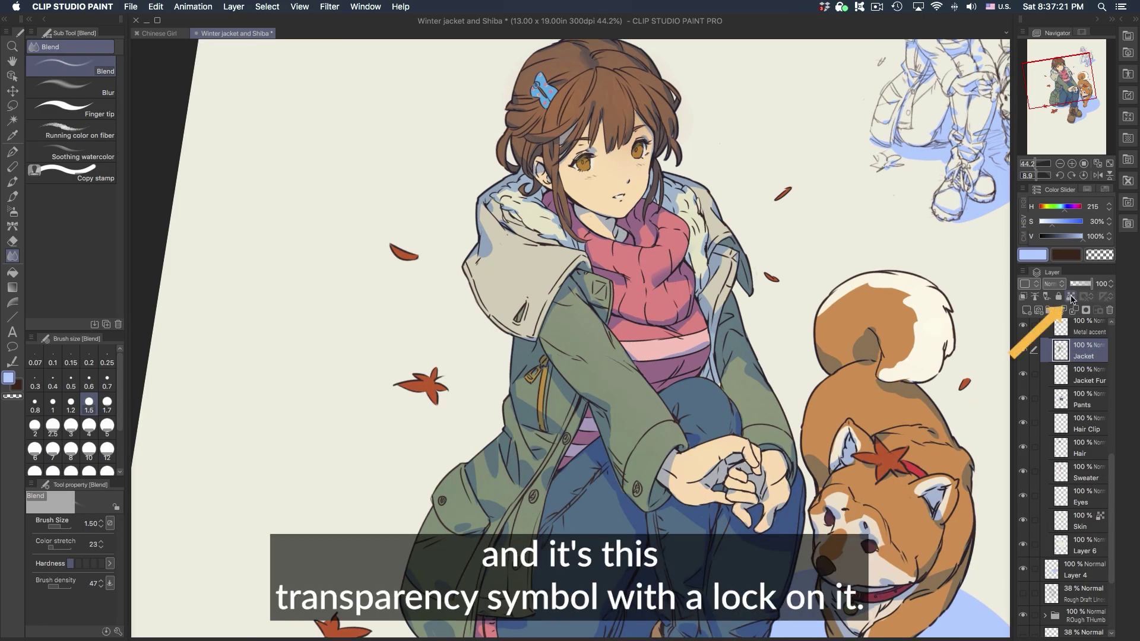
Step: Lock the Jacket layer's transparent pixels and sample a darker jacket colour for the JJ Round Brist brush
left_click(1070, 297)
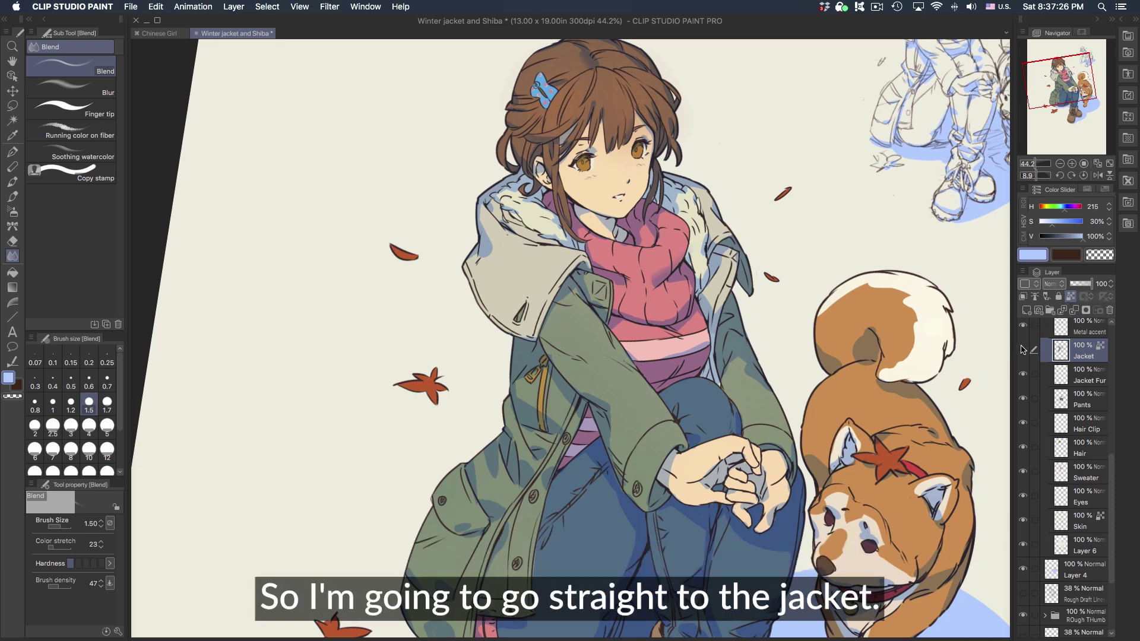
key("b")
left_click(604, 424, "alt")
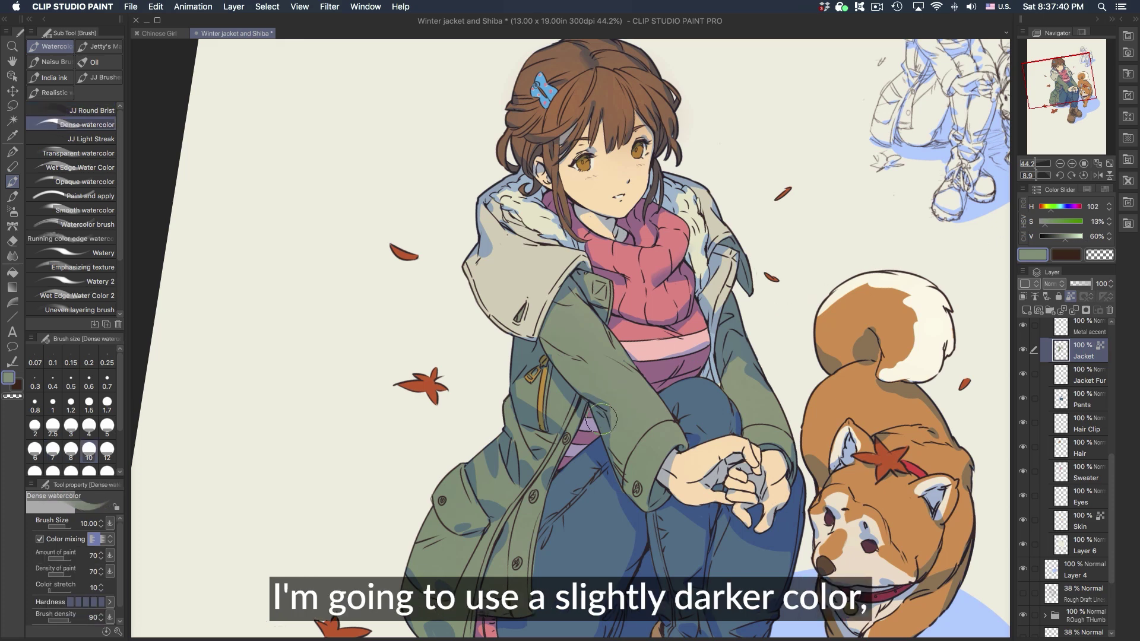
key("i")
left_click(605, 425, "alt")
key("[")
key("[")
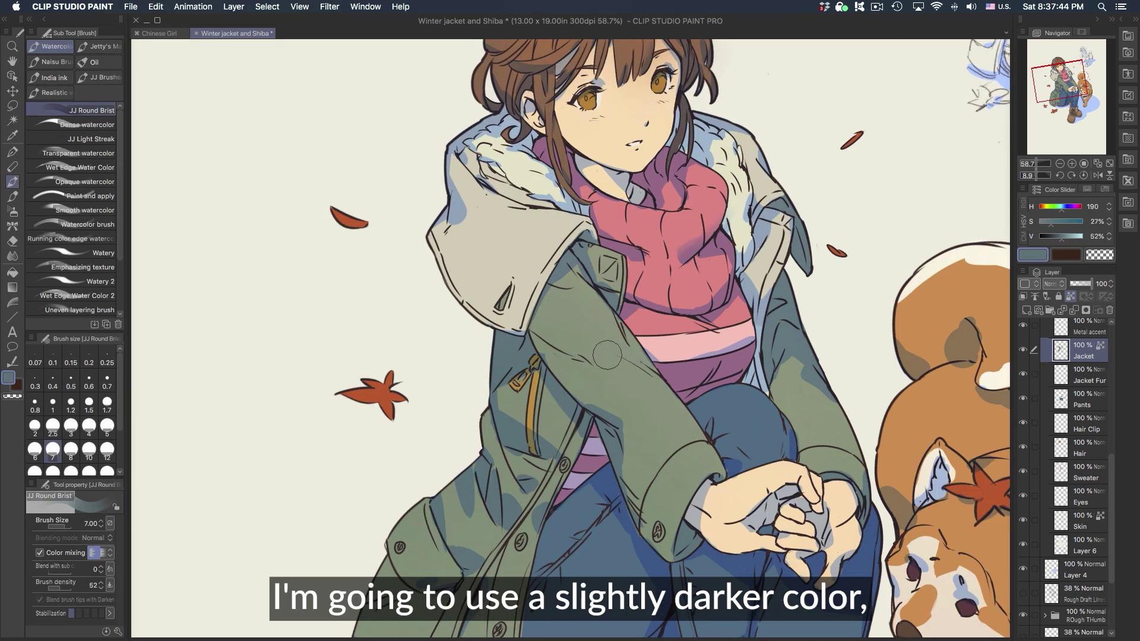
Step: Brush blue-green shadow shapes onto the jacket's sleeves with the JJ Round Brist brush at size 6
left_click_drag(542, 332, 555, 361)
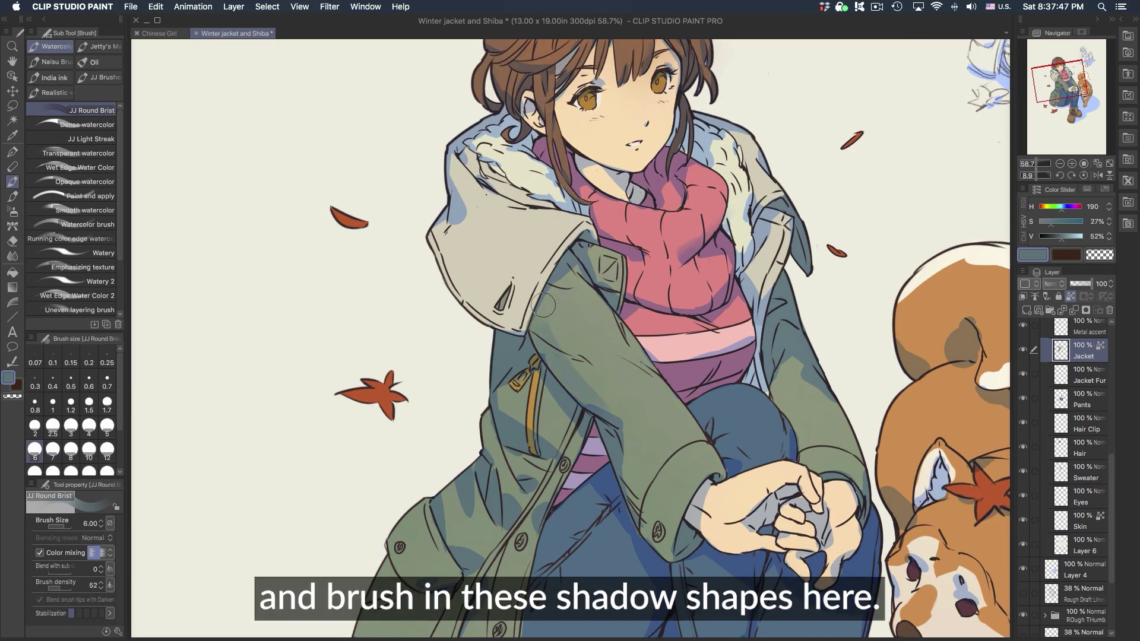
mouse_move(543, 305)
left_mouse_down()
mouse_move(640, 422)
mouse_move(561, 274)
mouse_move(679, 425)
mouse_move(574, 289)
mouse_move(674, 431)
mouse_move(621, 449)
mouse_move(650, 512)
left_mouse_up()
scroll(653, 451, "down", 2)
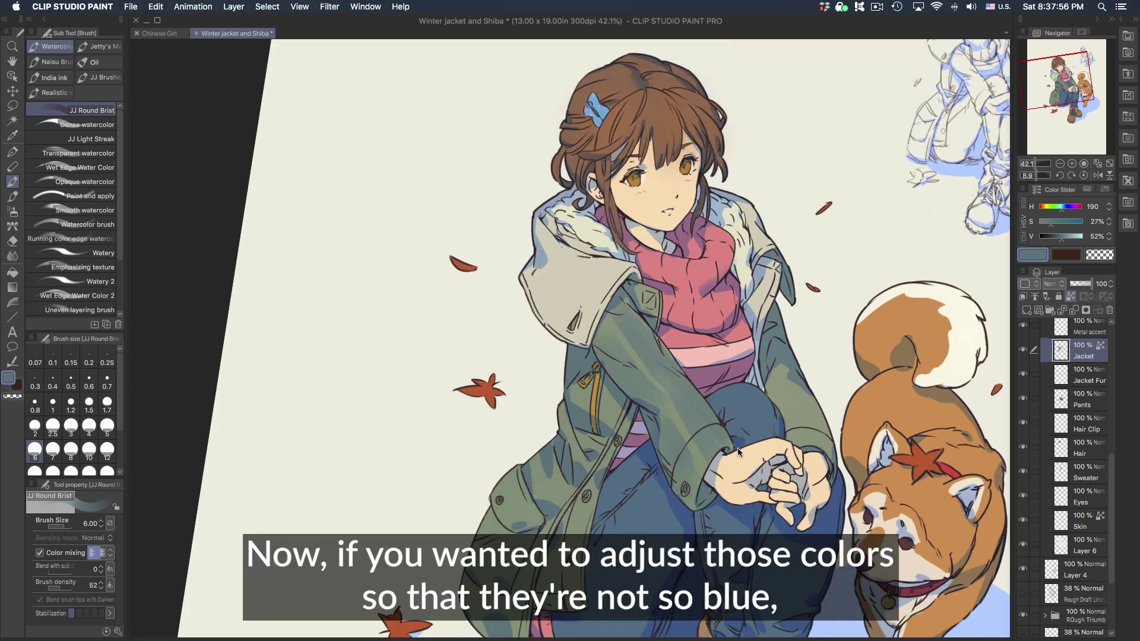
mouse_move(673, 449)
left_mouse_down()
mouse_move(693, 469)
mouse_move(709, 427)
mouse_move(756, 486)
mouse_move(717, 433)
left_mouse_up()
left_click_drag(775, 403, 781, 375)
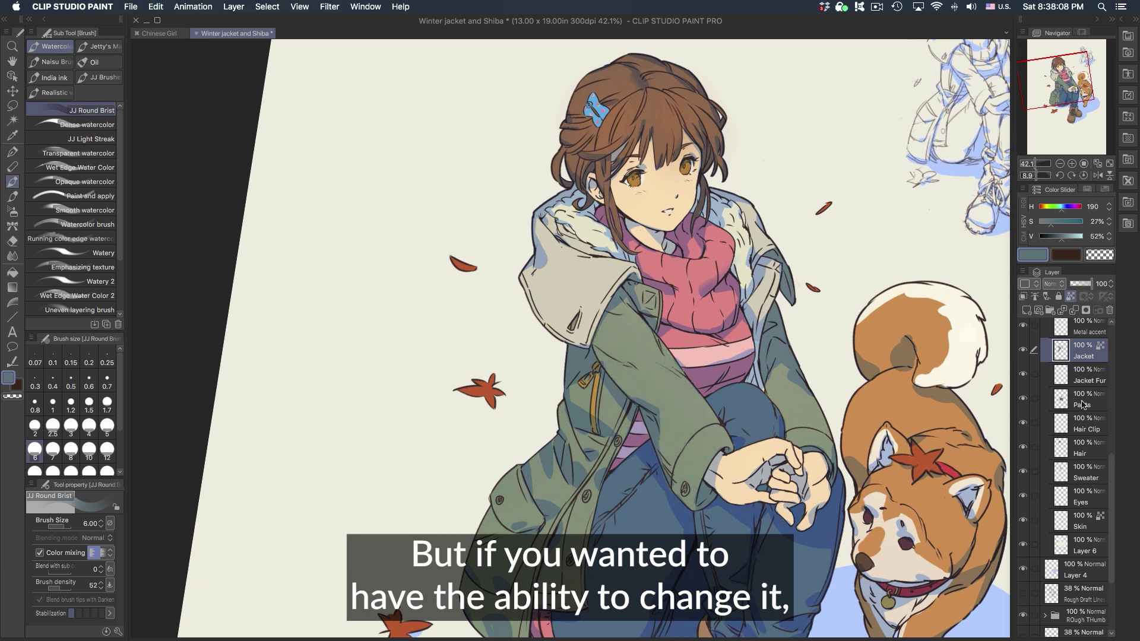
Step: Create a new layer directly above the Jacket layer and clip it to that layer
left_click(1025, 310)
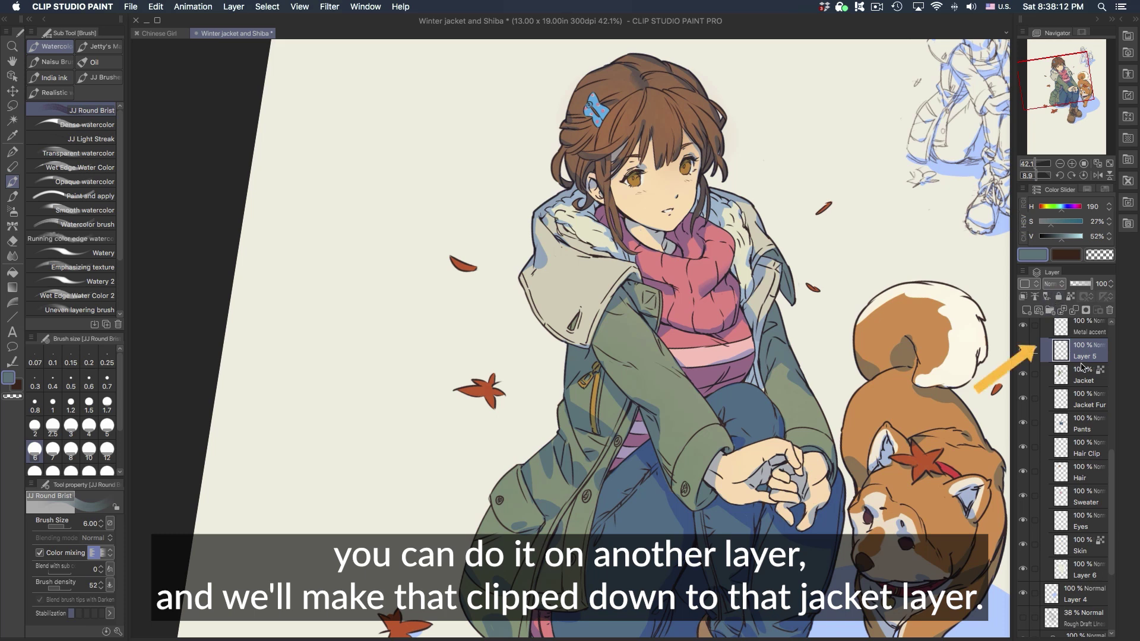
left_click(1022, 296)
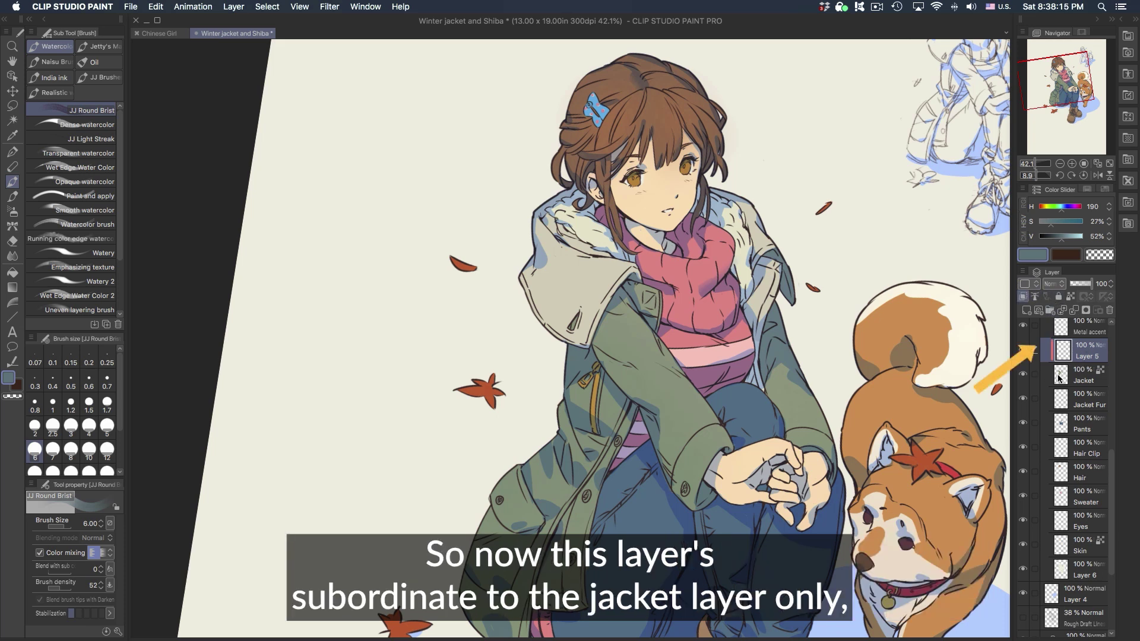
Step: Try broad blue-green strokes across the jacket on the clipped layer and undo them
mouse_move(701, 445)
left_mouse_down()
mouse_move(726, 413)
mouse_move(703, 410)
mouse_move(702, 384)
mouse_move(602, 379)
mouse_move(589, 368)
mouse_move(601, 352)
mouse_move(572, 349)
mouse_move(679, 284)
left_mouse_up()
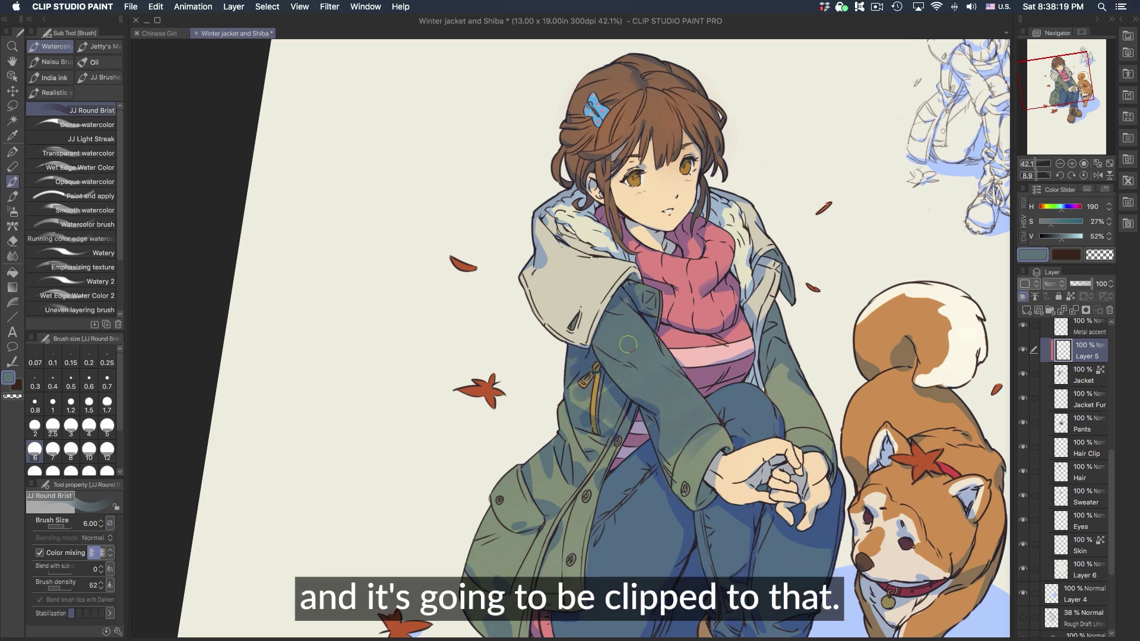
key("super+z")
key("p")
left_click_drag(698, 425, 659, 399)
key("super+z")
Step: Sample the jacket's green and darken it to 22% saturation and 55% value
key("b")
left_click(708, 413, "alt")
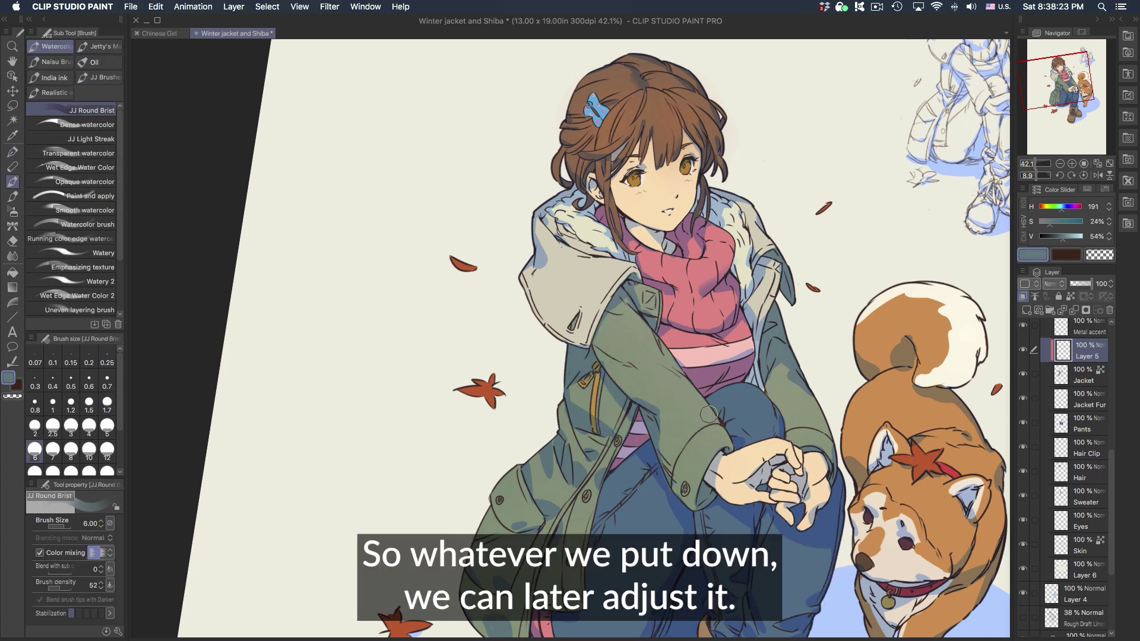
left_click_drag(598, 330, 623, 380)
left_click(650, 352, "alt")
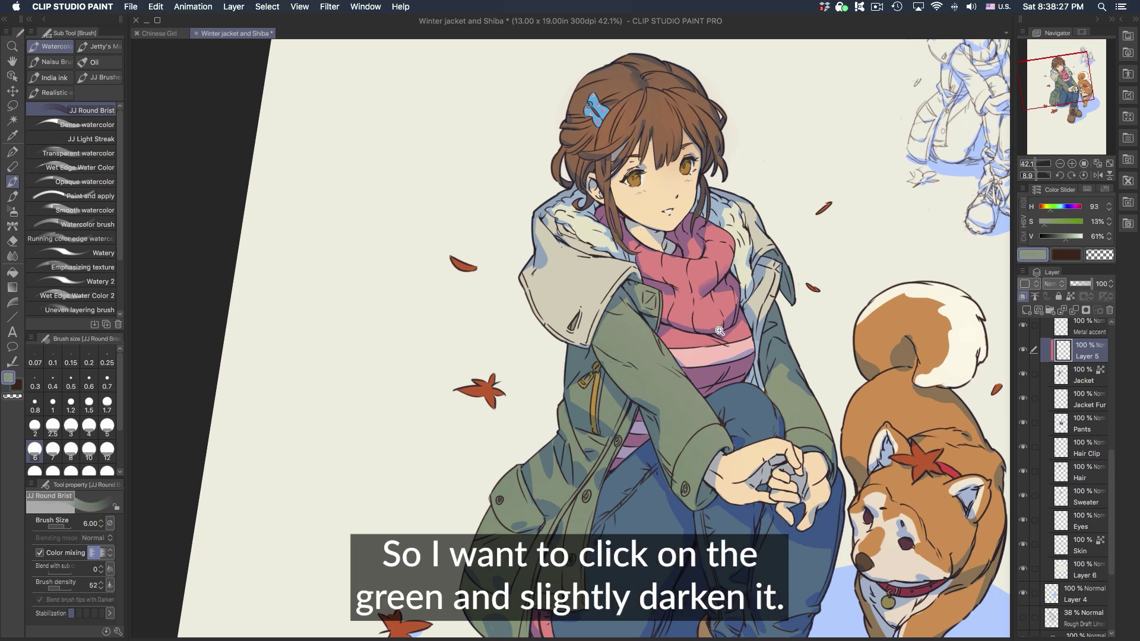
left_click_drag(719, 330, 739, 327)
left_click_drag(1046, 222, 1053, 222)
left_click(1062, 238)
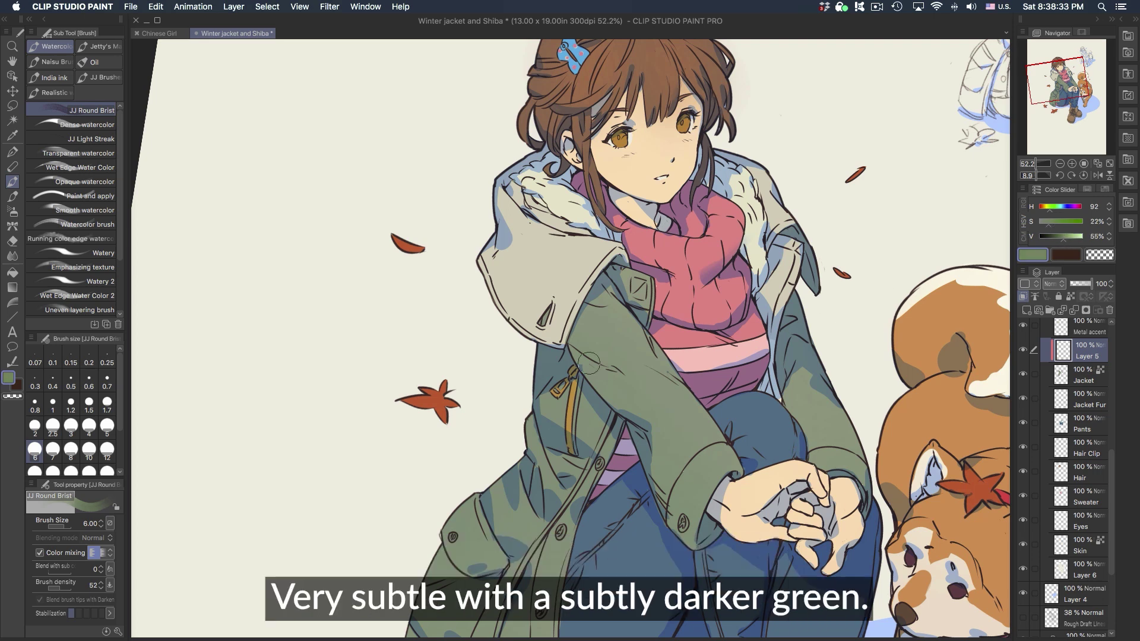
mouse_move(588, 347)
left_mouse_down()
mouse_move(607, 387)
mouse_move(638, 404)
left_mouse_up()
key("super+z")
key("super+z")
Step: Paint subtly darker green shadow shapes down the girl's jacket sleeve on the clipped layer, using a colour resampled from the jacket
left_click(612, 381, "alt")
mouse_move(588, 309)
left_mouse_down()
mouse_move(645, 356)
mouse_move(707, 440)
left_mouse_up()
scroll(740, 475, "down", 3)
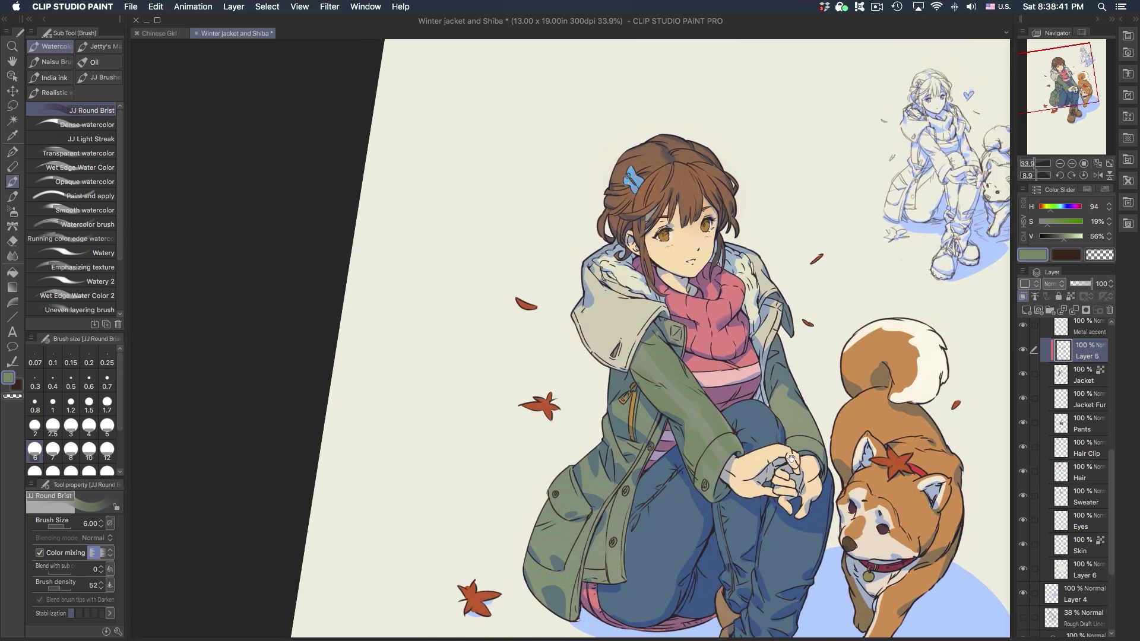
scroll(790, 480, "up", 2)
scroll(771, 416, "down", 2)
scroll(772, 415, "up", 2)
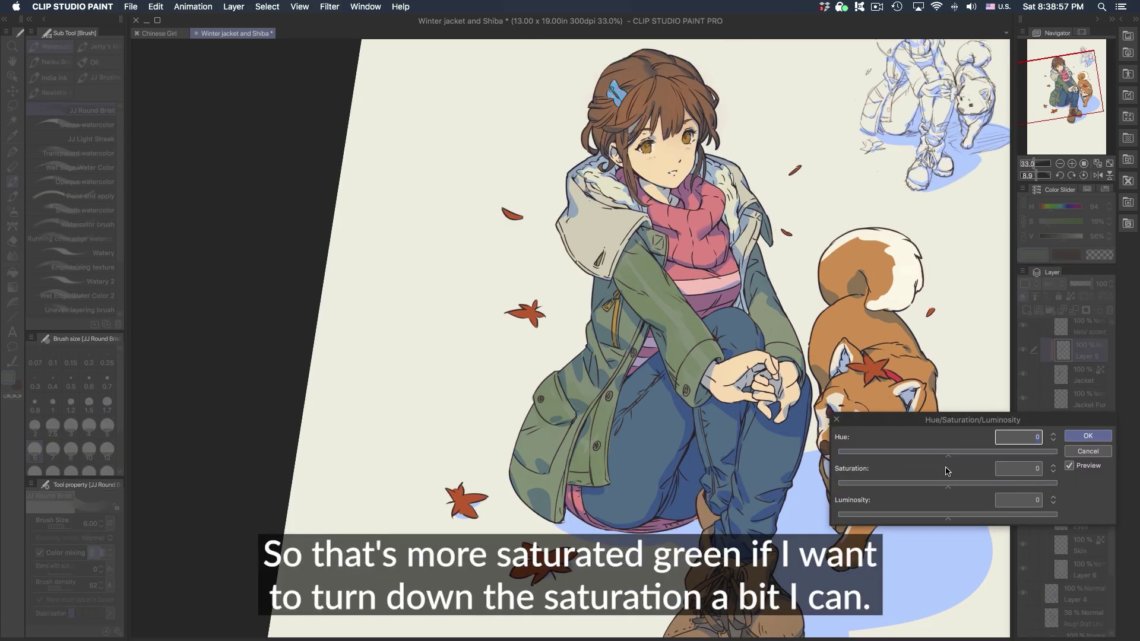
Step: Lower the saturation of the clipped layer's green shading slightly and set the brush size to 8
left_click_drag(947, 482, 935, 482)
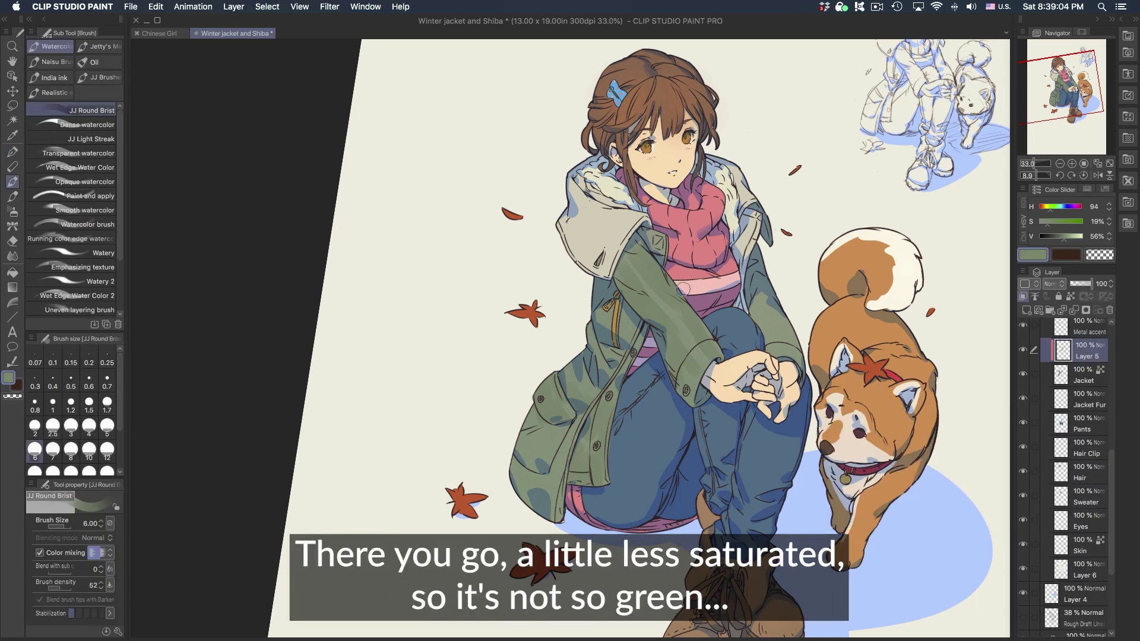
key("bracketright")
key("bracketright")
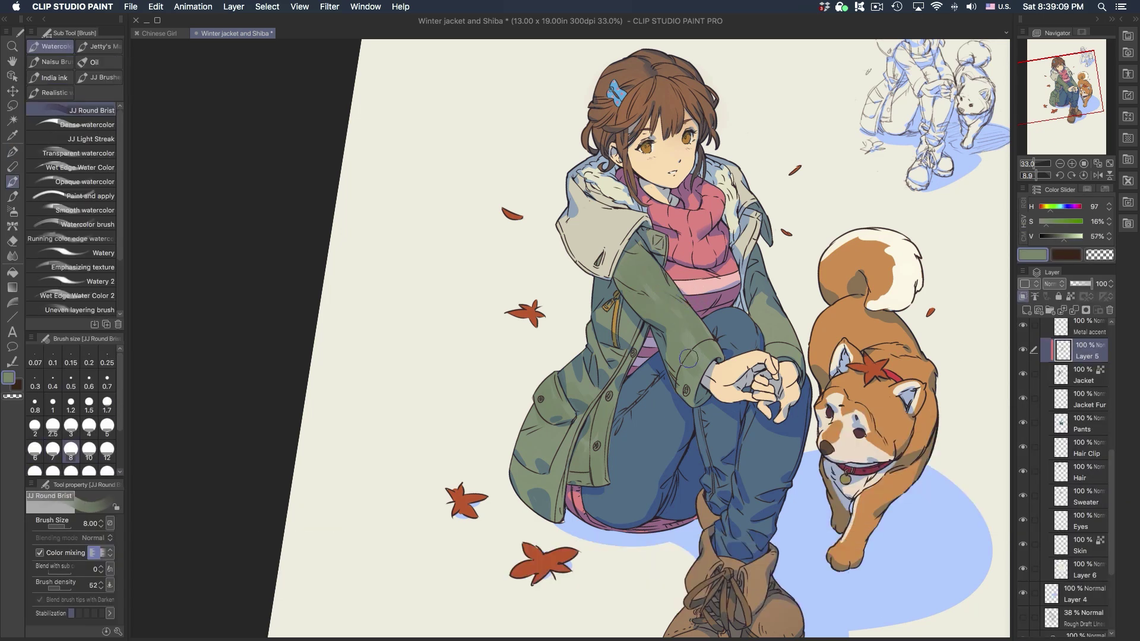
Step: Paint subtle shading on the jacket sleeve nearest the dog on the clipped layer, undoing one stroke, and reduce the brush size to 6
left_click_drag(788, 319, 785, 355)
left_click_drag(756, 295, 779, 368)
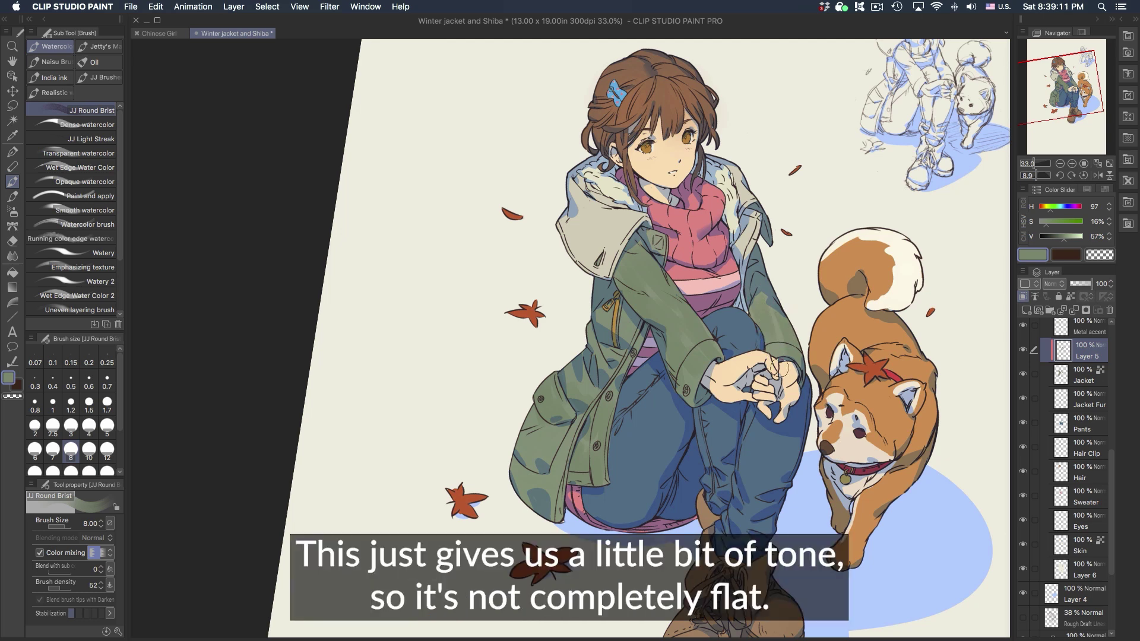
key("super+z")
left_click_drag(755, 303, 772, 334)
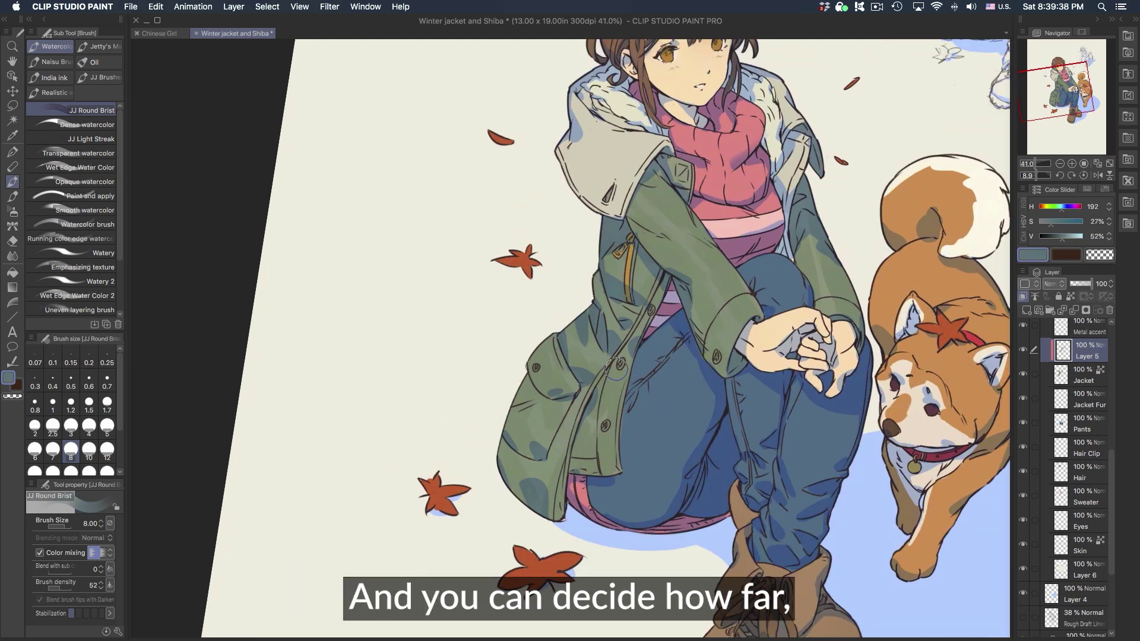
key("bracketleft")
key("bracketleft")
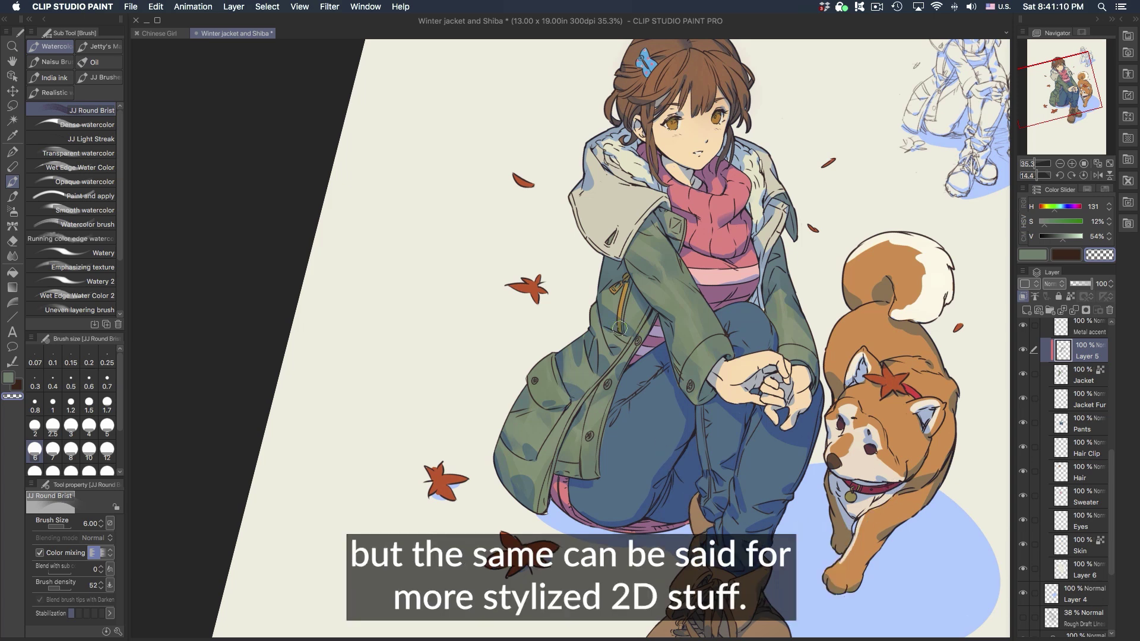
key("c")
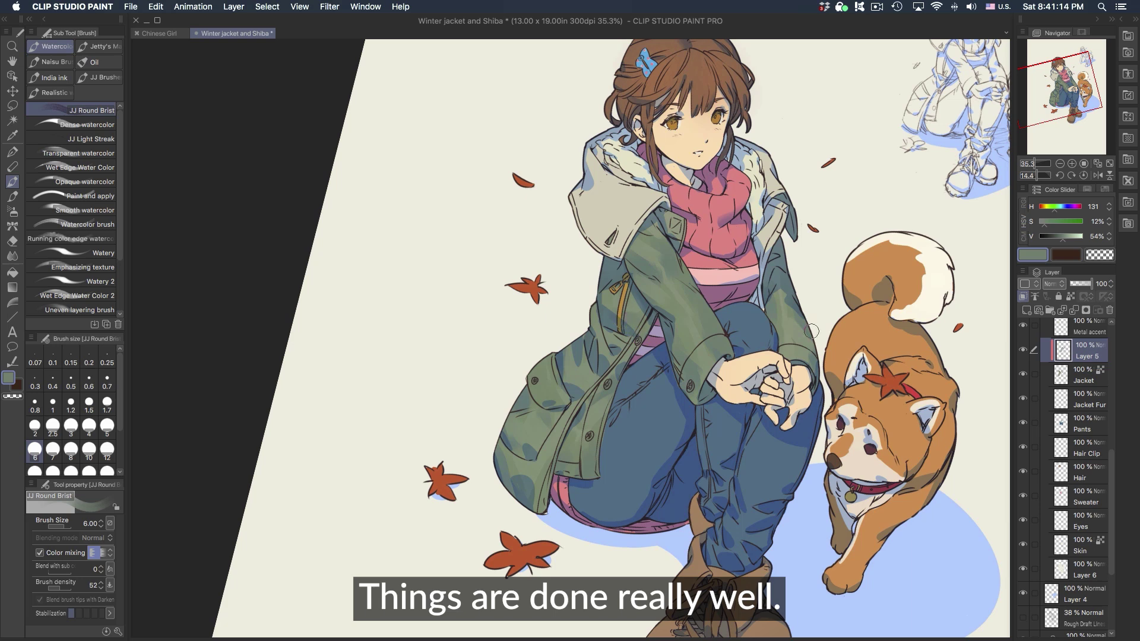
key("c")
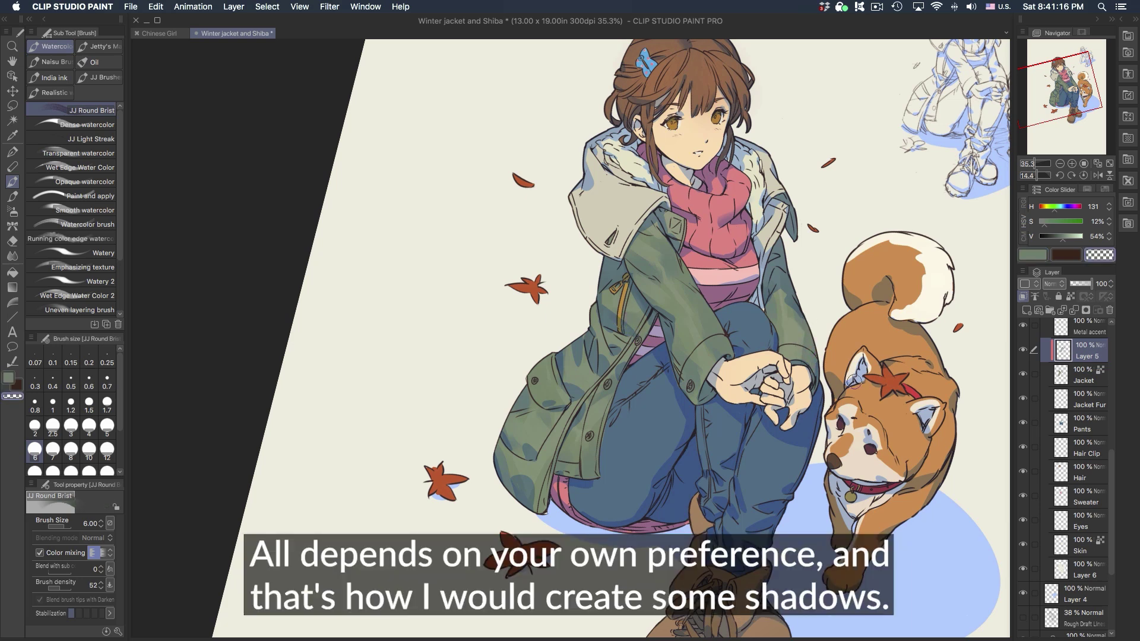
key("super+minus")
left_click_drag(901, 585, 870, 473)
left_click_drag(833, 333, 823, 267)
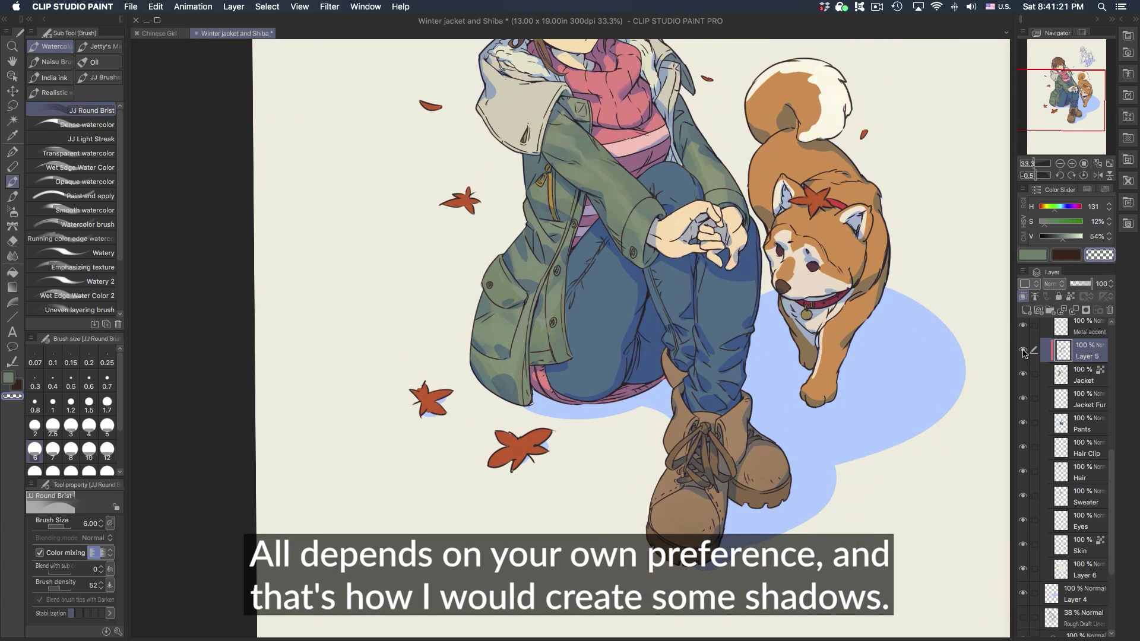
left_click_drag(804, 378, 780, 417)
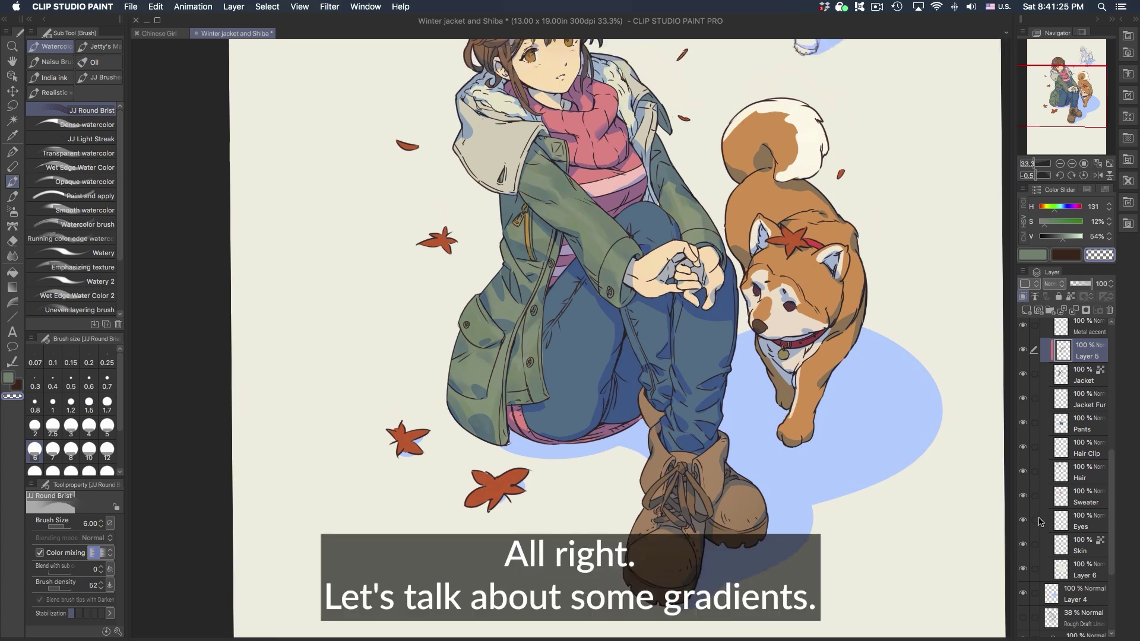
Step: Lock the transparent pixels of the Pants layer and sample the dark blue shadow colour from the pants
left_click(1091, 423)
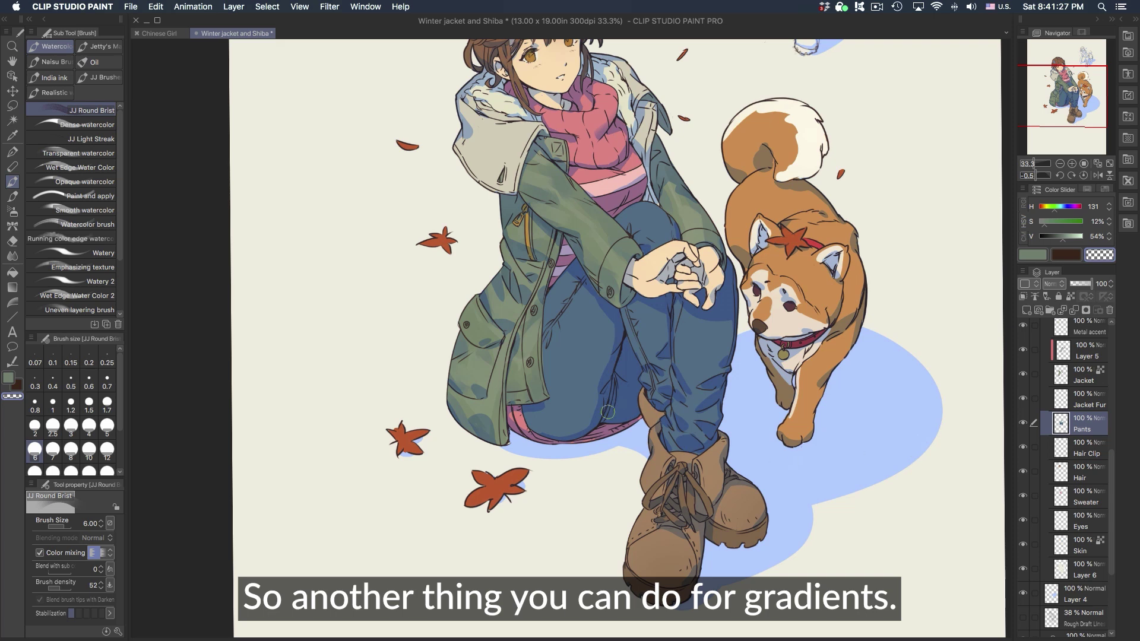
left_click(1070, 296)
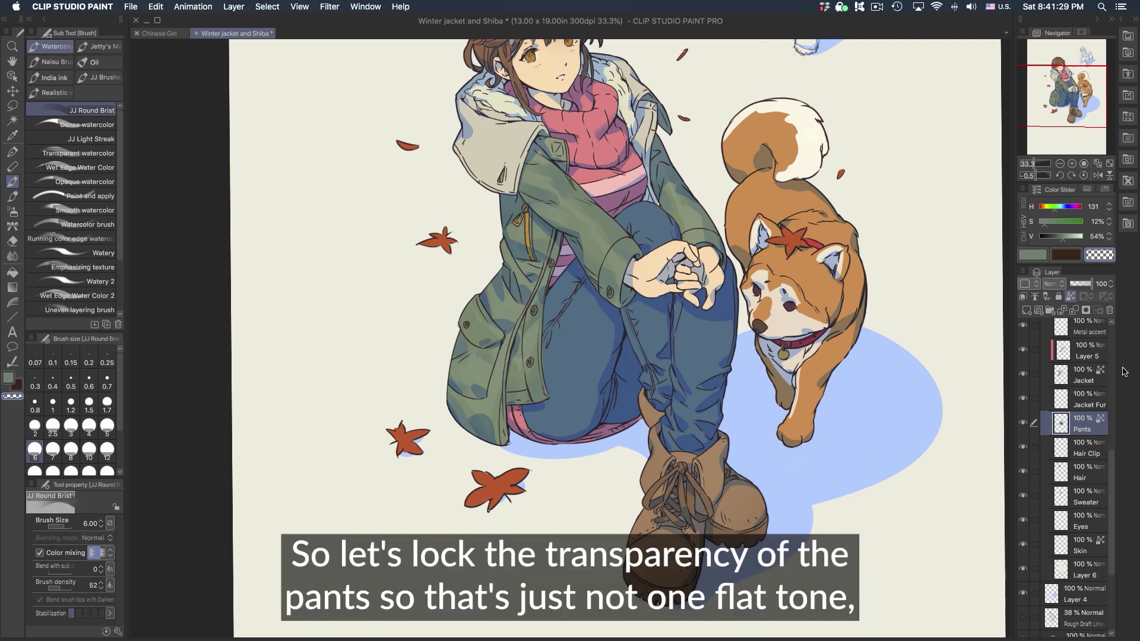
left_click_drag(706, 427, 789, 459)
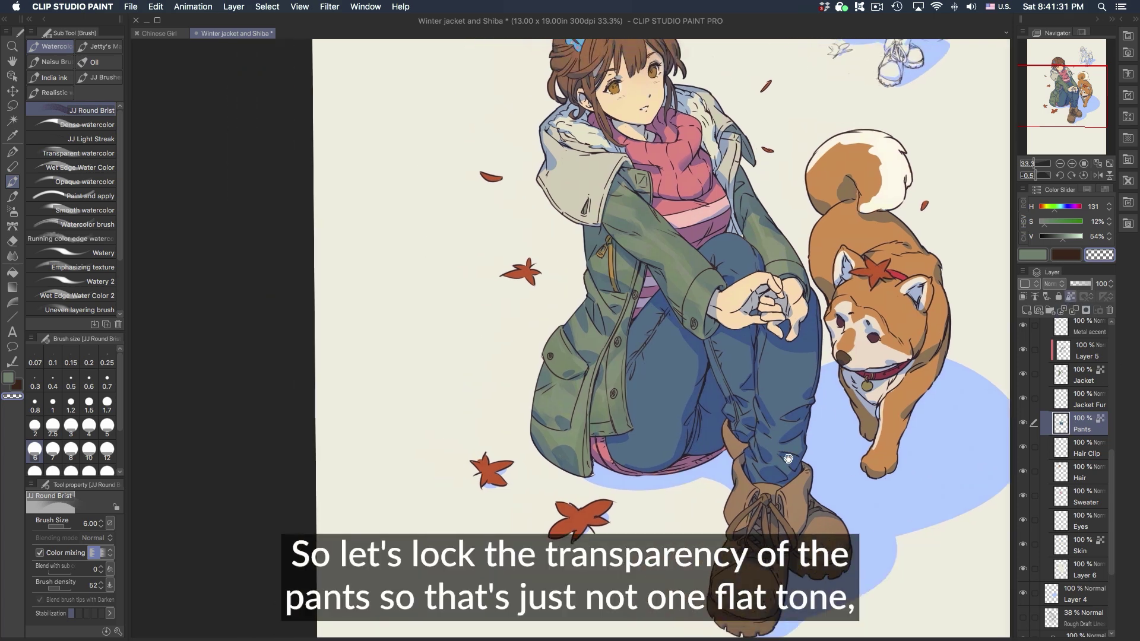
left_click(660, 398, "alt")
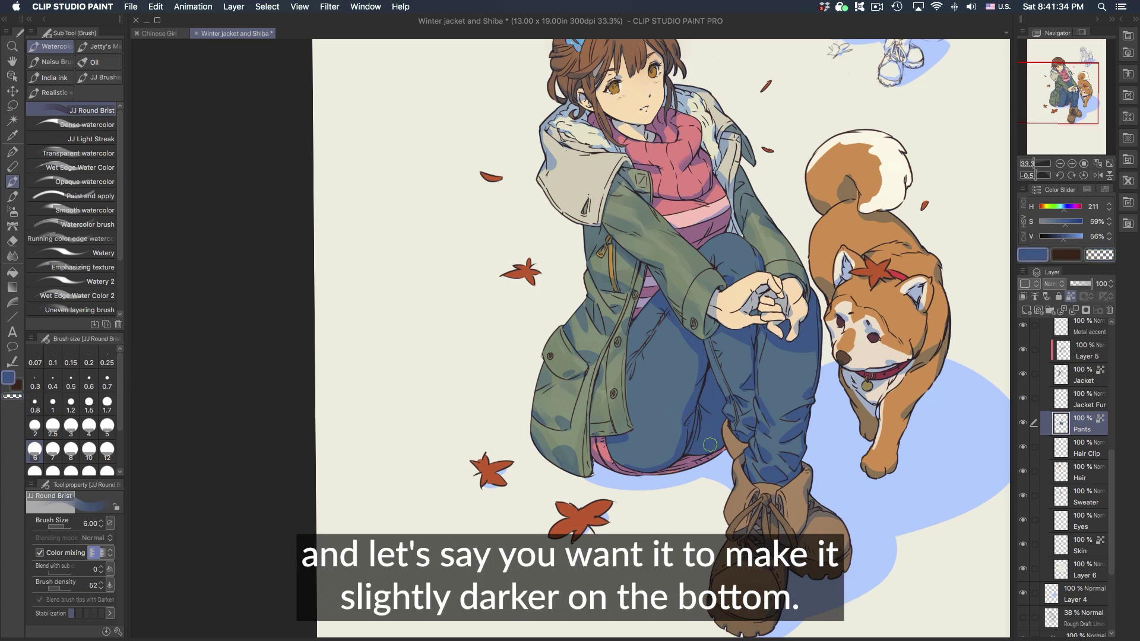
Step: Airbrush a slightly darker blue gradient along the lower part of the pants with the Soft airbrush at size 60
key("b")
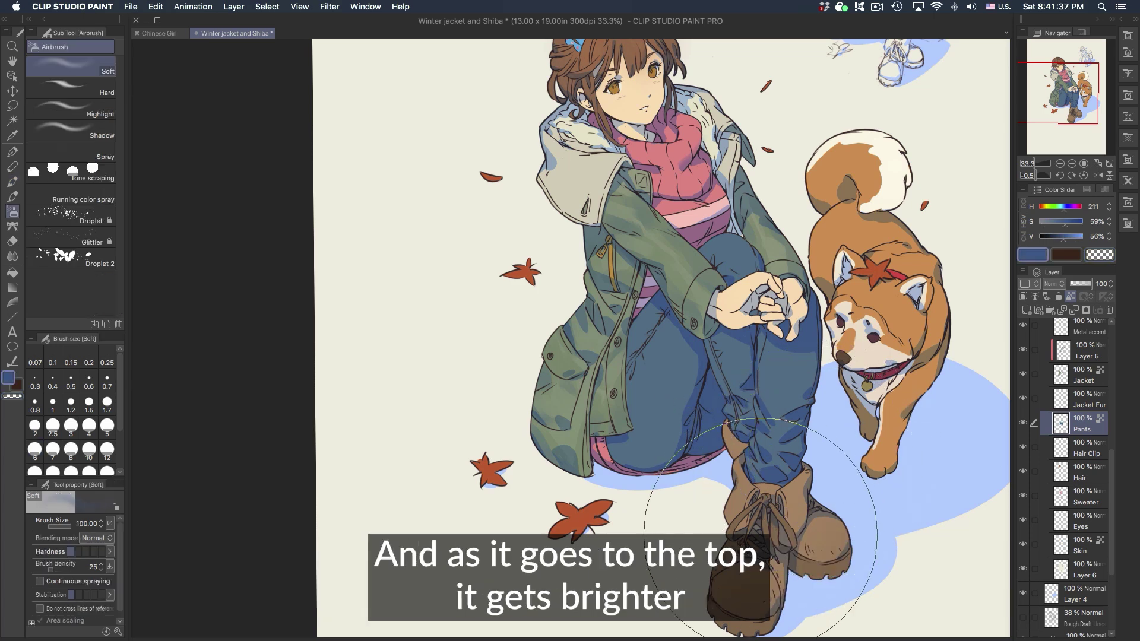
left_click_drag(845, 396, 770, 396)
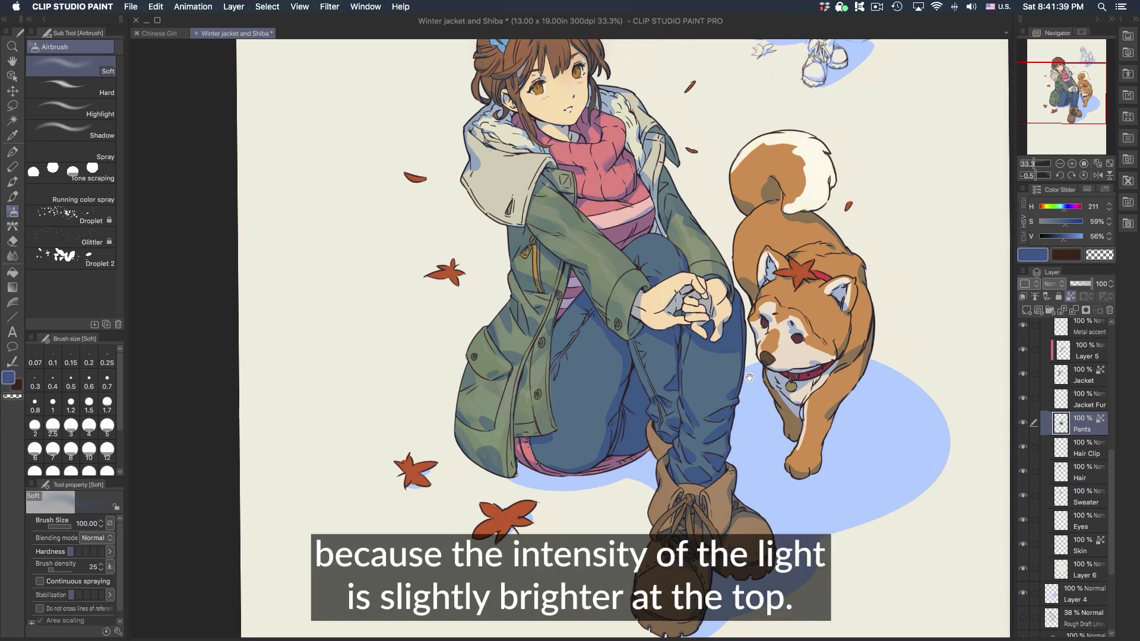
left_click_drag(725, 342, 717, 362)
left_click_drag(718, 362, 715, 318)
left_click(715, 318, "super")
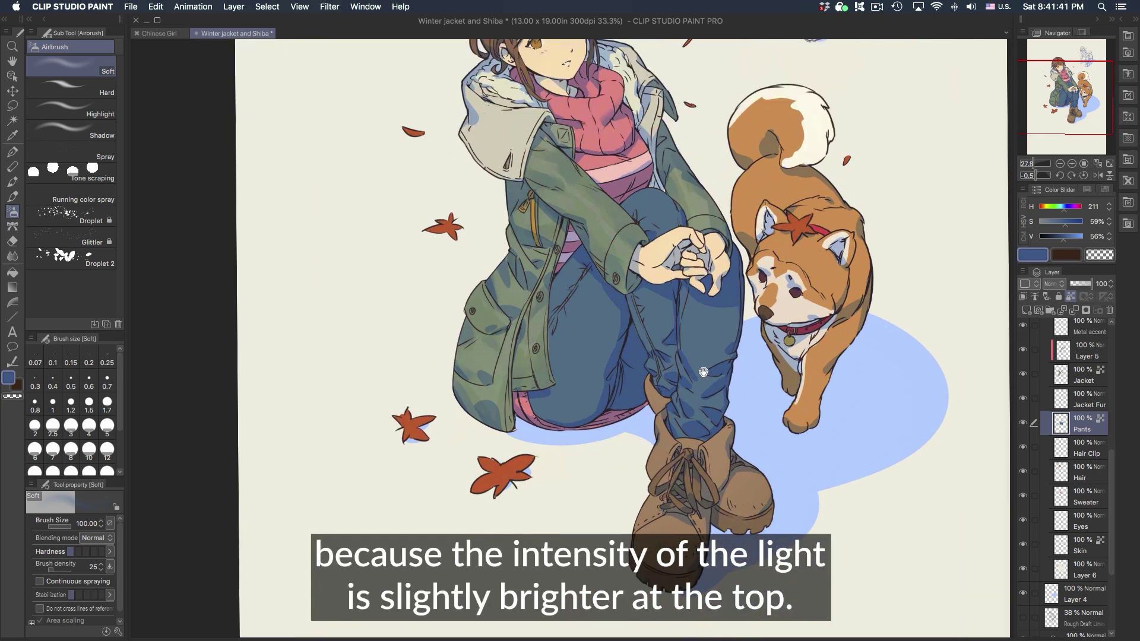
key("bracketleft")
key("bracketleft")
key("bracketleft")
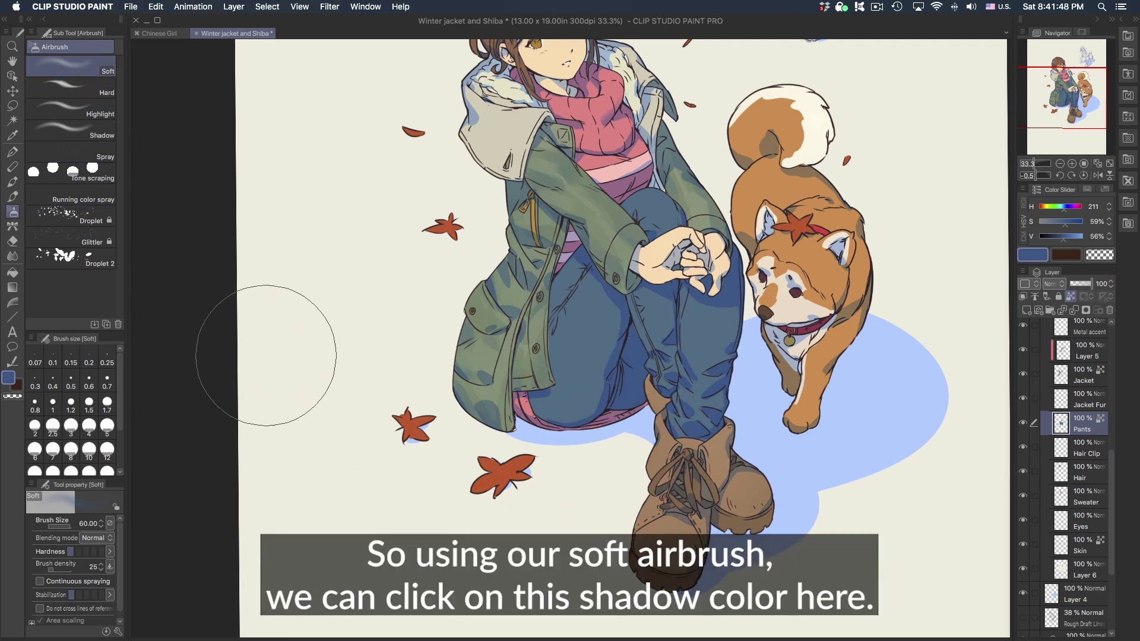
mouse_move(551, 430)
left_mouse_down()
mouse_move(659, 380)
mouse_move(587, 413)
mouse_move(625, 383)
mouse_move(495, 394)
mouse_move(608, 409)
mouse_move(704, 337)
mouse_move(717, 415)
left_mouse_up()
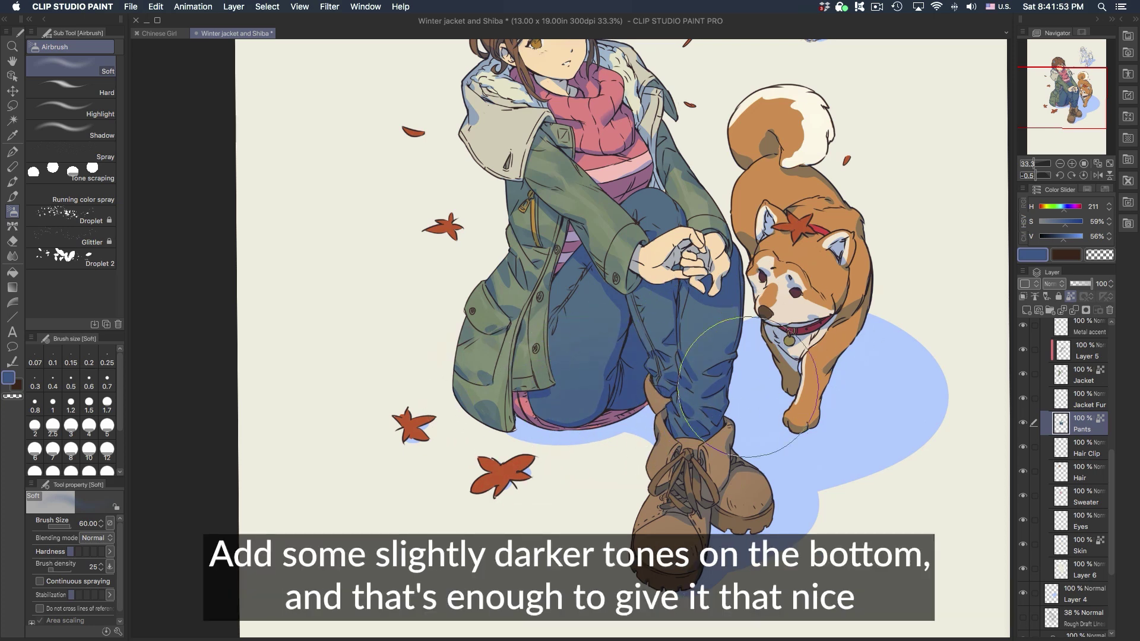
Step: Select the Hair layer with its transparency locked, sample the hair colour and brighten it to 50% saturation and 80% value
scroll(753, 362, "down", 3)
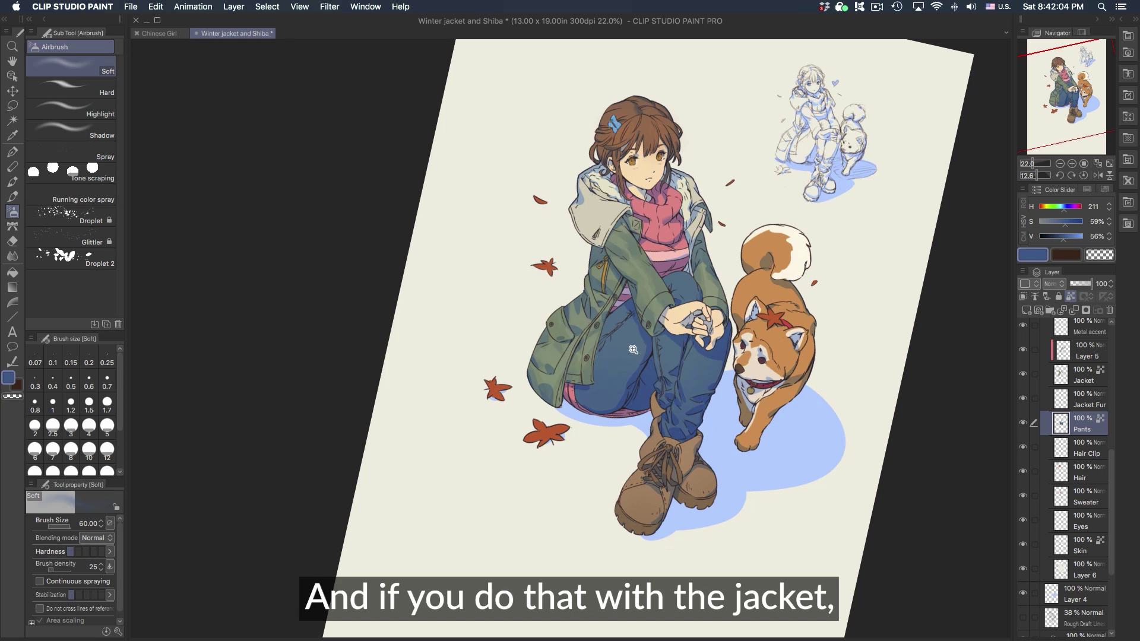
left_click_drag(802, 476, 837, 362, "shift")
left_click_drag(712, 308, 712, 380)
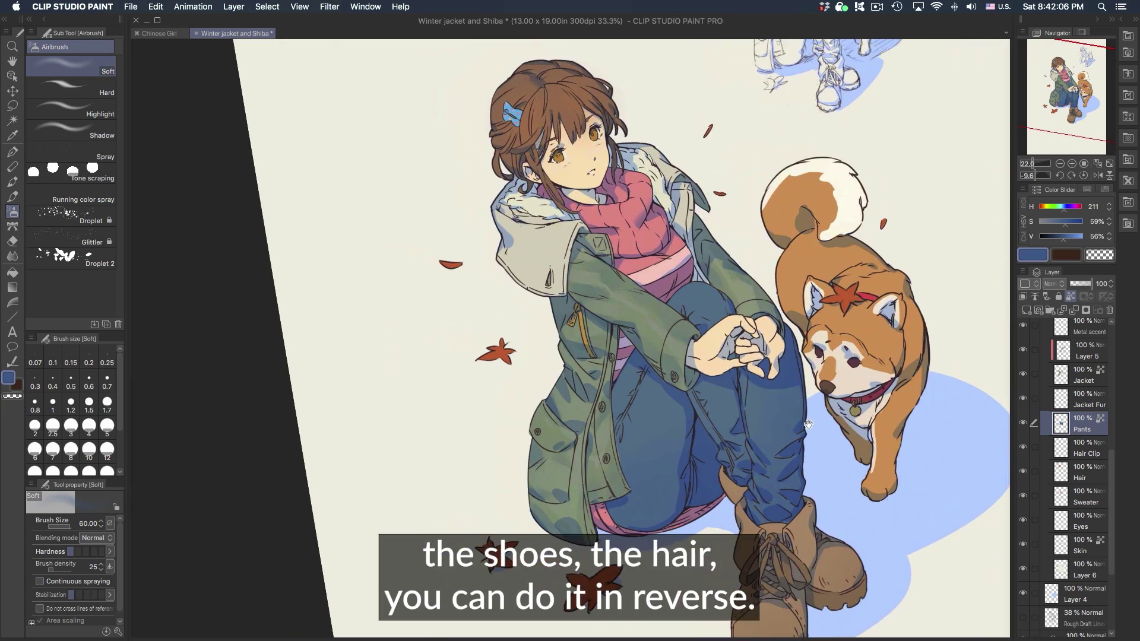
left_click_drag(605, 380, 659, 386, "super")
left_click_drag(661, 394, 639, 419, "shift")
left_click(653, 195, "shift+super")
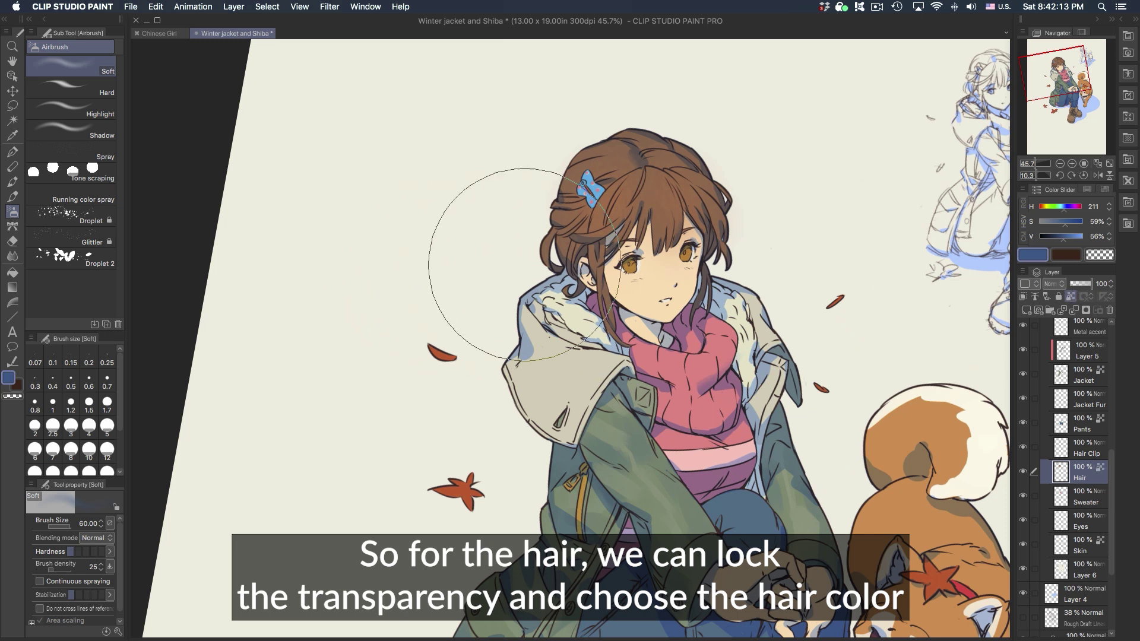
left_click(670, 220, "alt")
left_click(1068, 237)
left_click(1073, 238)
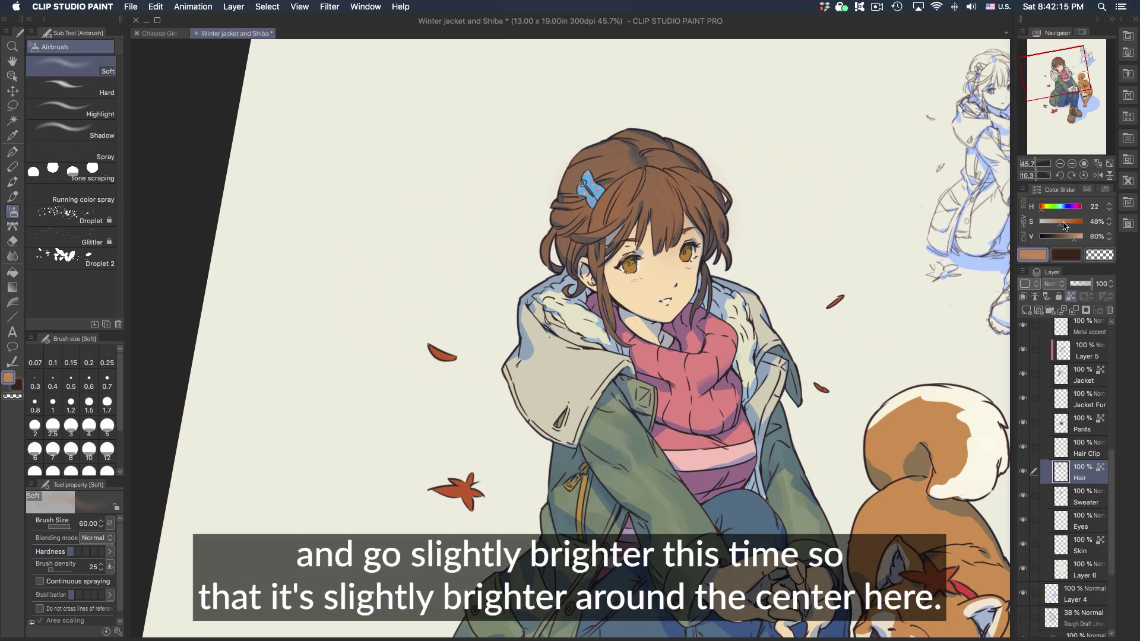
left_click(1061, 223)
Step: Airbrush a soft, brighter glow across the crown of the girl's hair at brush size 25
key("bracketleft")
key("bracketleft")
key("bracketleft")
key("bracketleft")
mouse_move(629, 175)
left_mouse_down()
mouse_move(664, 173)
mouse_move(613, 166)
mouse_move(682, 167)
mouse_move(596, 194)
mouse_move(658, 162)
left_mouse_up()
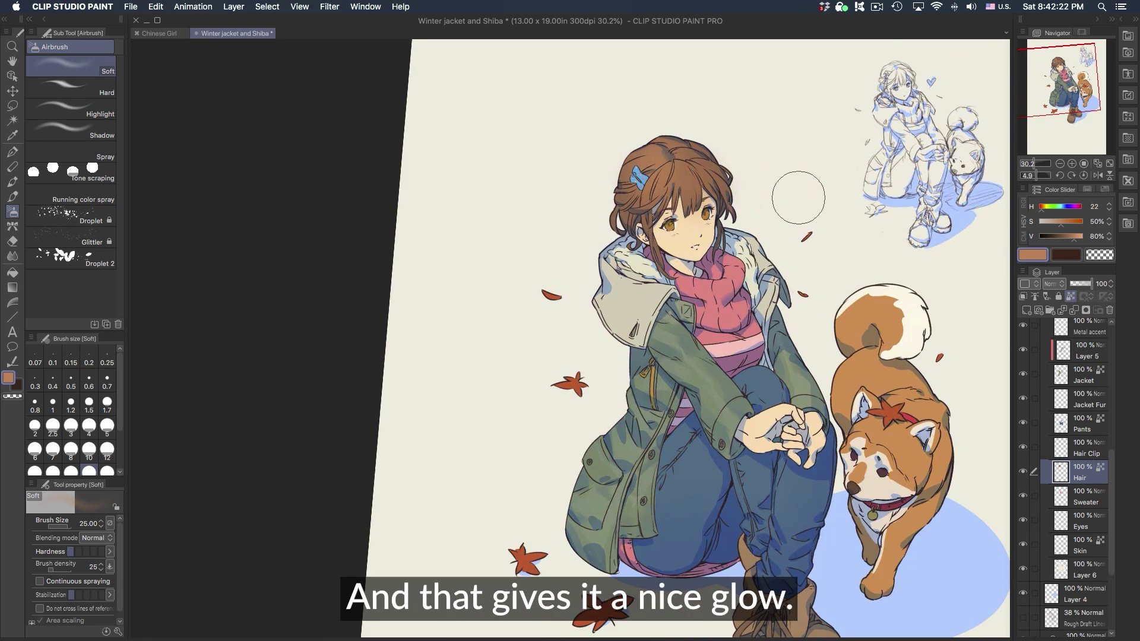
left_click_drag(794, 340, 751, 362)
left_click_drag(866, 618, 850, 522)
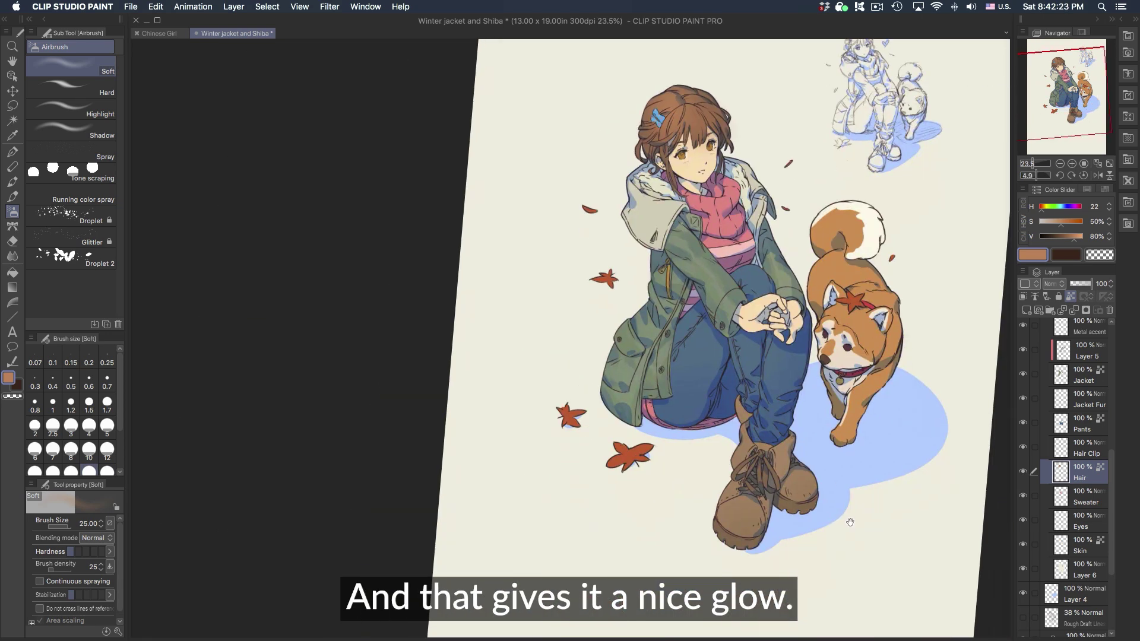
Step: Lock the transparent pixels of the ground shadow on Layer 4 and switch to the Foreground to transparent gradient
left_click(1075, 593)
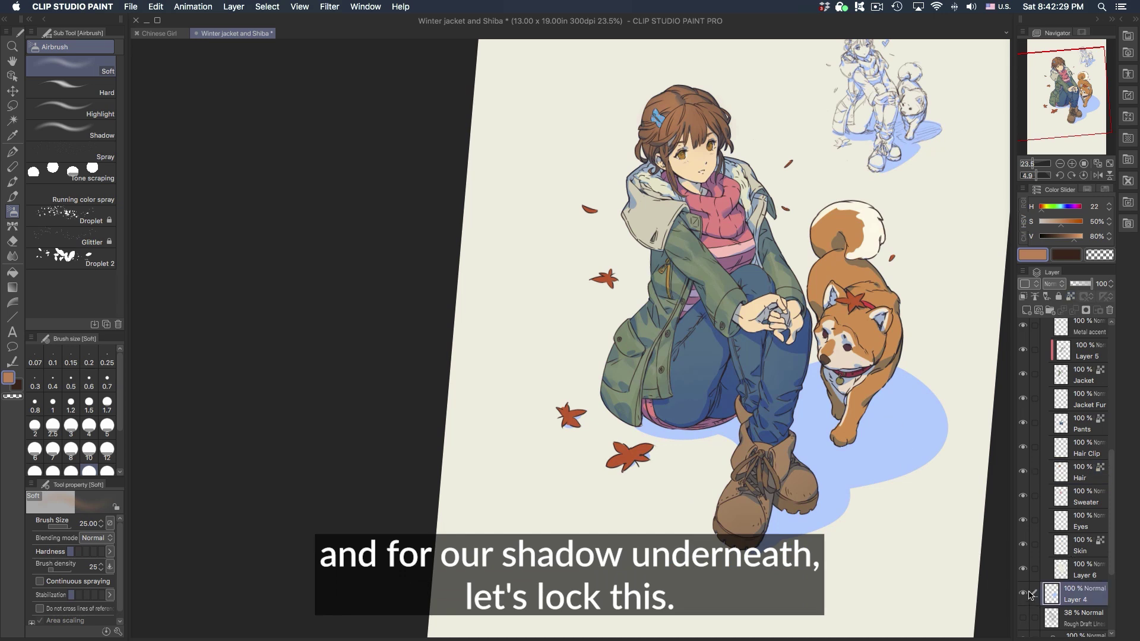
left_click(1022, 594)
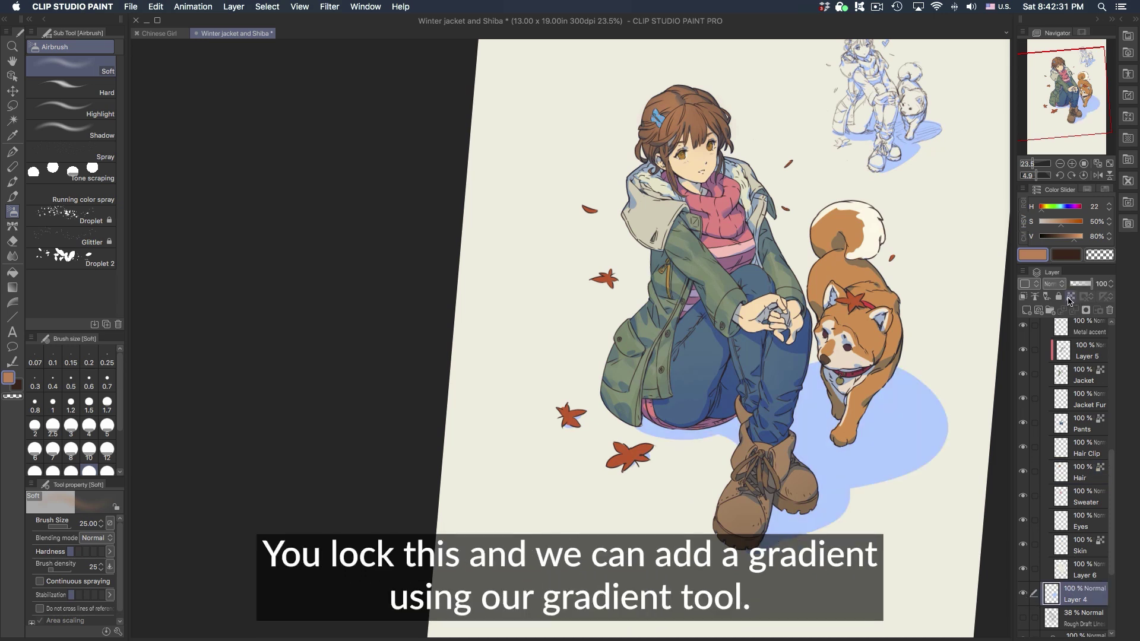
left_click(1072, 296)
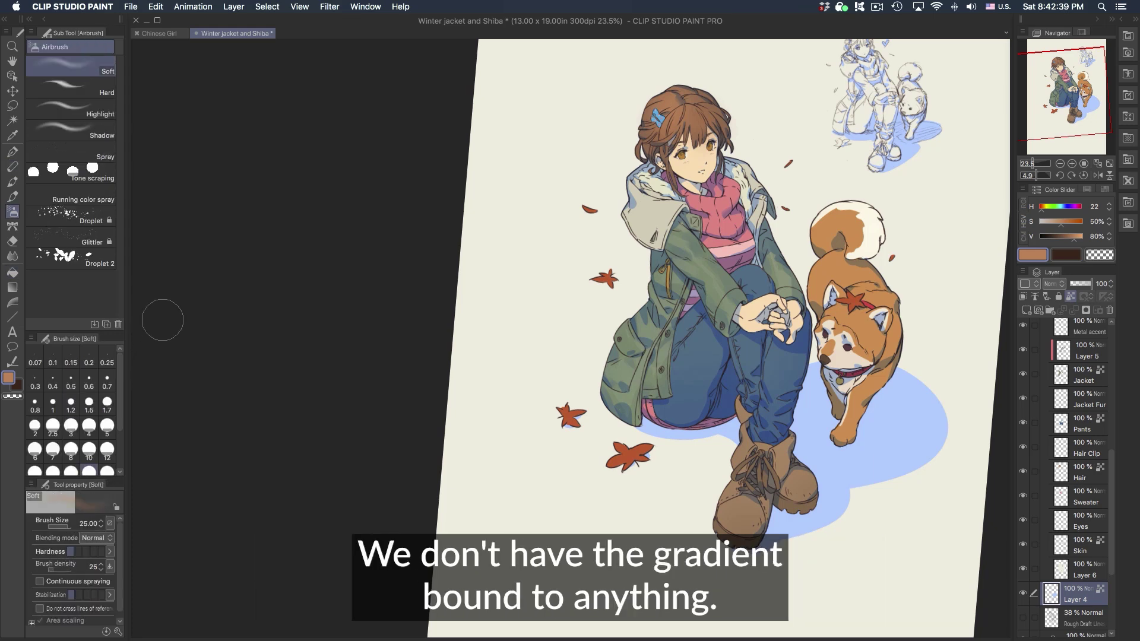
key("g")
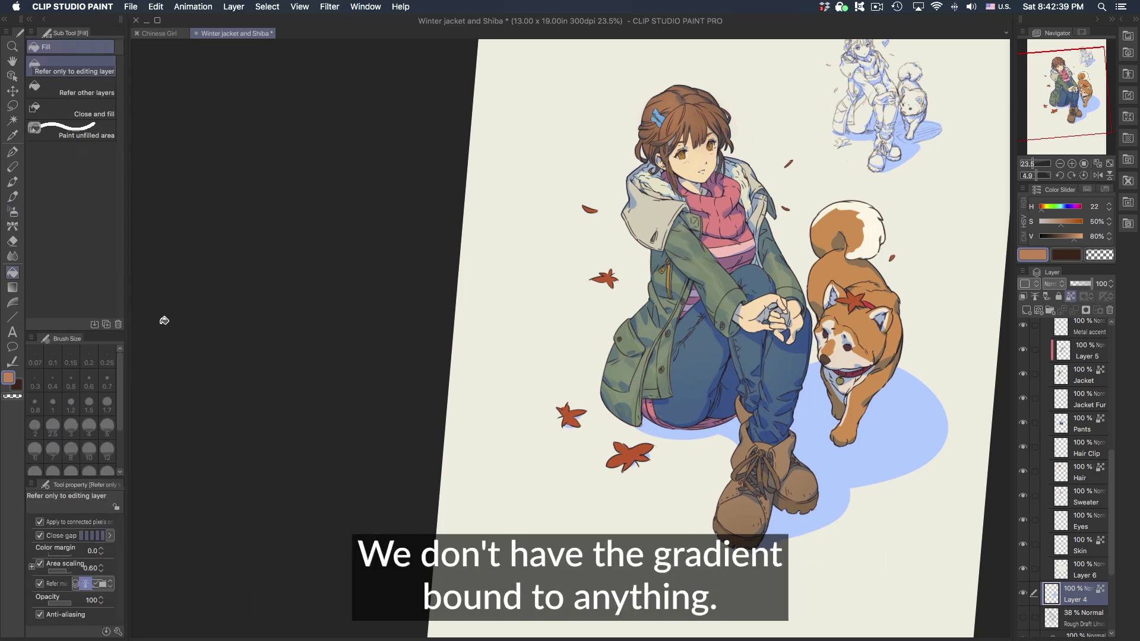
key("b")
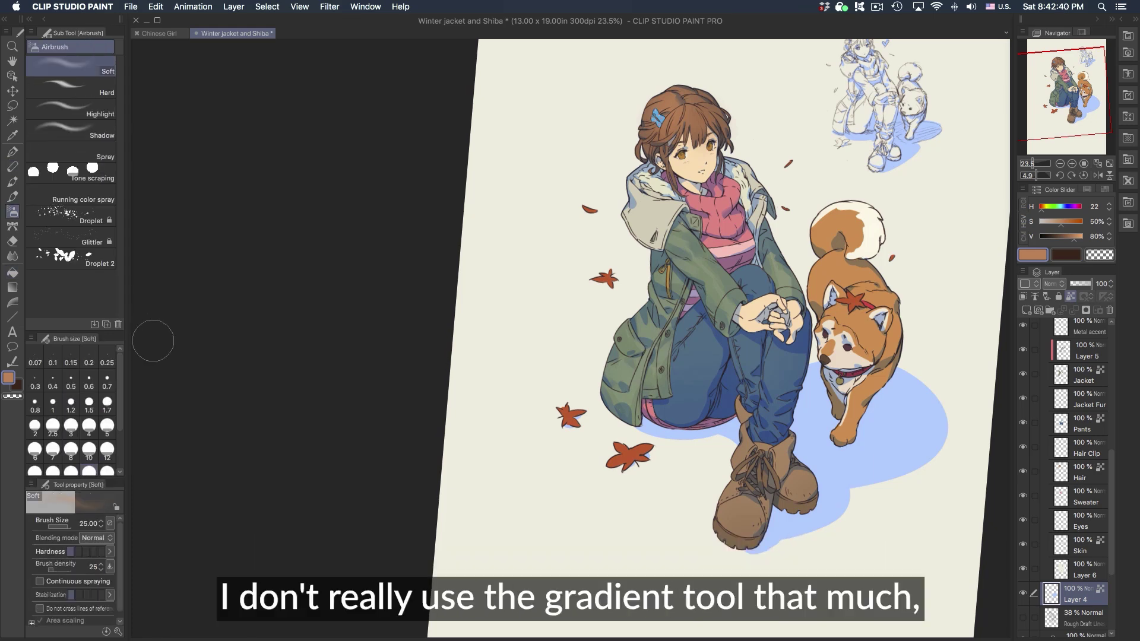
left_click(16, 289)
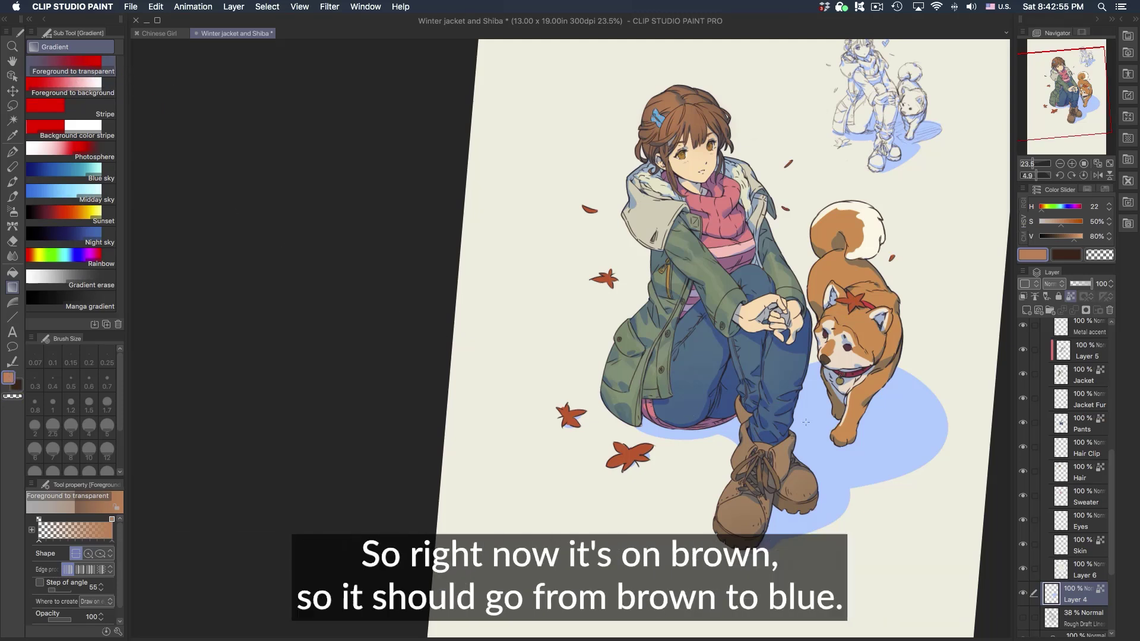
Step: Try brown-to-transparent gradients across the ground shadow in slightly different directions and undo each one
left_click_drag(871, 403, 914, 496)
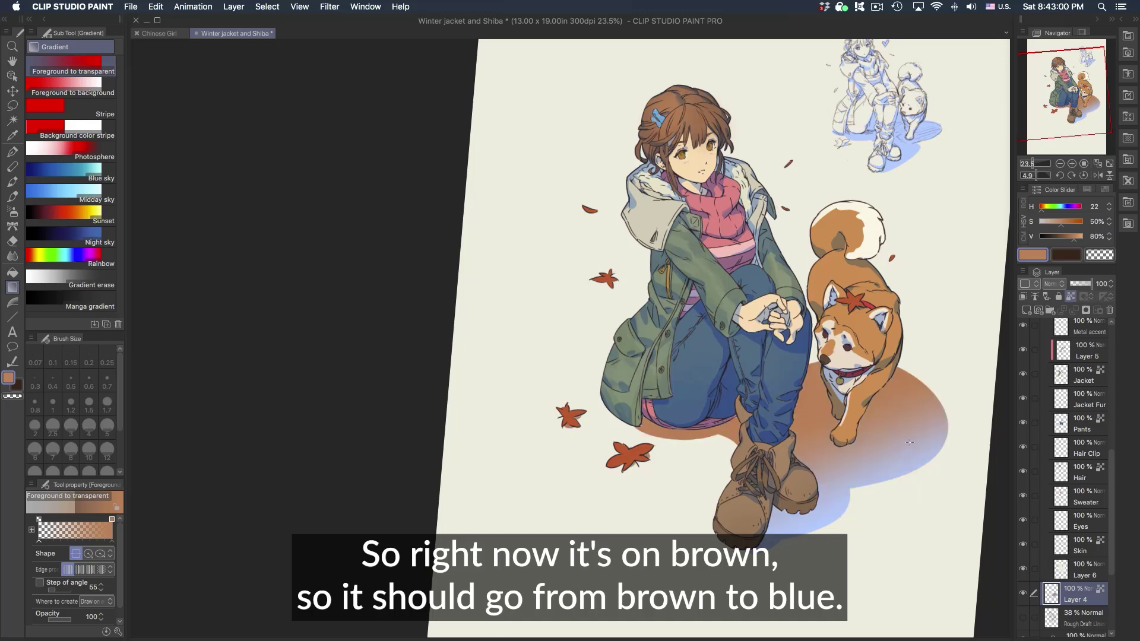
key("super+z")
left_click_drag(852, 352, 919, 488)
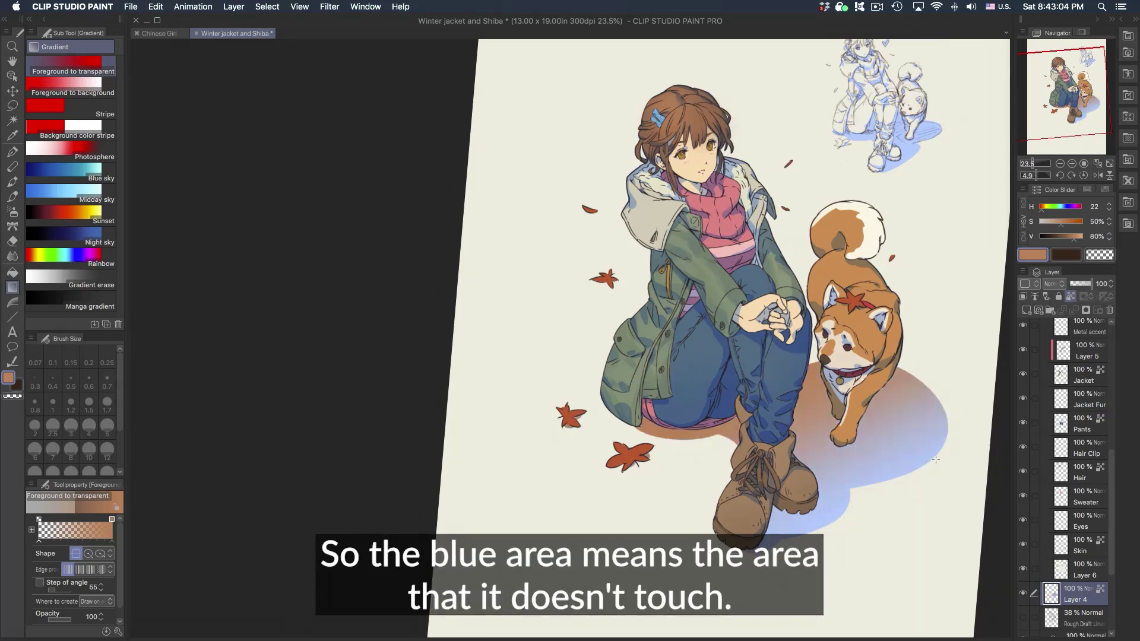
key("super+z")
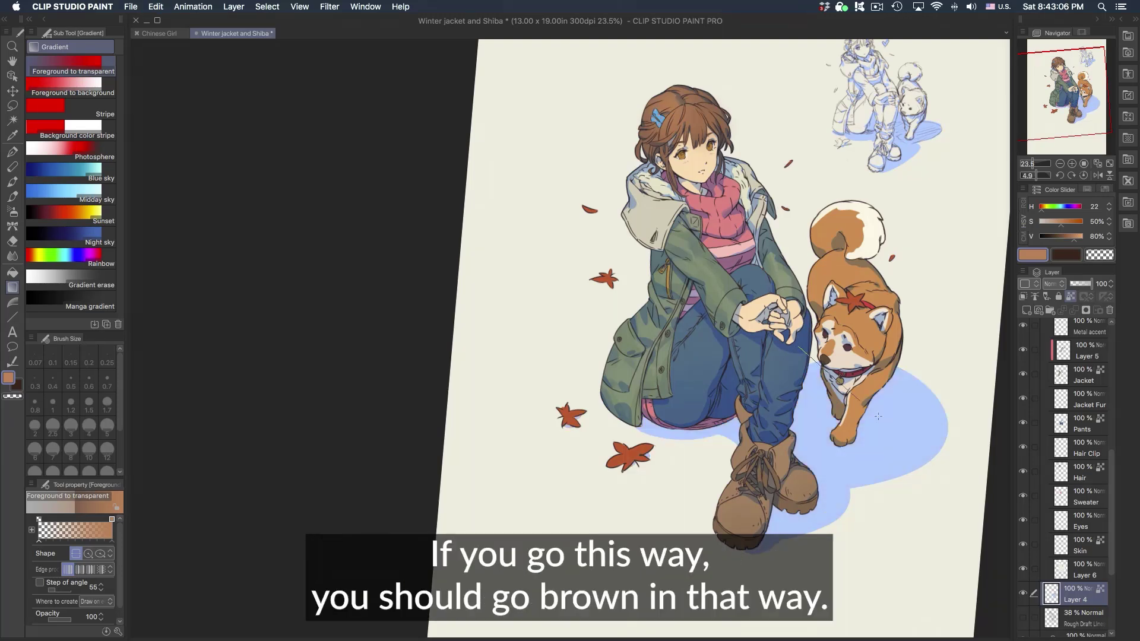
left_click_drag(820, 363, 937, 449)
key("super+z")
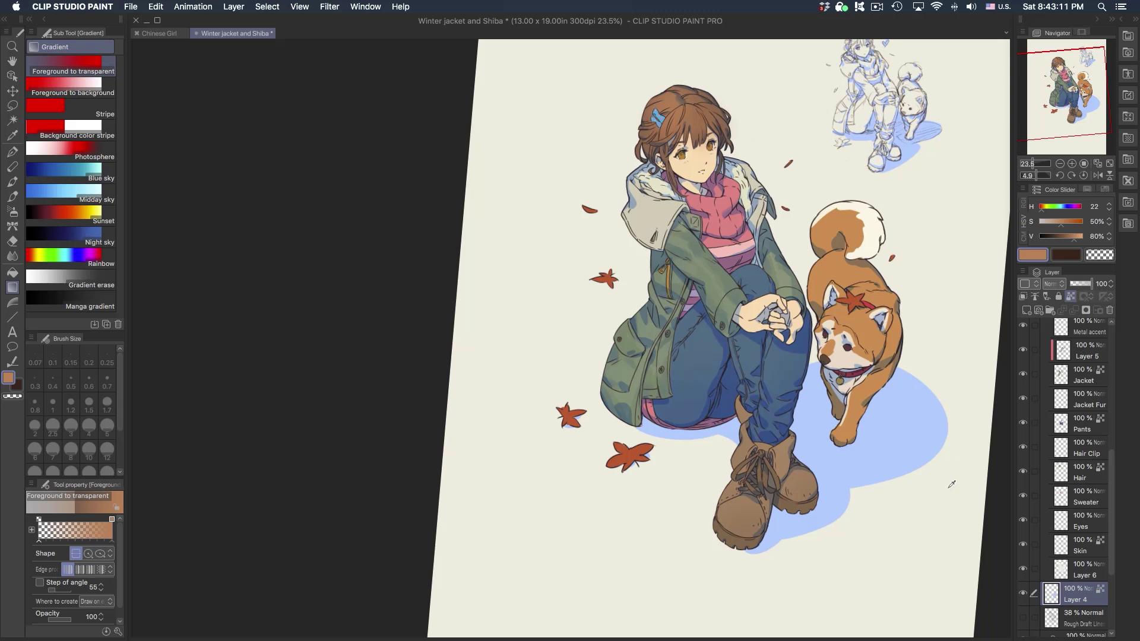
Step: Sample the ground shadow's light blue and lower its saturation to 9% for a paler gradient colour
left_click(948, 473, "alt")
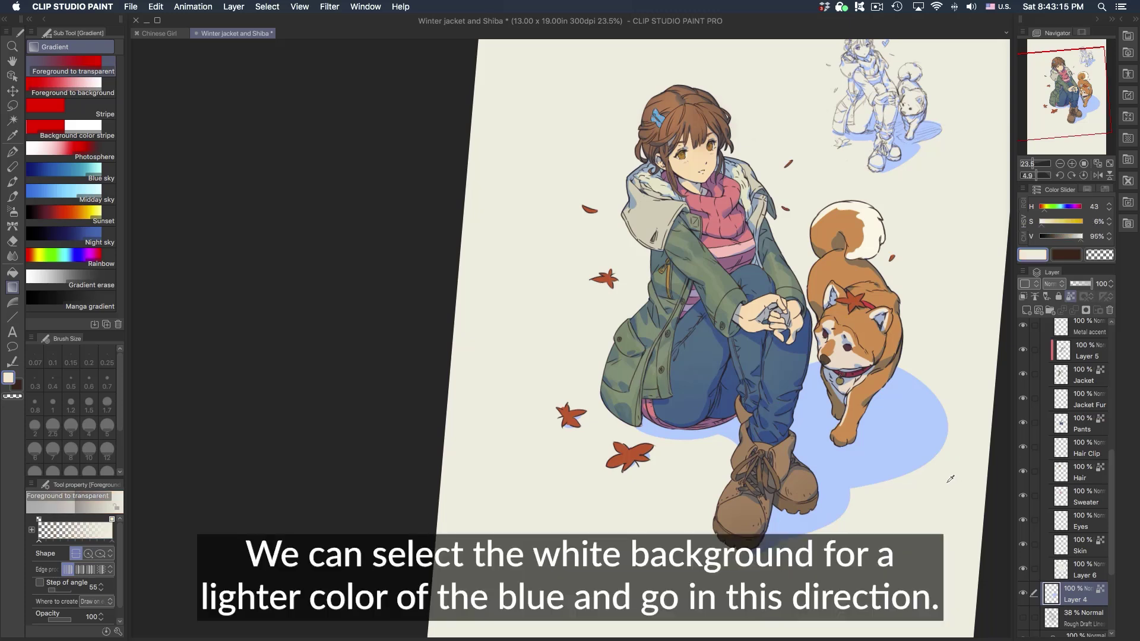
left_click(899, 449, "alt")
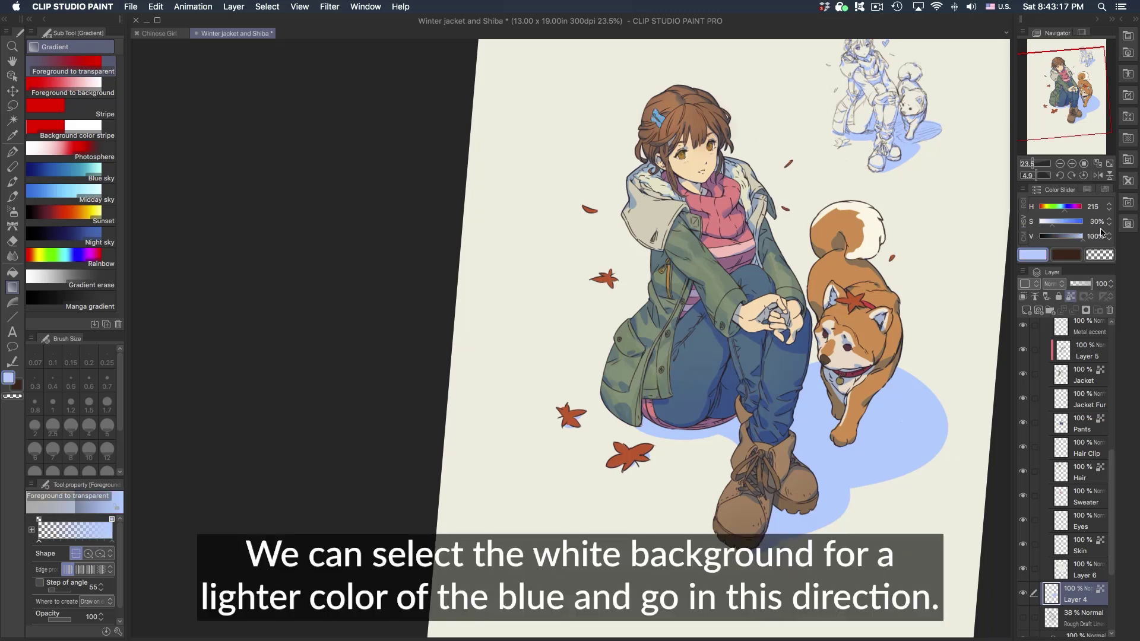
left_click_drag(1052, 222, 1043, 223)
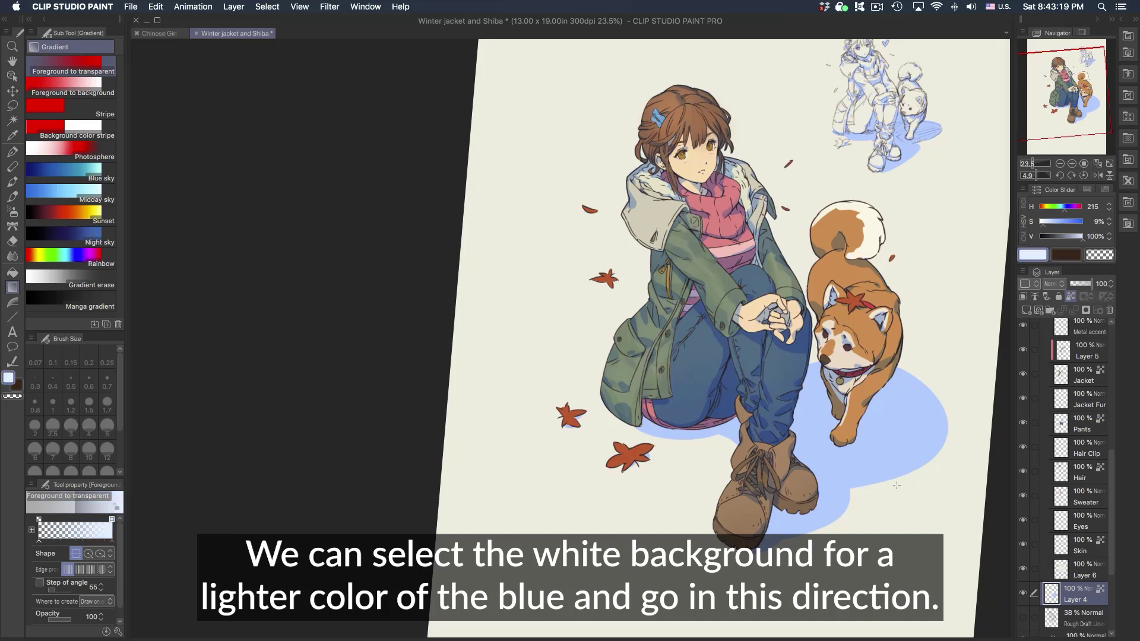
Step: Try pale blue gradients across the ground shadow in different directions and undo them
left_click_drag(817, 375, 964, 428)
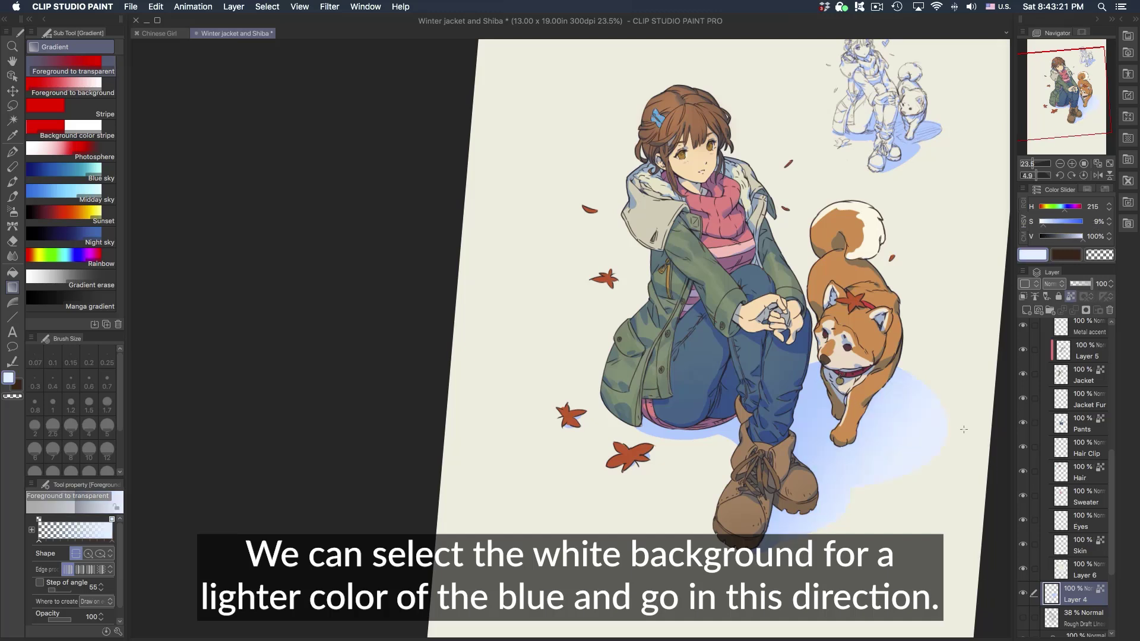
left_click_drag(959, 490, 819, 424)
key("super+z")
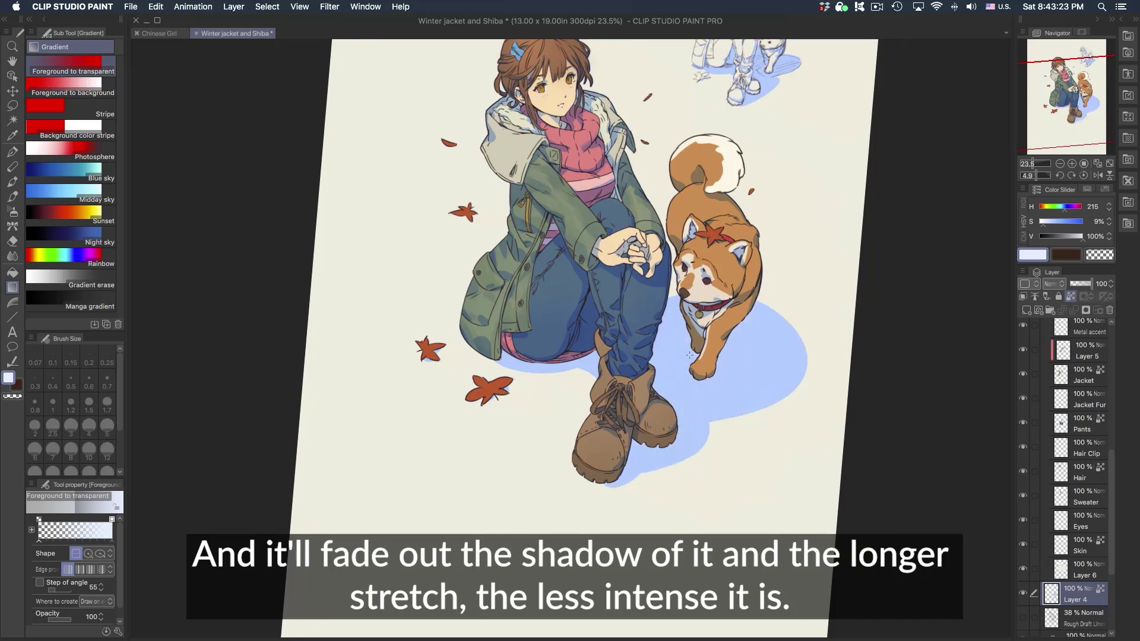
left_click_drag(578, 242, 946, 486)
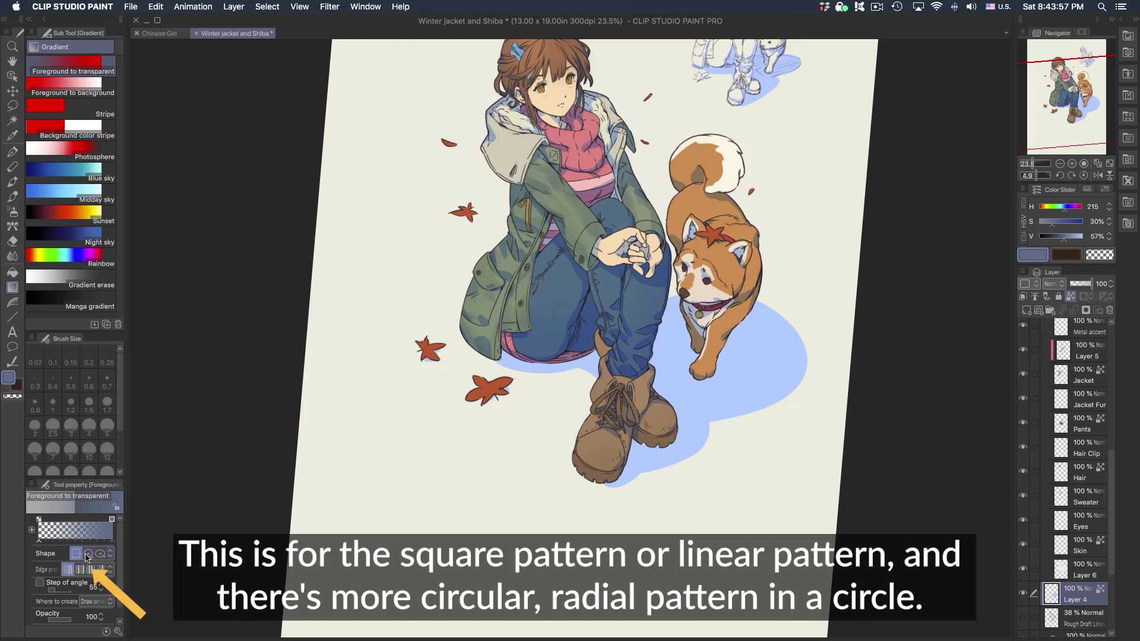
Step: Try circular and elliptical greyish-blue gradients (hue 215, saturation 30%, value 57%) on the ground shadow and undo each one
left_click(88, 554)
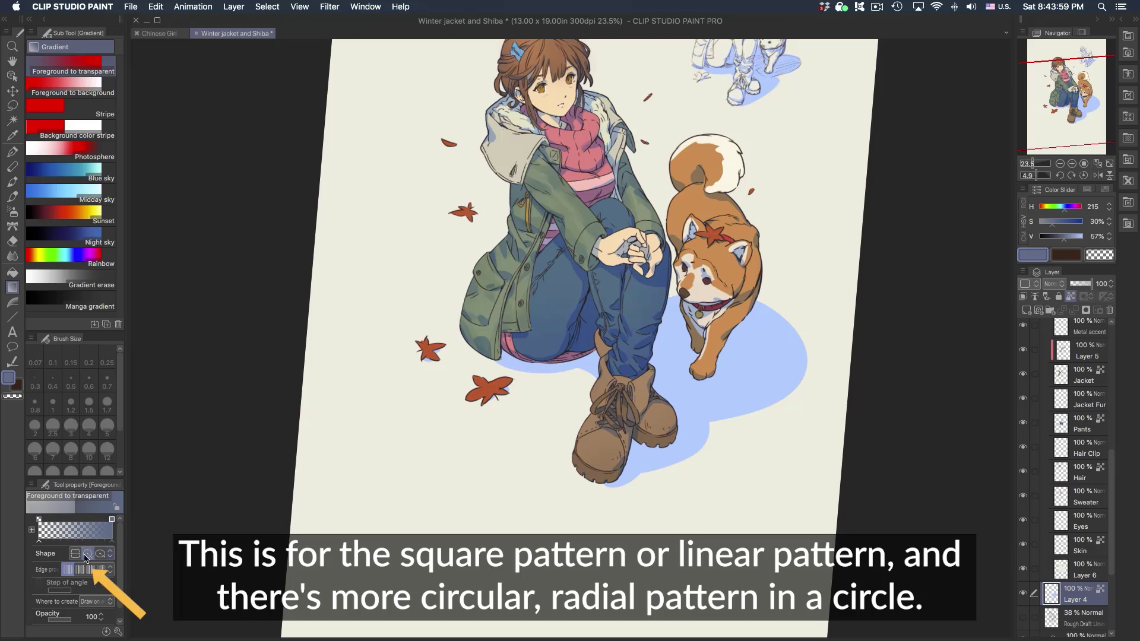
left_click_drag(786, 425, 647, 153)
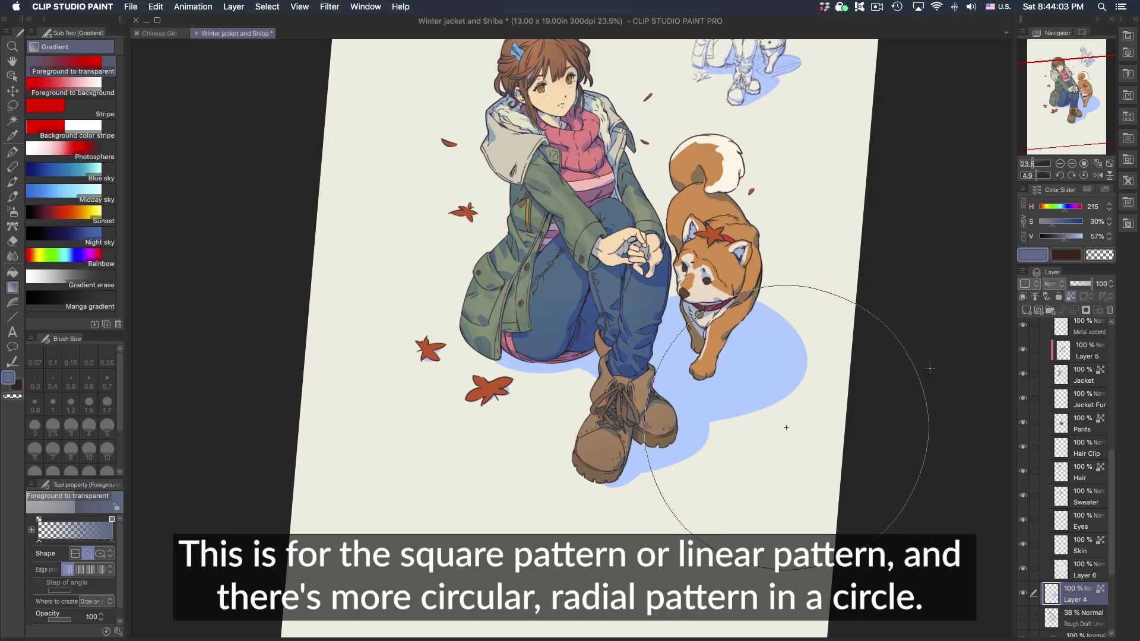
left_click_drag(930, 368, 894, 400)
key("super+z")
left_click_drag(688, 362, 793, 292)
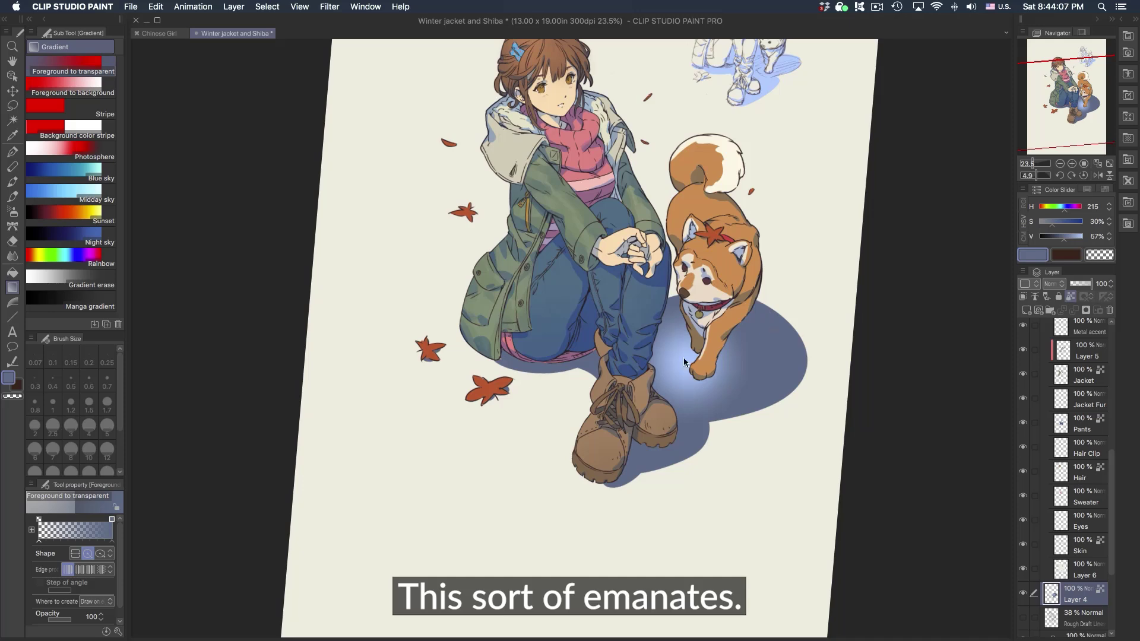
key("super+z")
left_click_drag(615, 349, 791, 245)
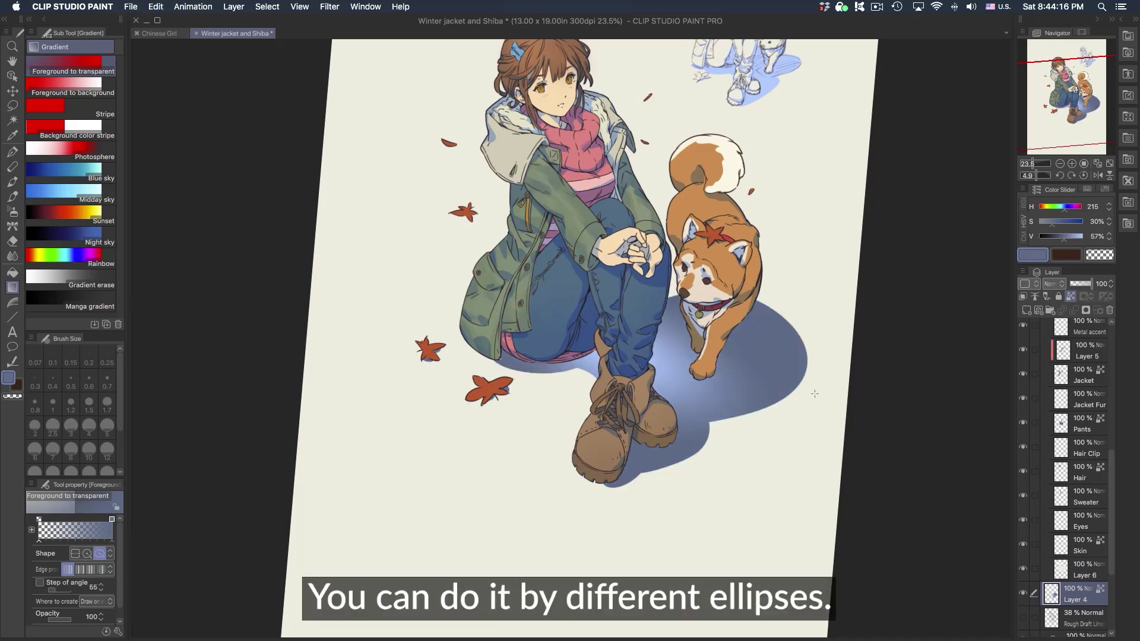
key("super+z")
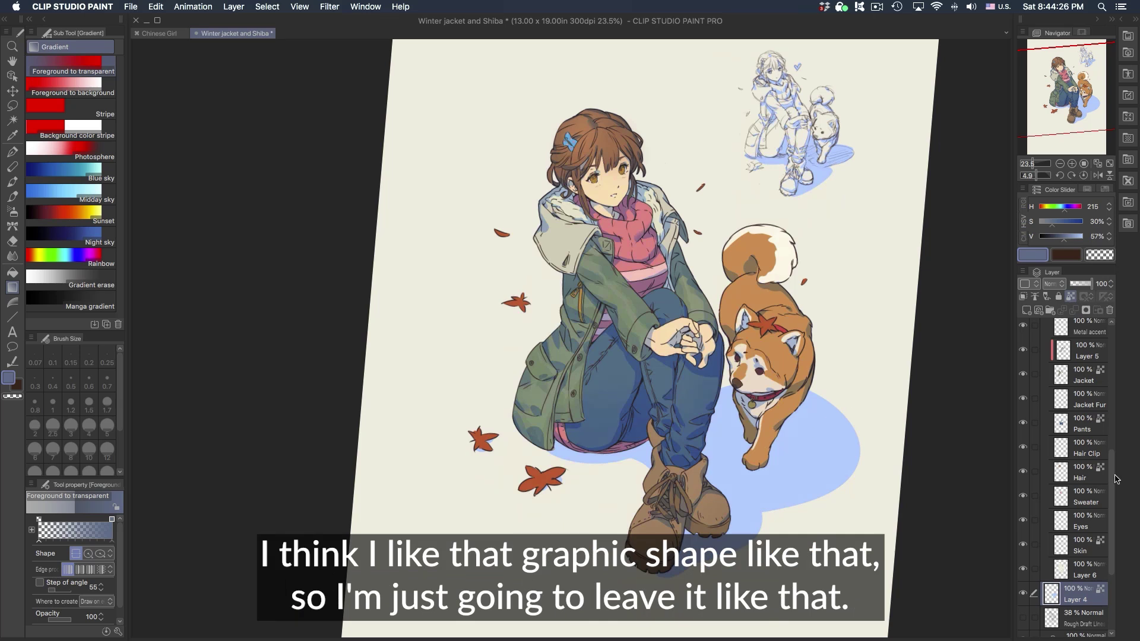
Step: Collapse the Final folder, add a new layer directly above Layer 3 and clip it to the layer below
scroll(1115, 478, "up", 6)
left_click(1101, 413)
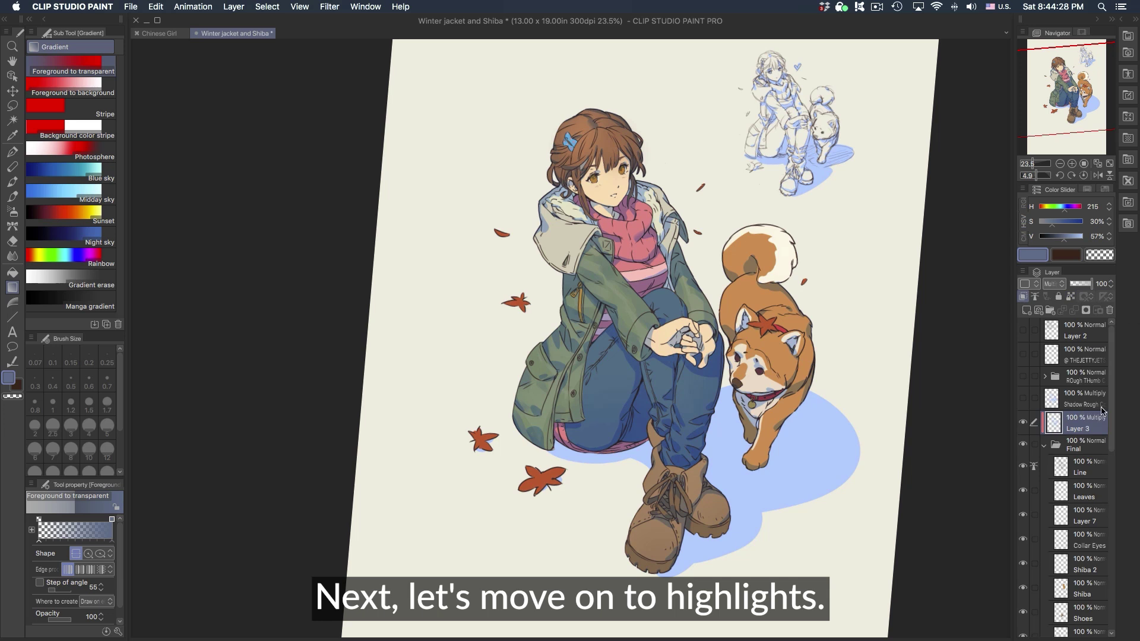
left_click(1040, 447)
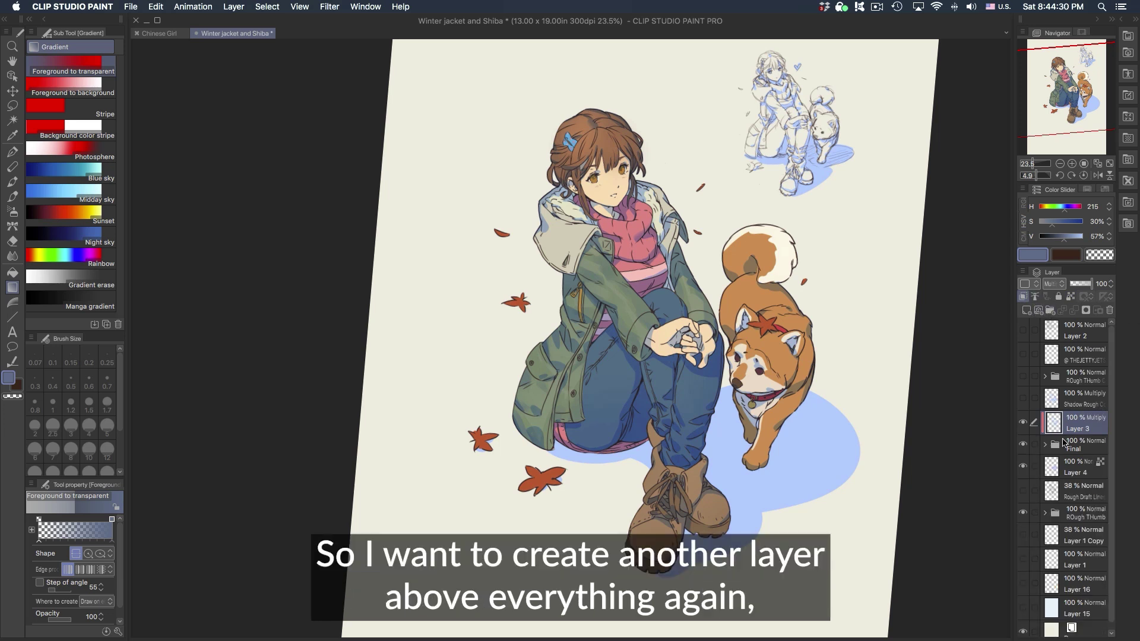
left_click(1026, 306)
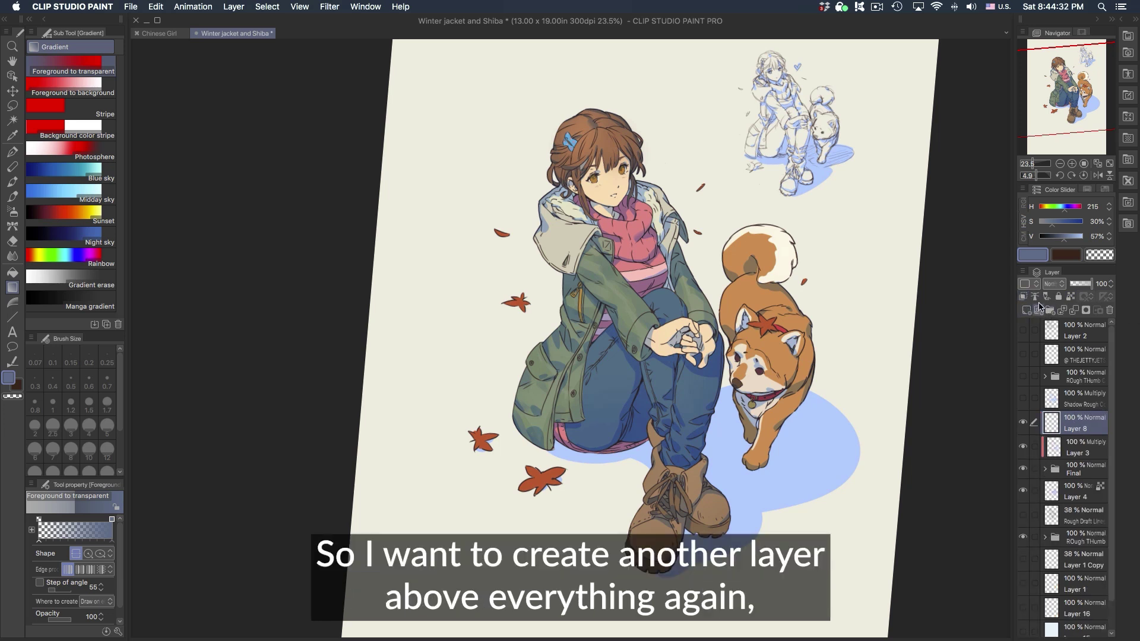
left_click(1023, 296)
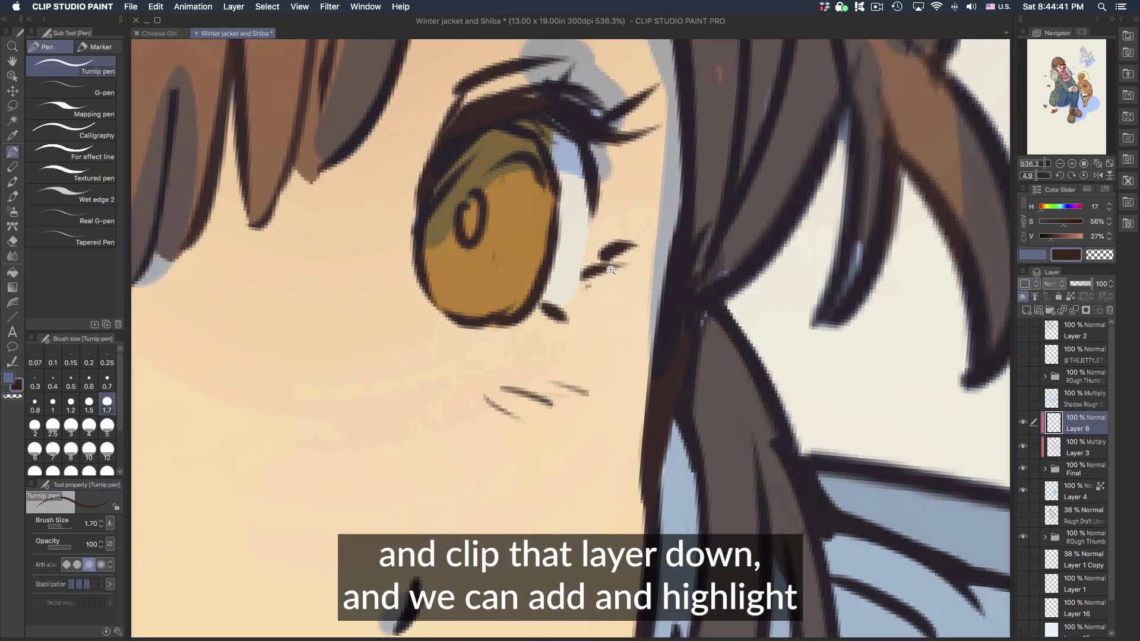
Step: Try off-white highlight dots on the girl's eyes and hair with the Turnip pen and undo them
scroll(764, 311, "down", 6)
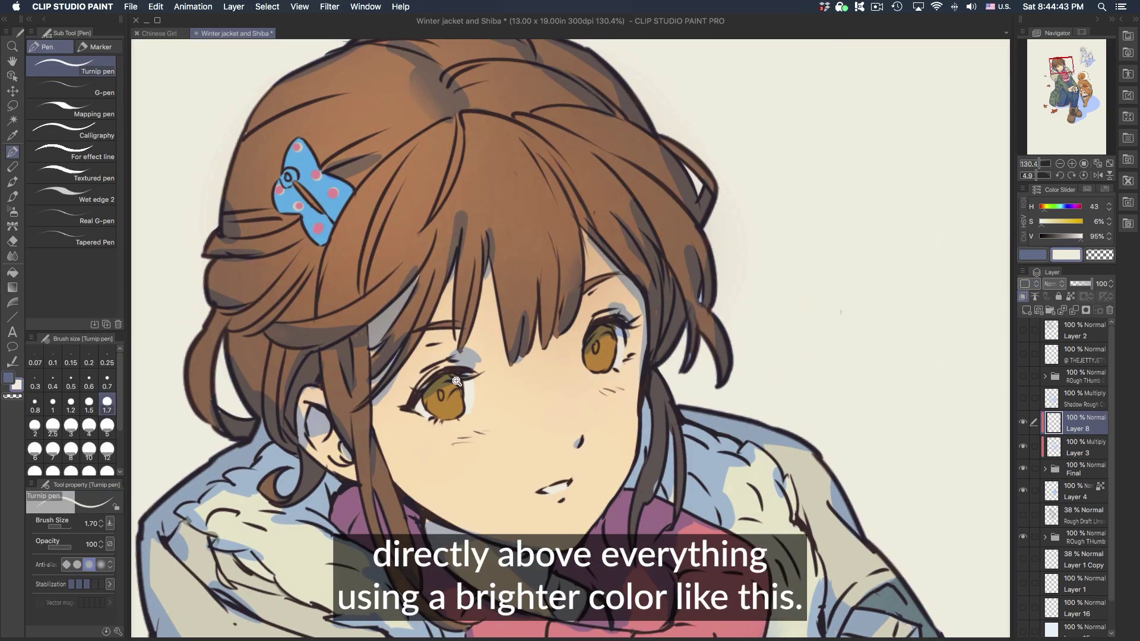
left_click(457, 381, "super")
left_click_drag(456, 381, 628, 387)
left_click(609, 402)
left_click(789, 345)
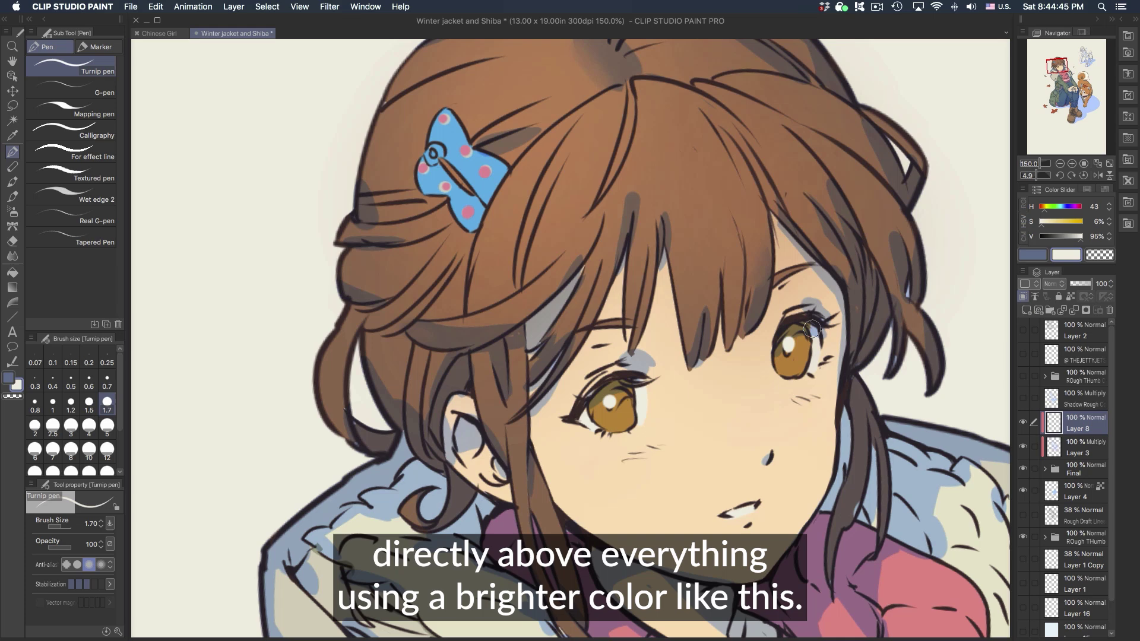
left_click(694, 240)
left_click(716, 230)
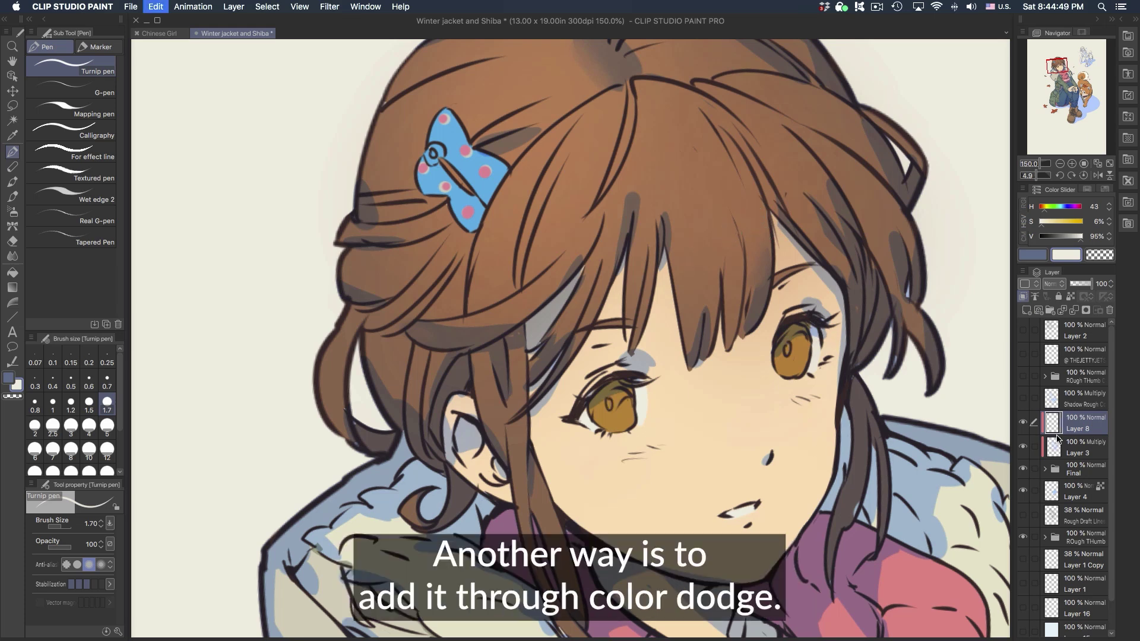
Step: Set Layer 8's blending mode to Color dodge, sample the hair's brown and darken it to 45% value
left_click(1053, 284)
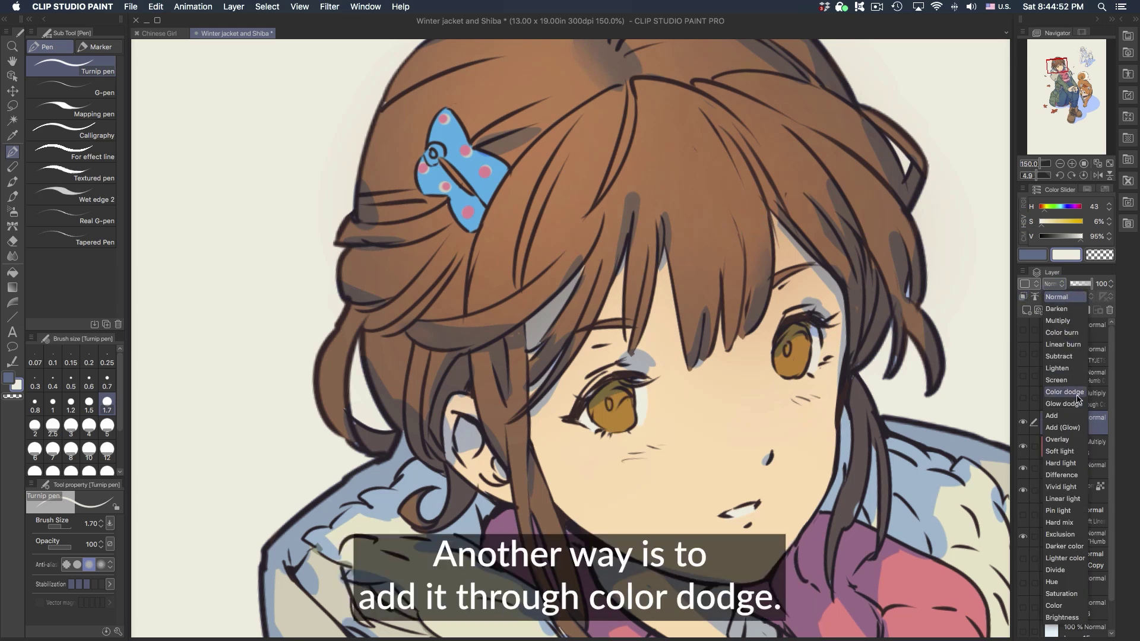
left_click(1065, 392)
left_click(747, 287, "alt")
key("bracketleft")
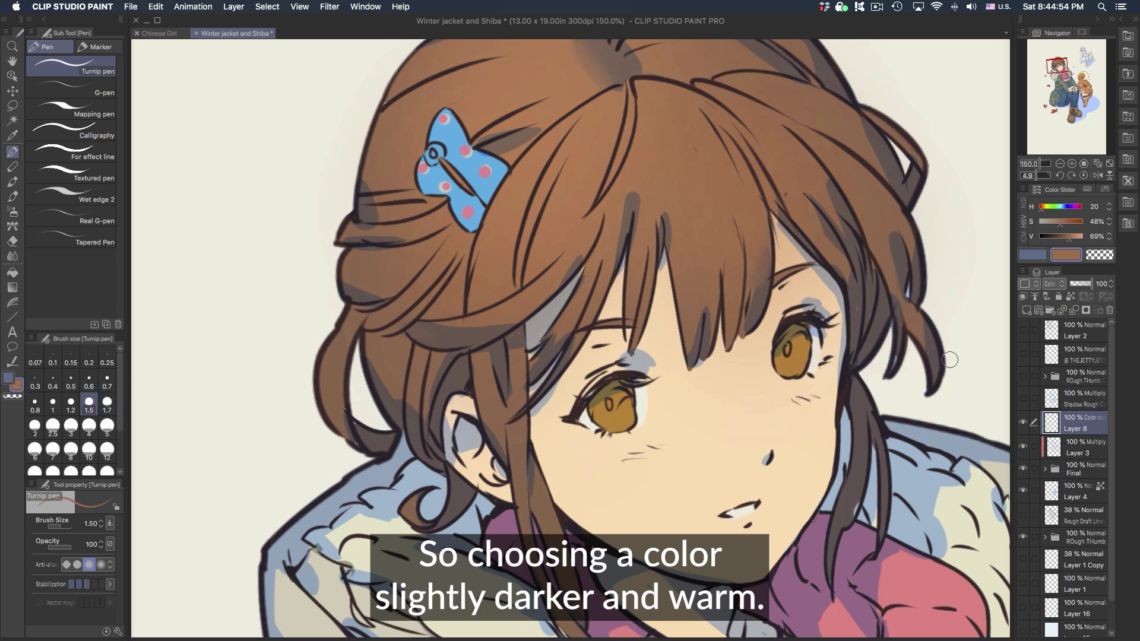
left_click_drag(1068, 236, 1061, 237)
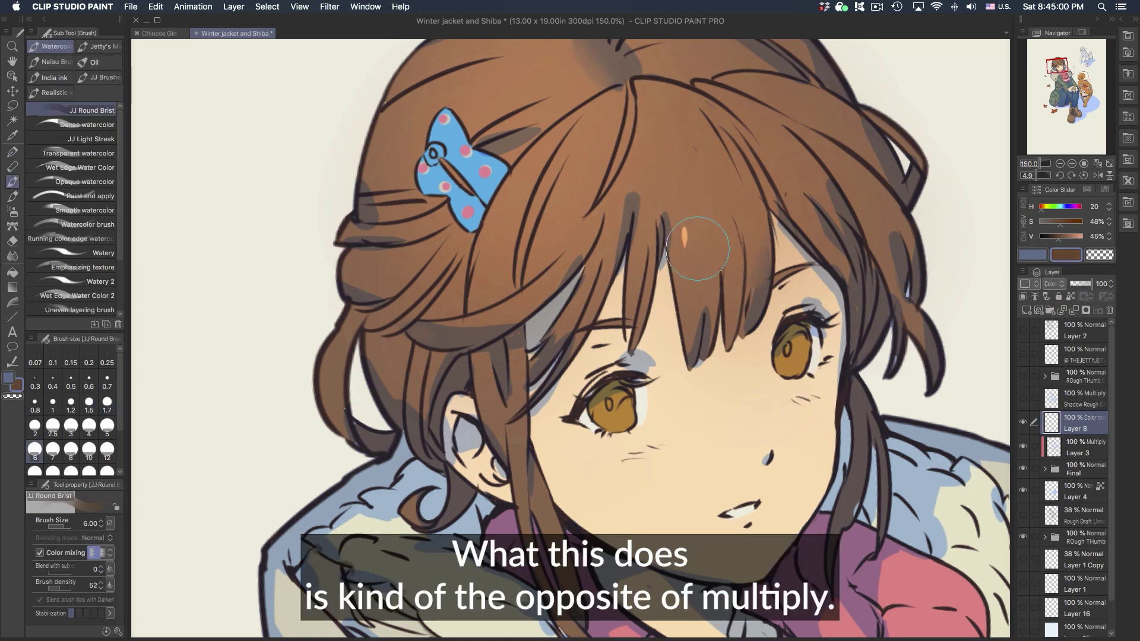
Step: Reduce the JJ Round Brist brush to size 1, try glowing strokes on the fringe and face, and undo them
key("bracketleft")
key("bracketleft")
key("bracketleft")
key("bracketleft")
key("bracketleft")
key("bracketleft")
key("bracketleft")
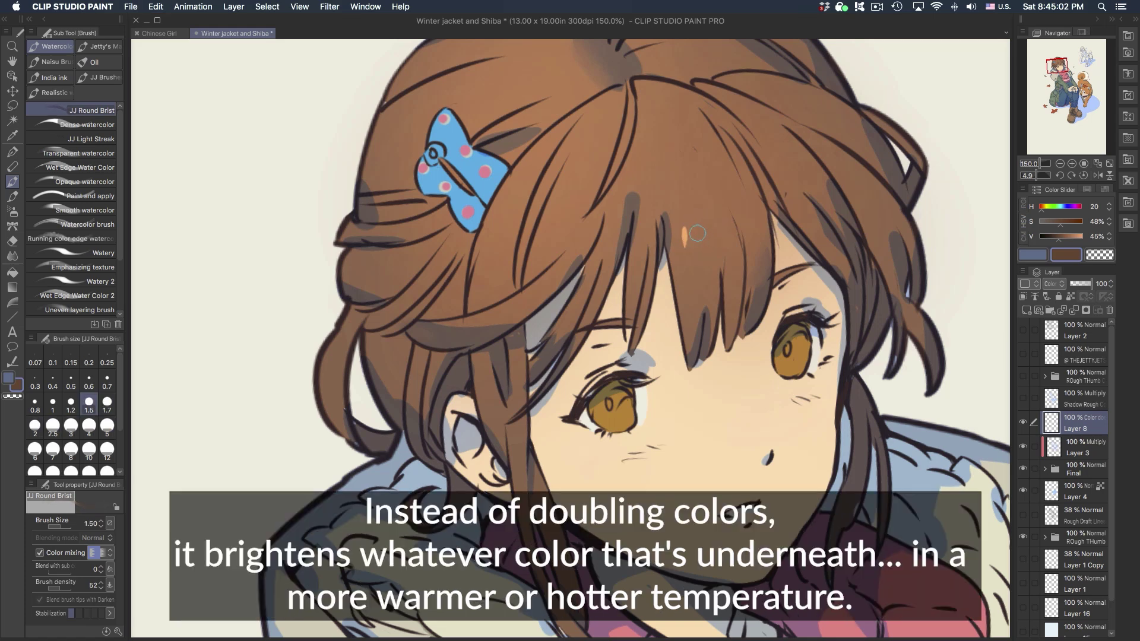
key("bracketleft")
key("bracketleft")
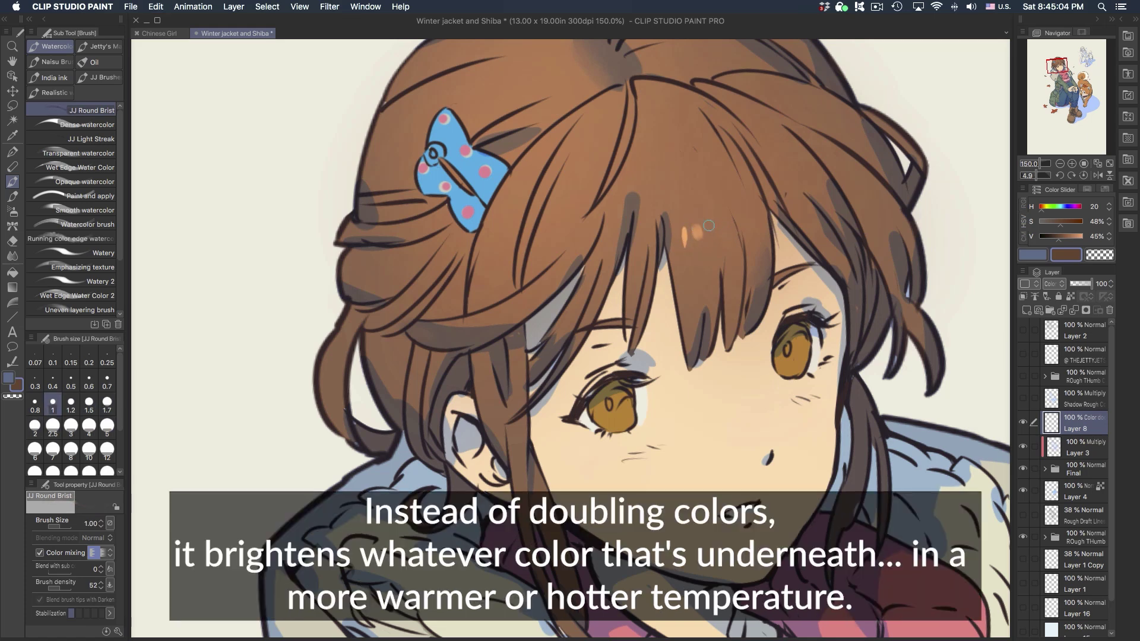
key("super+z")
mouse_move(799, 291)
left_mouse_down()
mouse_move(761, 377)
mouse_move(837, 337)
mouse_move(708, 472)
mouse_move(685, 440)
mouse_move(686, 353)
mouse_move(638, 370)
left_mouse_up()
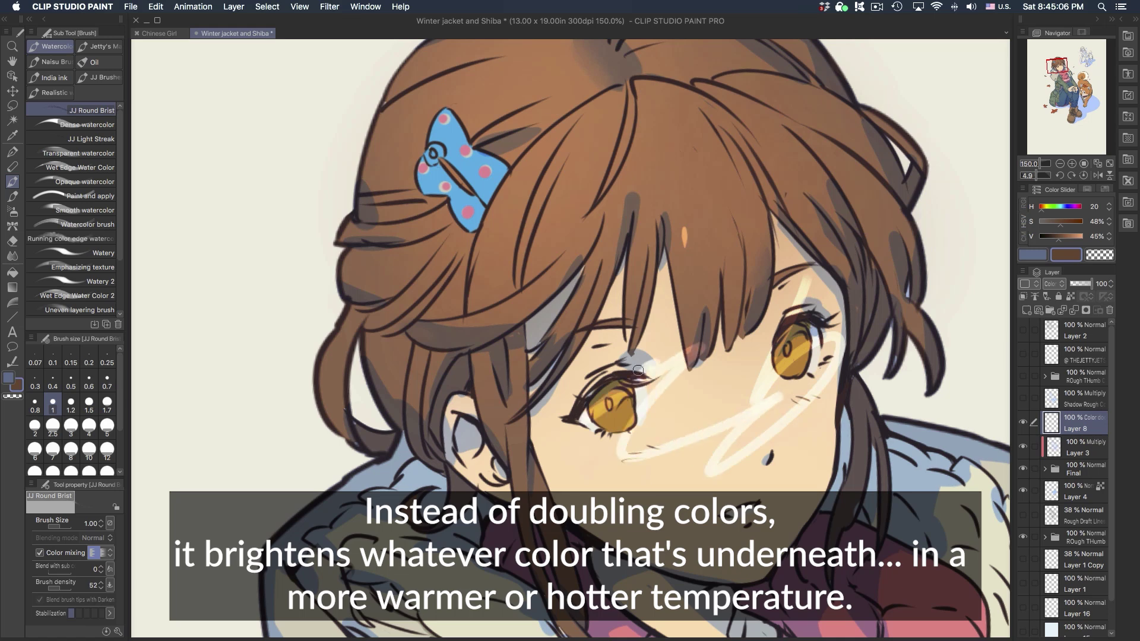
key("super+z")
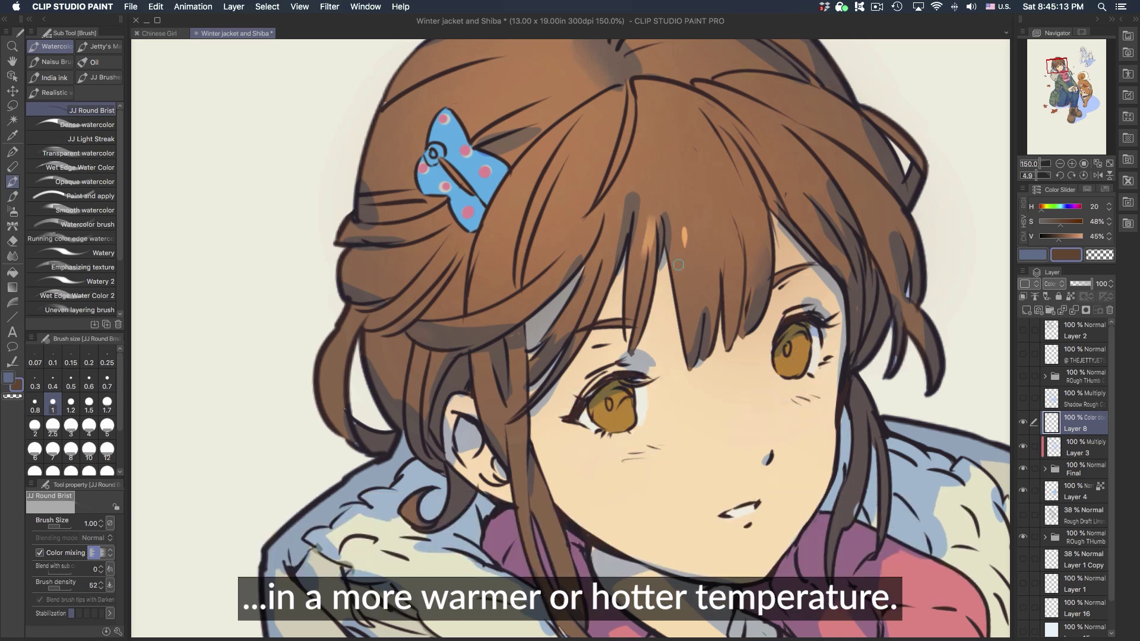
Step: Try color dodge dabs on the hair in brown and in teal with hue 185, and undo them
left_click_drag(688, 236, 698, 237)
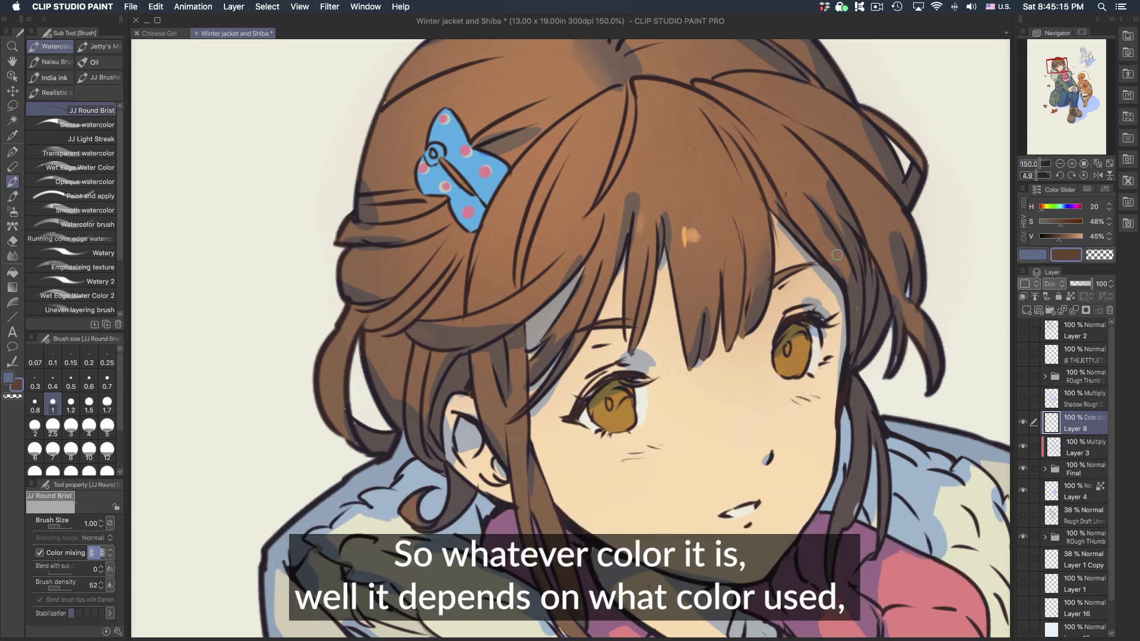
mouse_move(830, 210)
left_mouse_down()
mouse_move(839, 200)
mouse_move(845, 227)
left_mouse_up()
key("super+z")
left_click(1062, 207)
mouse_move(794, 154)
left_mouse_down()
mouse_move(817, 204)
mouse_move(777, 187)
left_mouse_up()
key("super+z")
key("super+z")
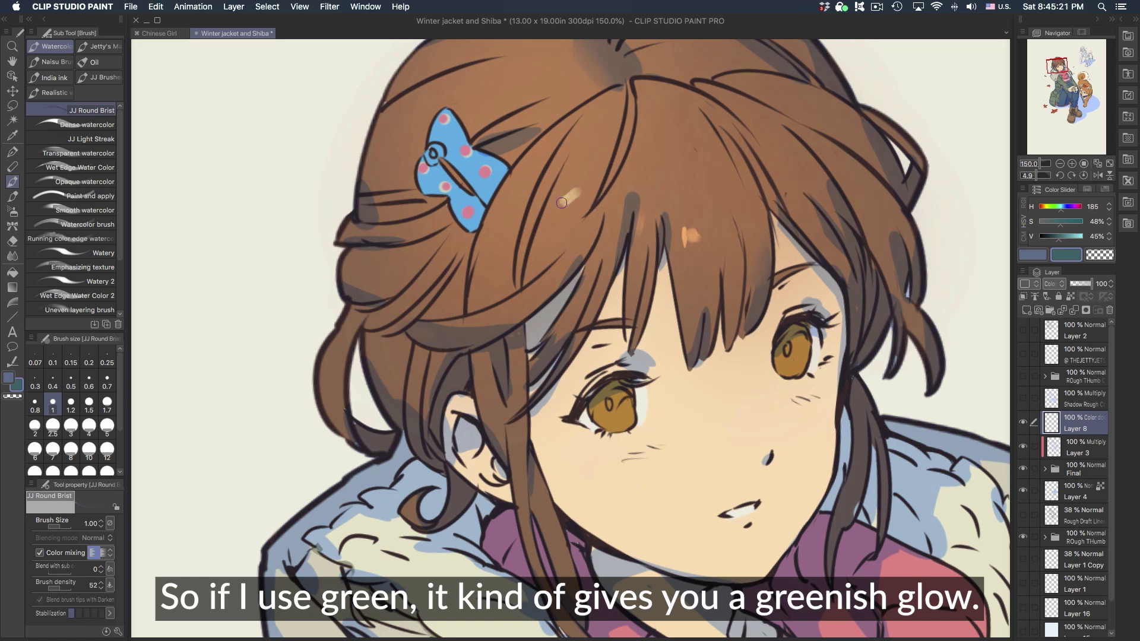
key("super+z")
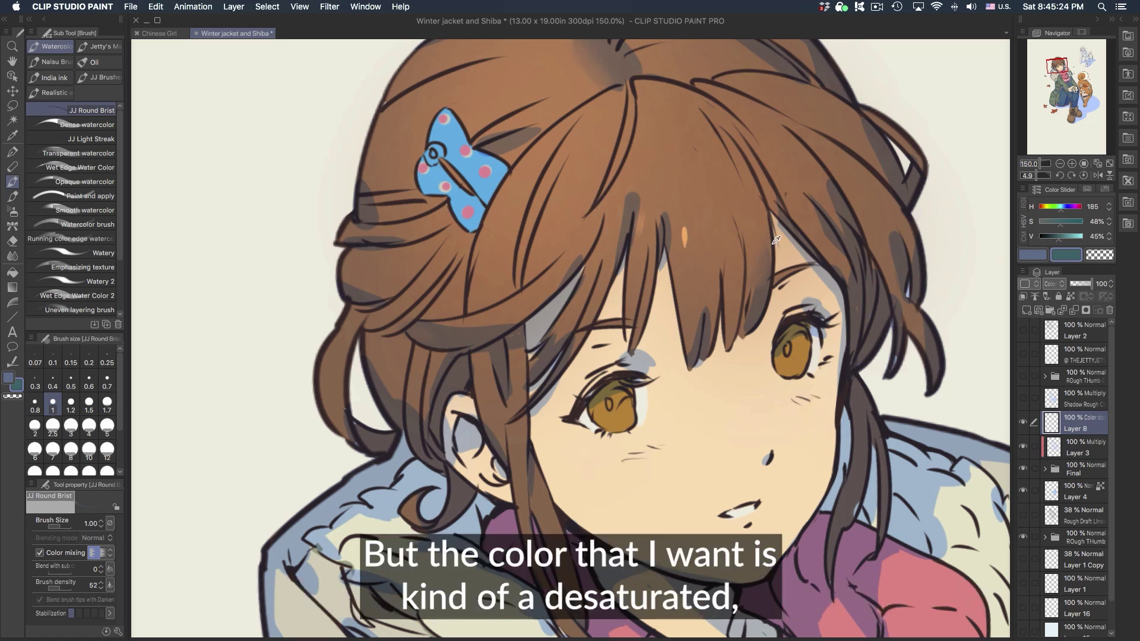
Step: Change the highlight colour to a dark, desaturated warm brown with hue 25, saturation 34% and value 34%, and undo the leftover test dabs
mouse_move(1060, 207)
left_mouse_down()
mouse_move(1039, 208)
mouse_move(1053, 223)
mouse_move(1043, 208)
left_mouse_up()
left_click(1054, 237)
key("super+z")
key("super+z")
Step: Dab small dotted highlights across the fringe and beside the hair clip at brush size 1
left_click_drag(690, 227, 700, 240)
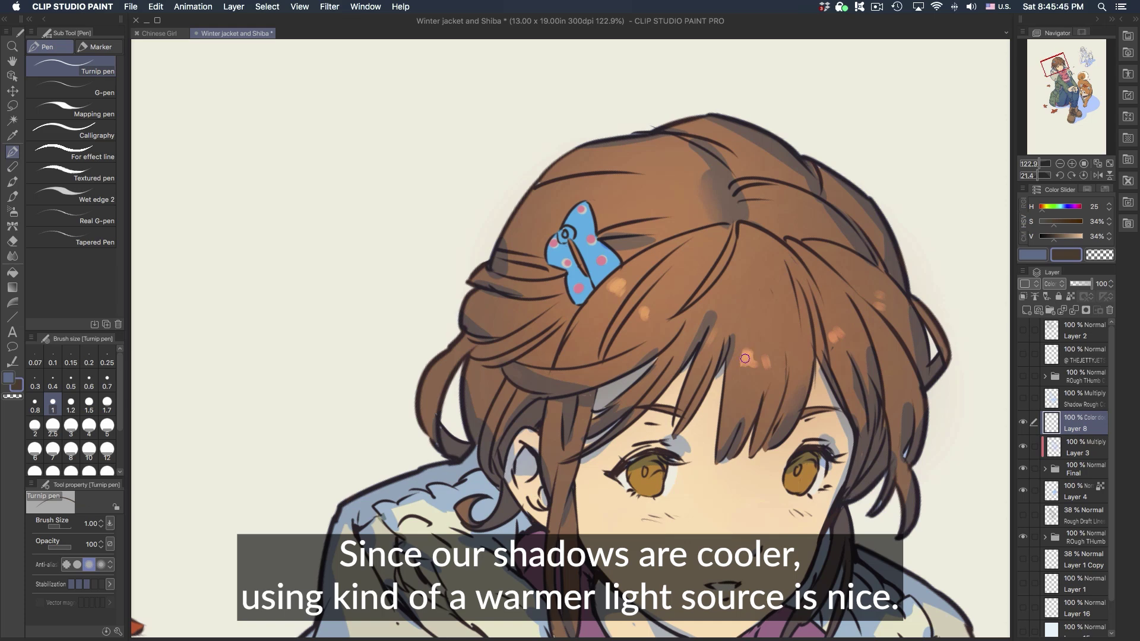
key("super+z")
left_click_drag(745, 358, 749, 353)
left_click(644, 316)
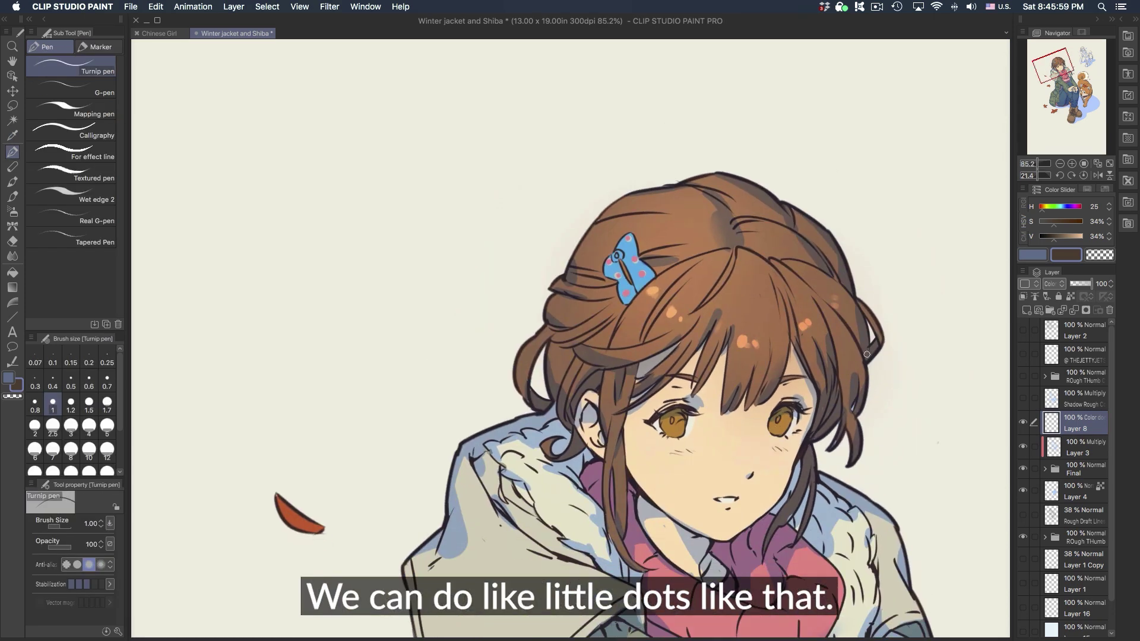
Step: Try short line-shaped highlights on the girl's hair with the Turnip pen and undo them
key("super+z")
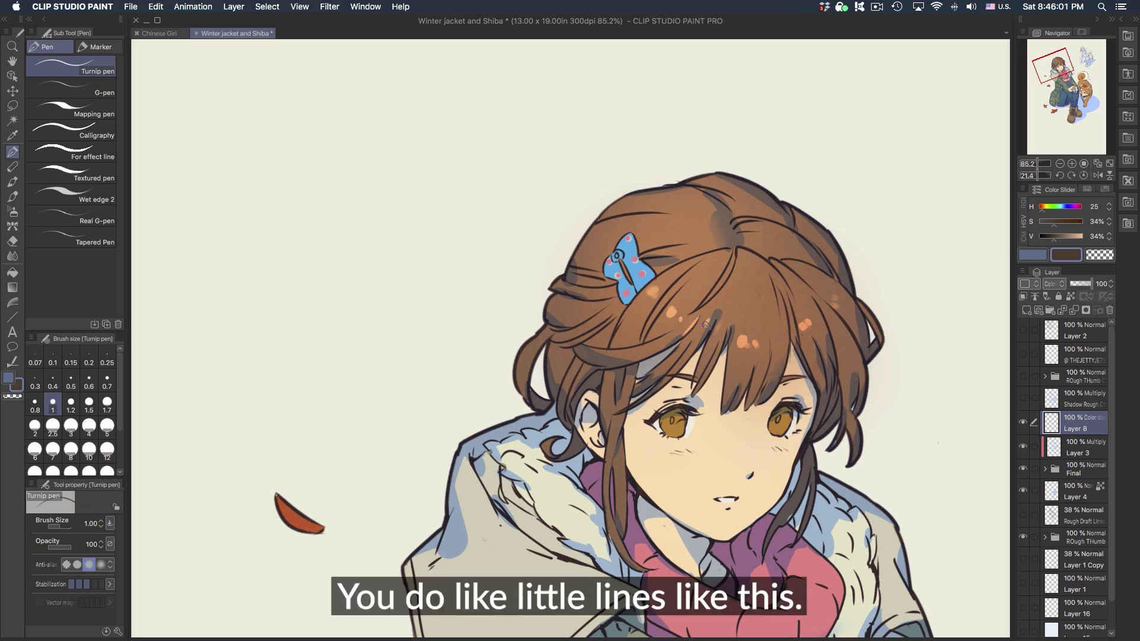
left_click_drag(803, 320, 802, 326)
mouse_move(834, 299)
left_mouse_down()
mouse_move(846, 298)
mouse_move(867, 148)
left_mouse_up()
left_click_drag(878, 269, 906, 280)
key("super+z")
key("super+z")
key("super+z")
key("super+z")
key("super+z")
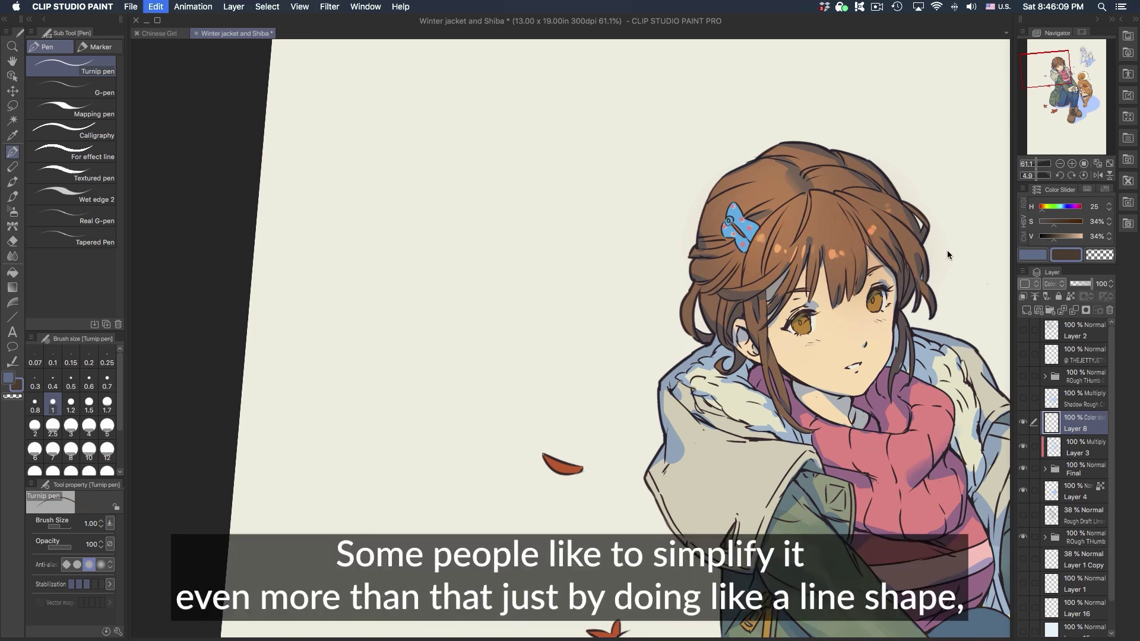
Step: Undo the dotted highlights, try a line or zigzag highlight across the hair and undo that as well
key("super+z")
key("super+z")
key("super+z")
mouse_move(774, 247)
left_mouse_down()
mouse_move(885, 226)
mouse_move(891, 251)
mouse_move(722, 303)
left_mouse_up()
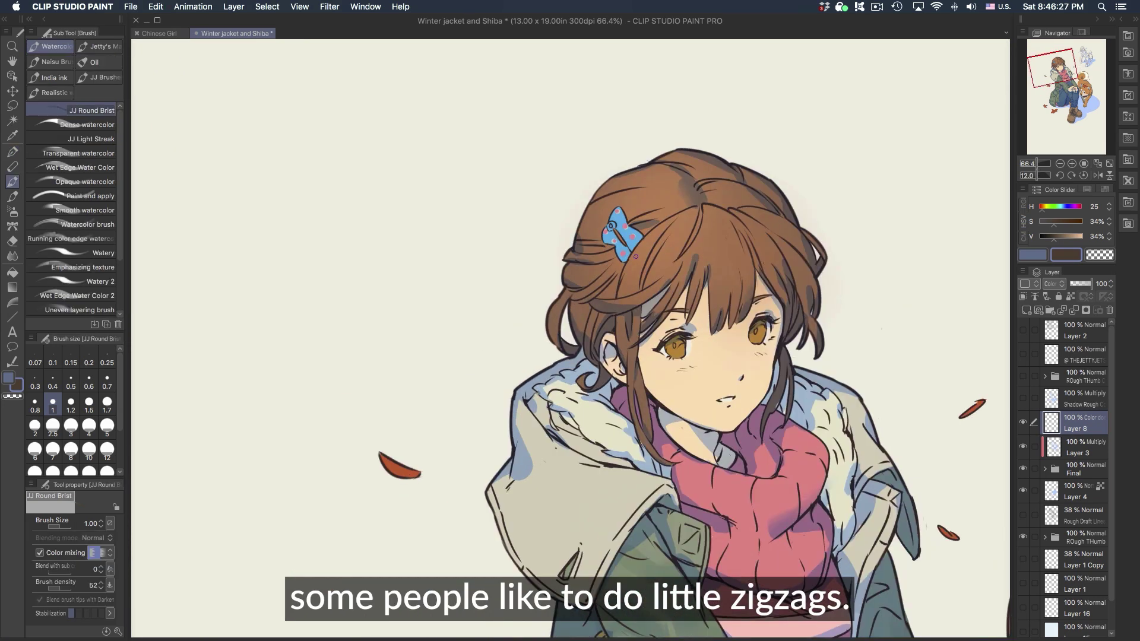
key("super+z")
Step: Paint a dotted band of highlights across the hair with the Turnip pen at size 1, trimming the marks with transparent colour
key("p")
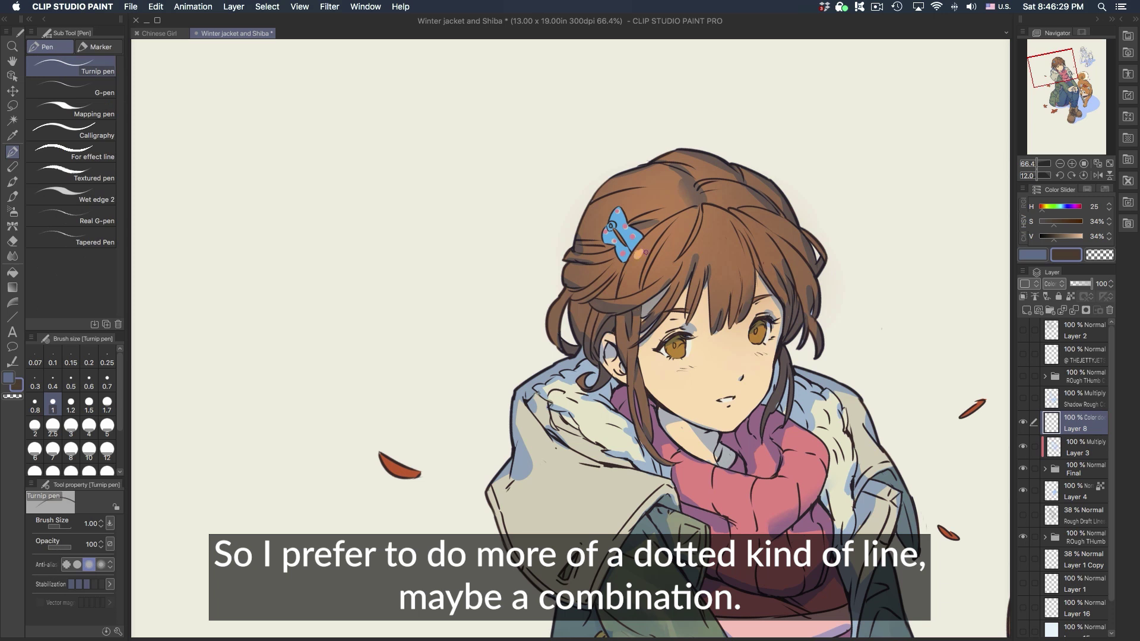
left_click(657, 266)
left_click(672, 268)
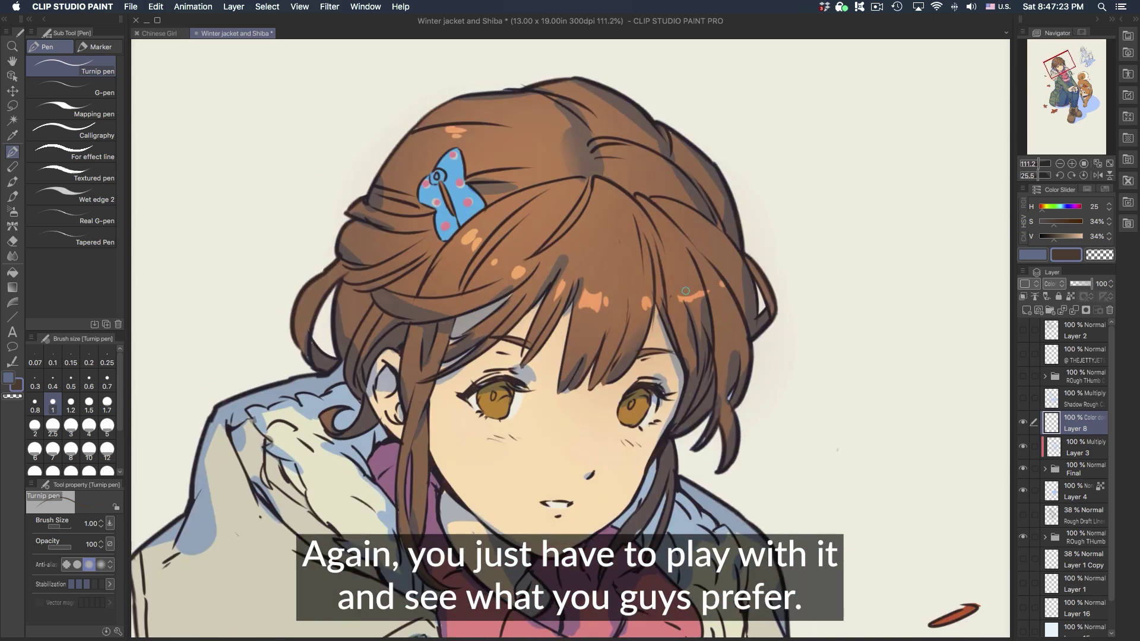
key("c")
left_click_drag(703, 298, 675, 303)
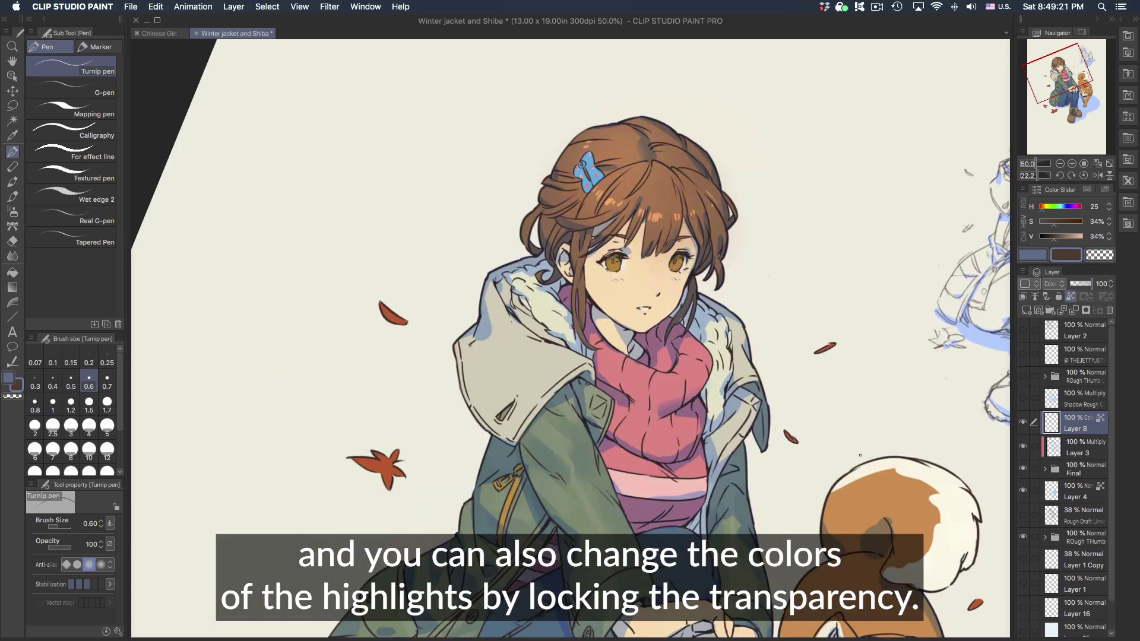
Step: Tint the transparency-locked hair highlights with the Soft airbrush at size 25 to create a gradient within them
key("b")
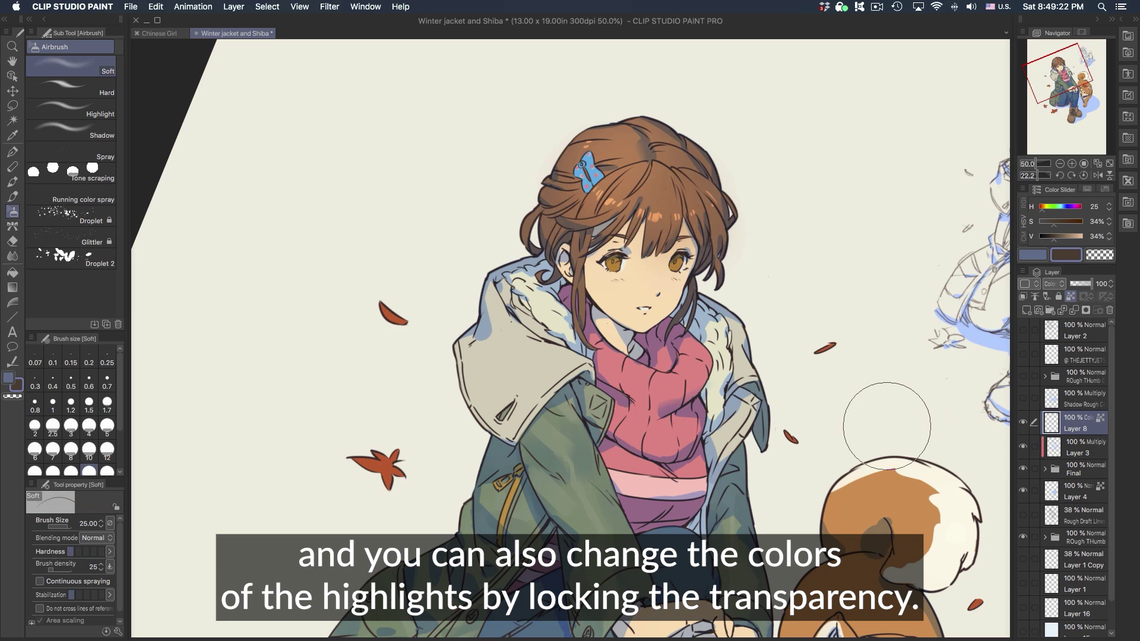
left_click_drag(699, 246, 733, 243)
left_click_drag(657, 213, 768, 371)
scroll(769, 371, "up", 3)
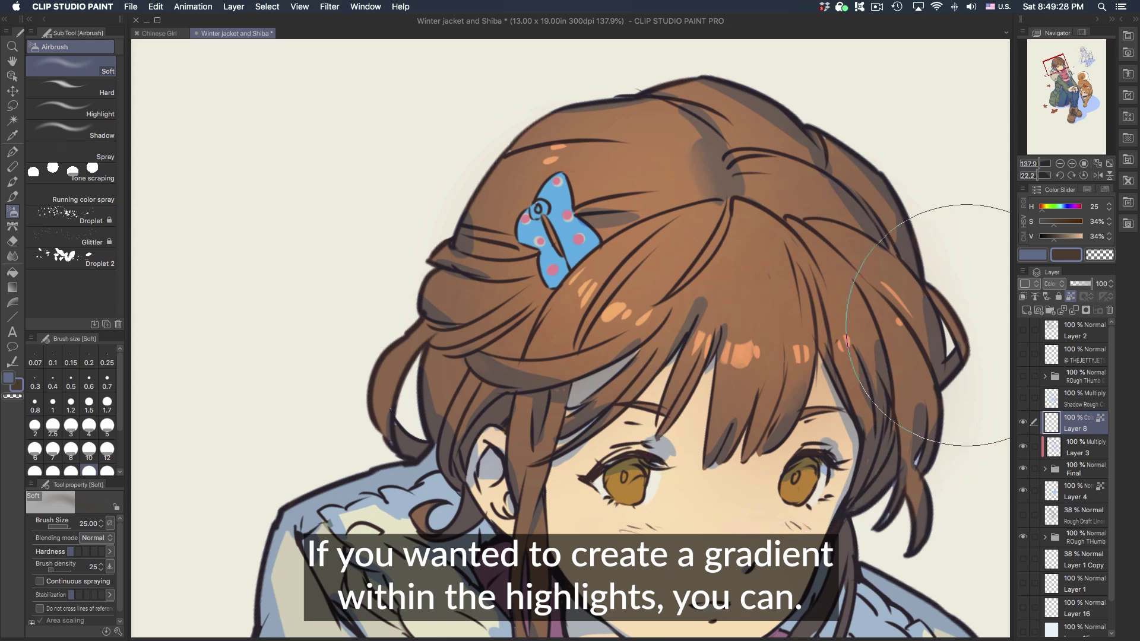
Step: Graze the Soft airbrush over the outer hair highlights in a dark teal, H 170, S 53%, V 20%, to mute their colour
left_click(1062, 224)
left_click(1048, 237)
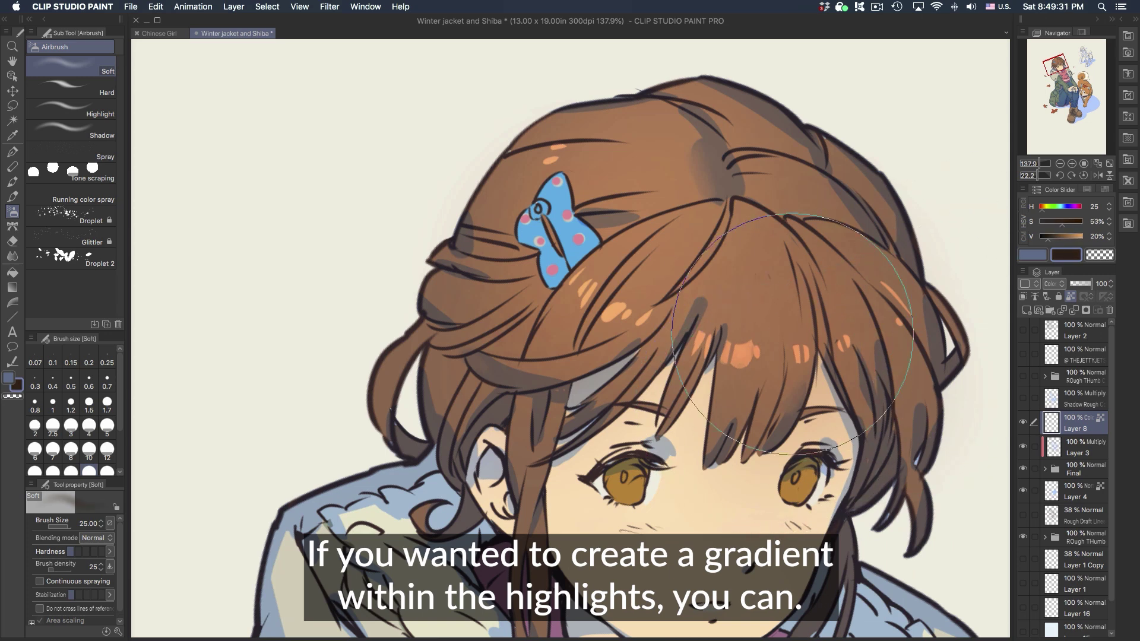
key("super+z")
left_click(1052, 209)
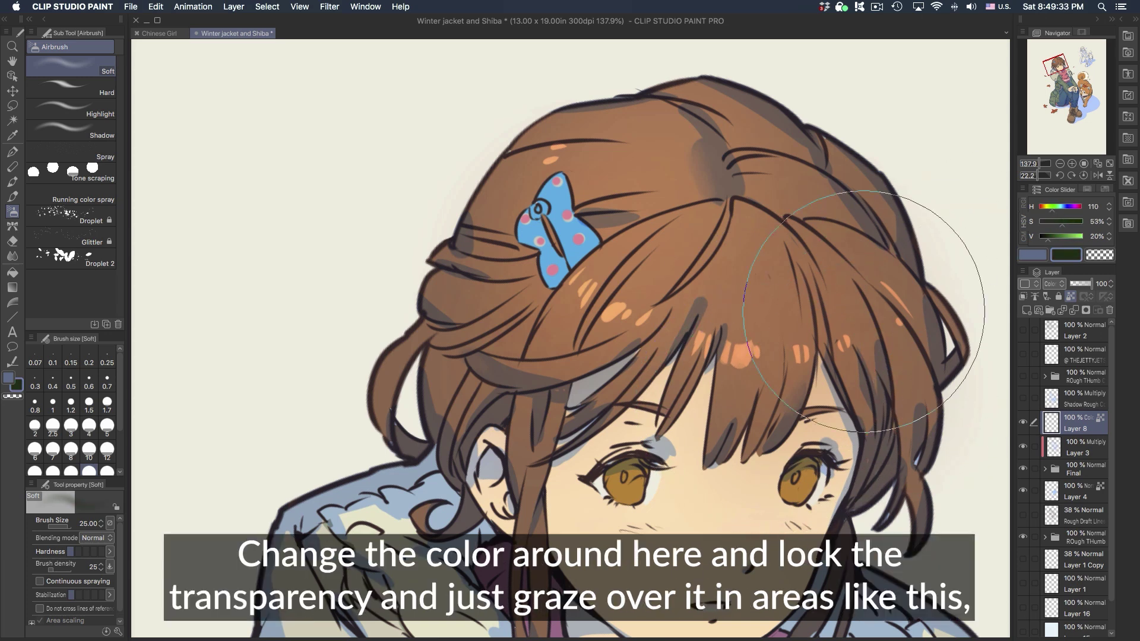
left_click(1059, 208)
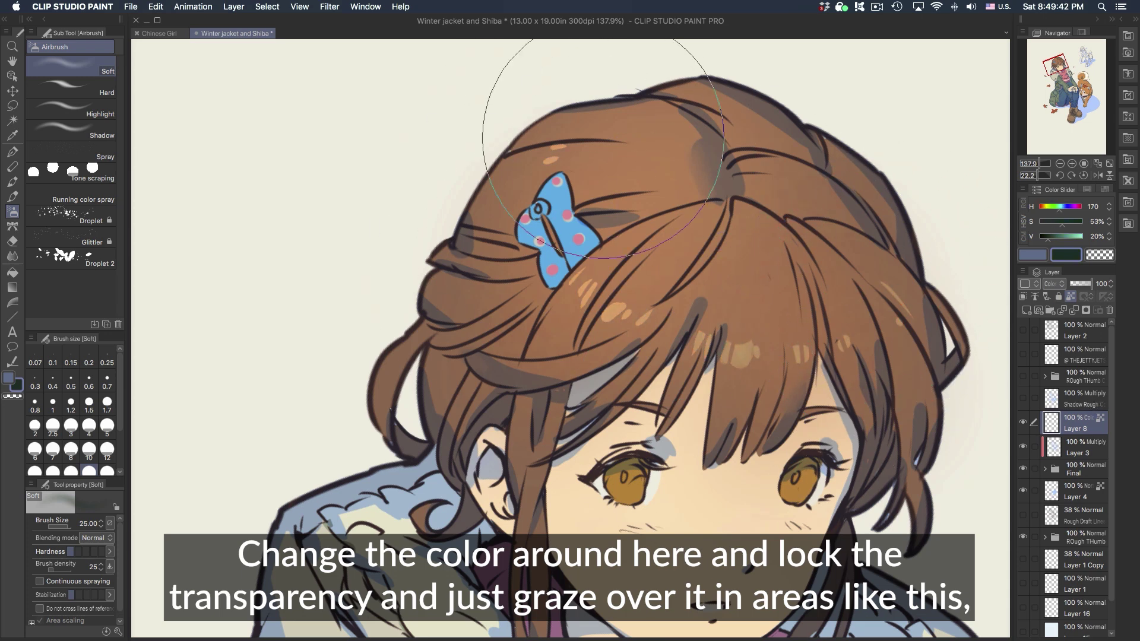
mouse_move(603, 128)
left_mouse_down()
mouse_move(530, 206)
mouse_move(529, 271)
left_mouse_up()
Step: Airbrush a warmer tint, H 35, S 53%, V 43%, into the highlights towards the centre of the hair
left_click_drag(799, 318, 819, 368)
scroll(819, 369, "up", 3)
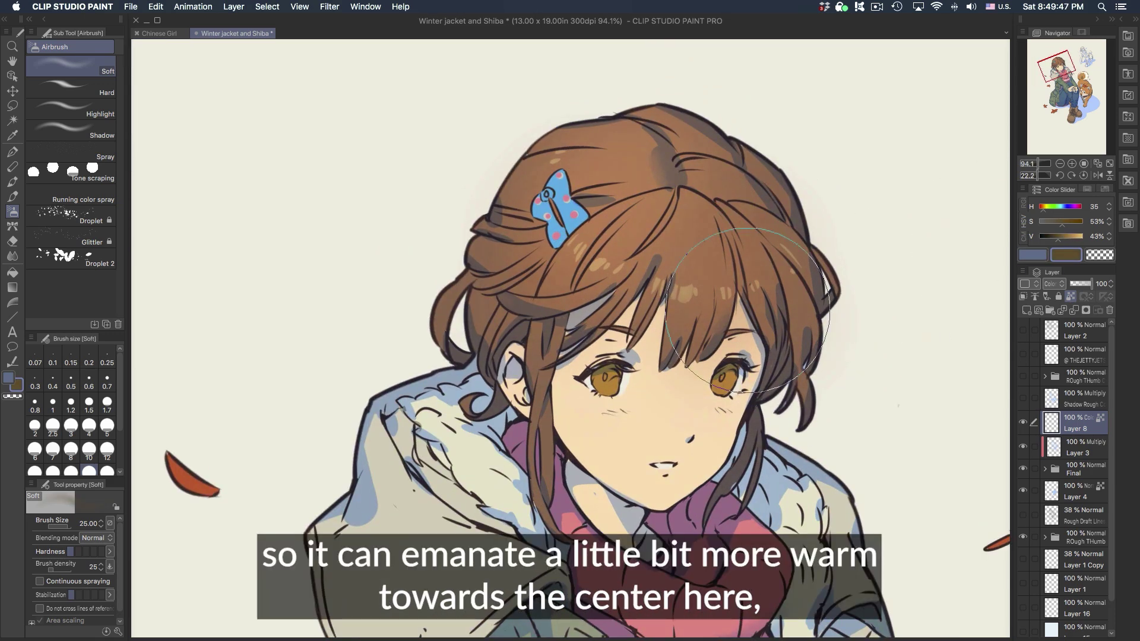
left_click_drag(747, 311, 691, 288)
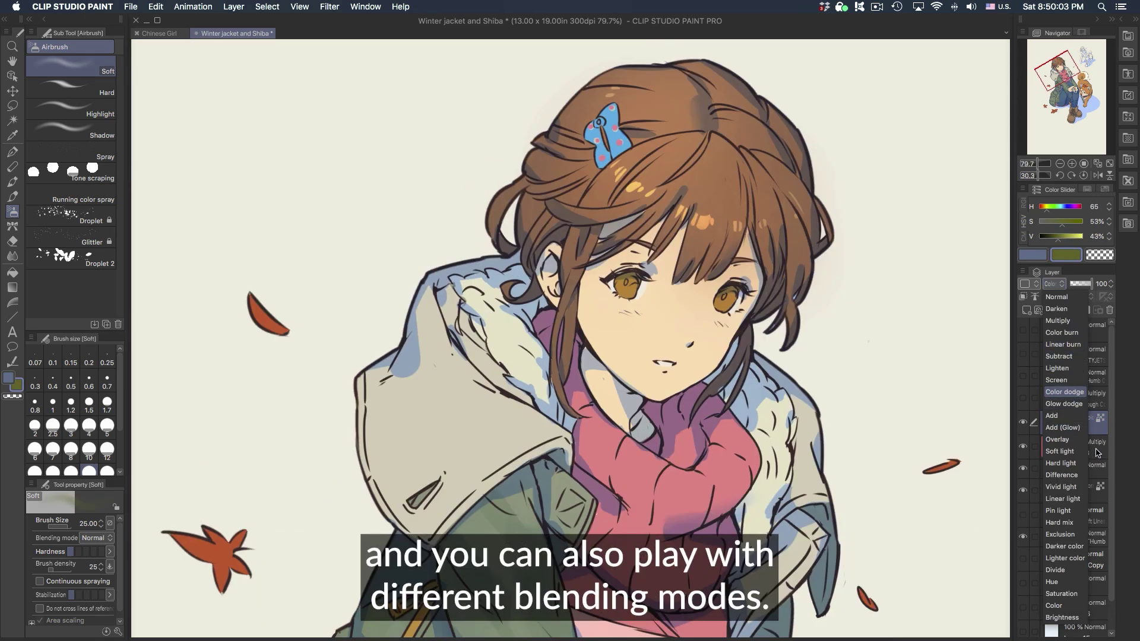
Step: Switch the highlight layer's blending mode to Add (Glow) and paint highlights in both of the girl's irises with the Turnip pen at size 0.6
left_click(1062, 428)
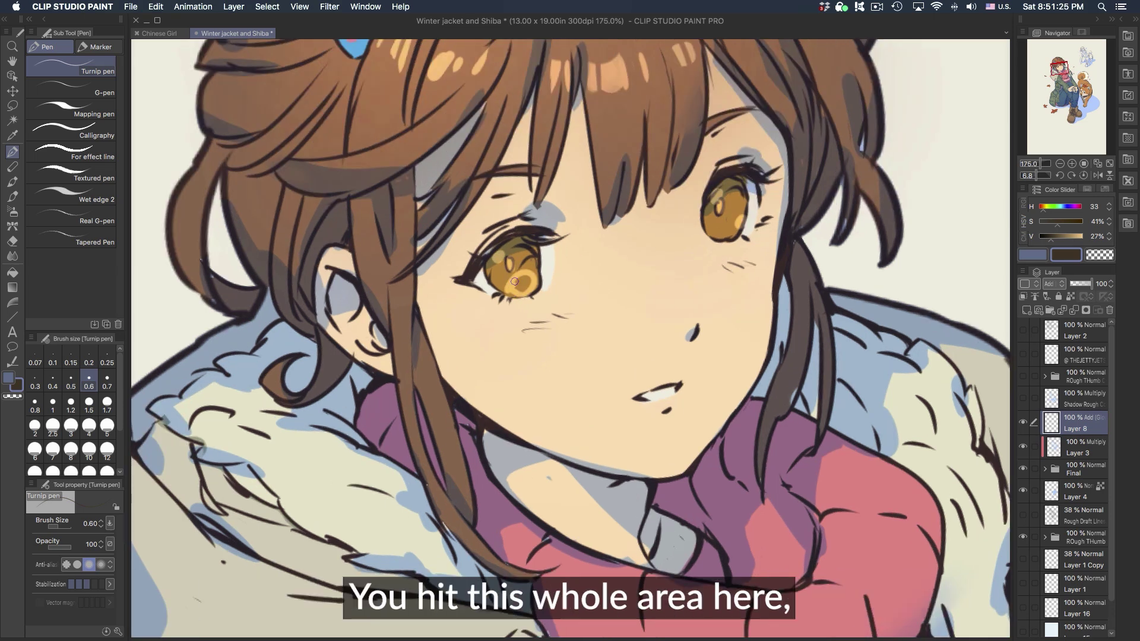
left_click_drag(520, 279, 516, 298)
mouse_move(739, 217)
left_mouse_down()
mouse_move(715, 229)
mouse_move(721, 221)
mouse_move(725, 238)
left_mouse_up()
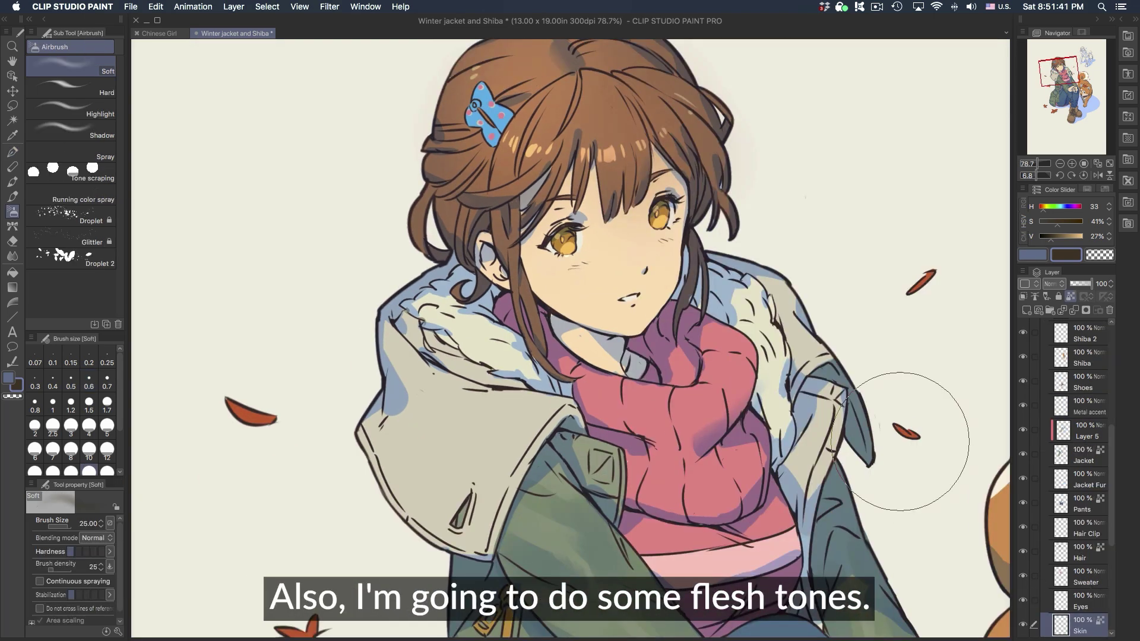
Step: On the Skin layer, airbrush a rosy blush over the cheeks and hands with Soft at size 7, using H 11, S 51%, V 100%
left_click(1040, 212)
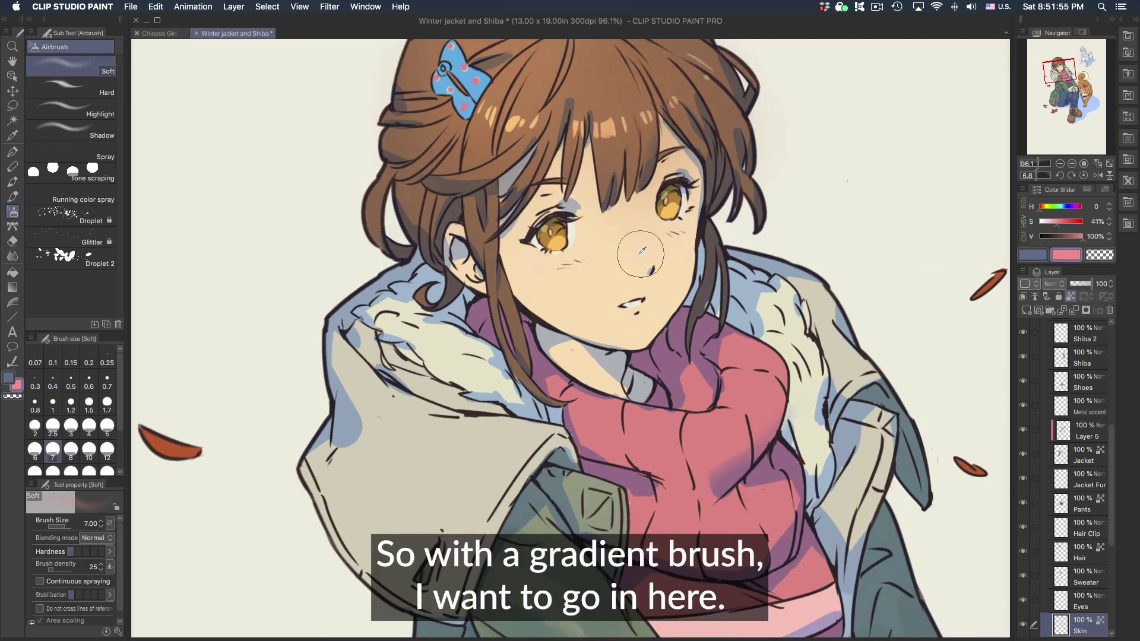
left_click(1044, 213)
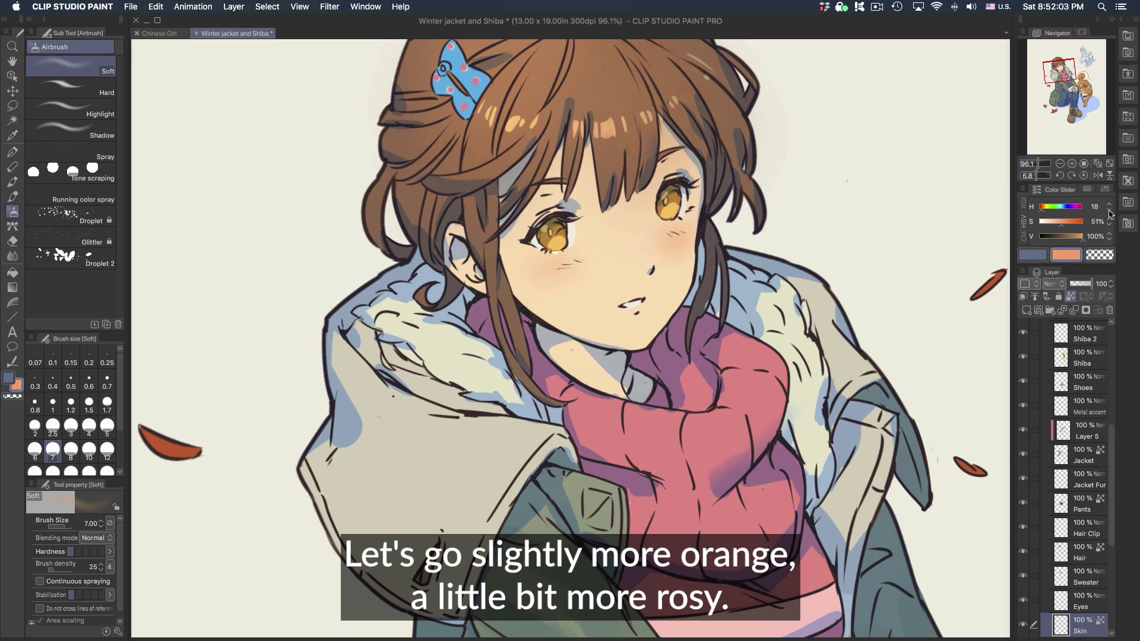
left_click(1109, 210)
left_click(1110, 211)
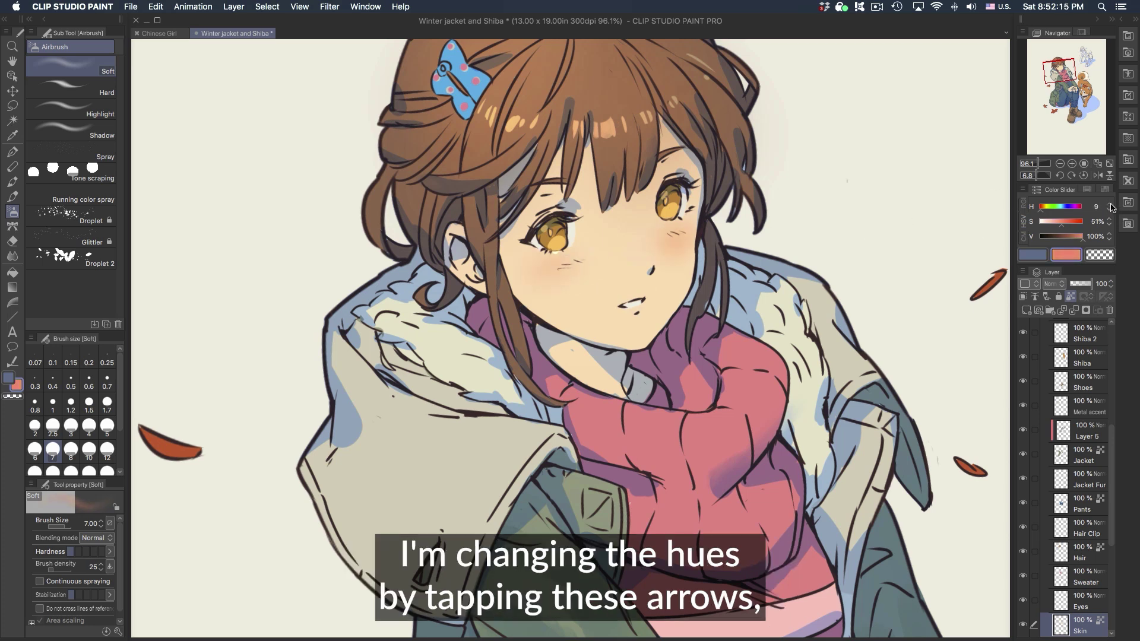
left_click(1109, 204)
left_click(1109, 204)
left_click(1109, 205)
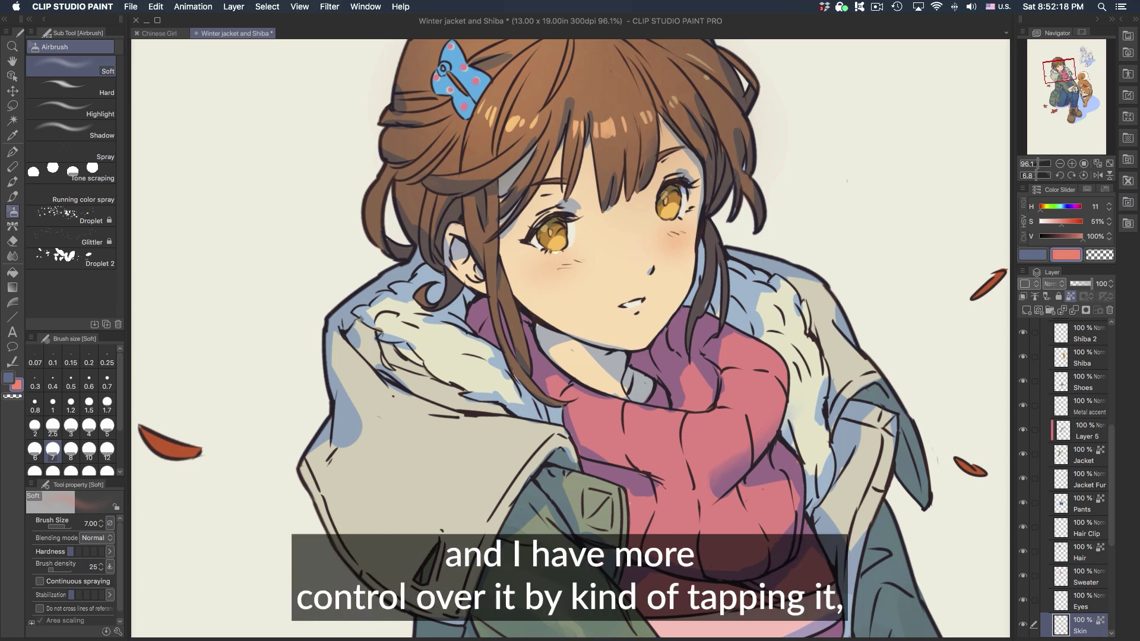
left_click(557, 268)
left_click(552, 277)
left_click(669, 240)
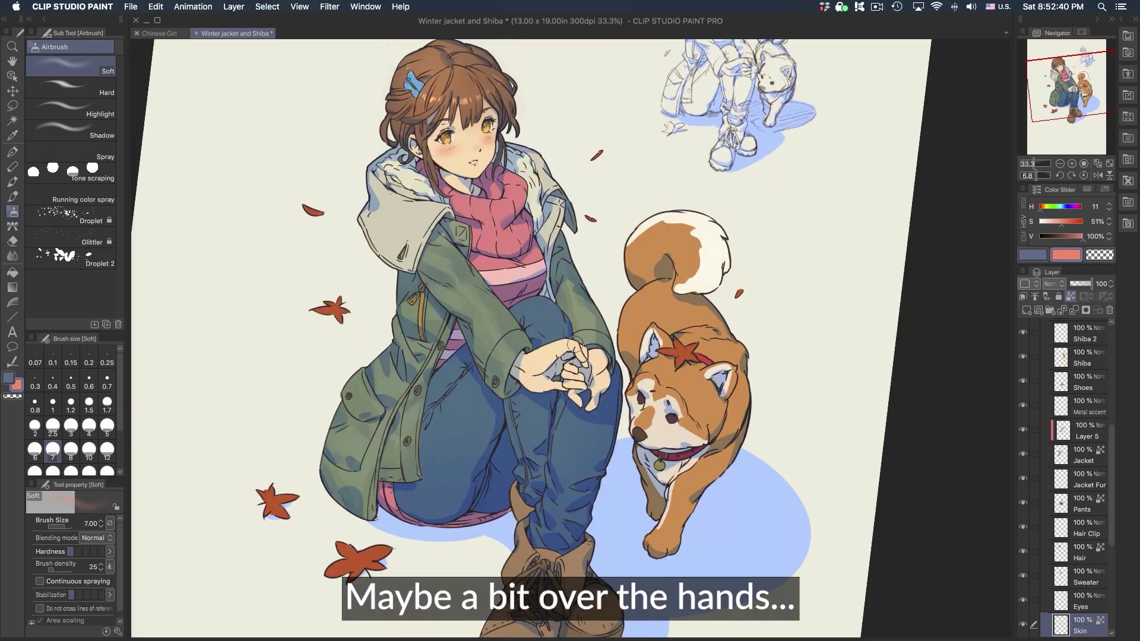
left_click_drag(585, 345, 583, 358)
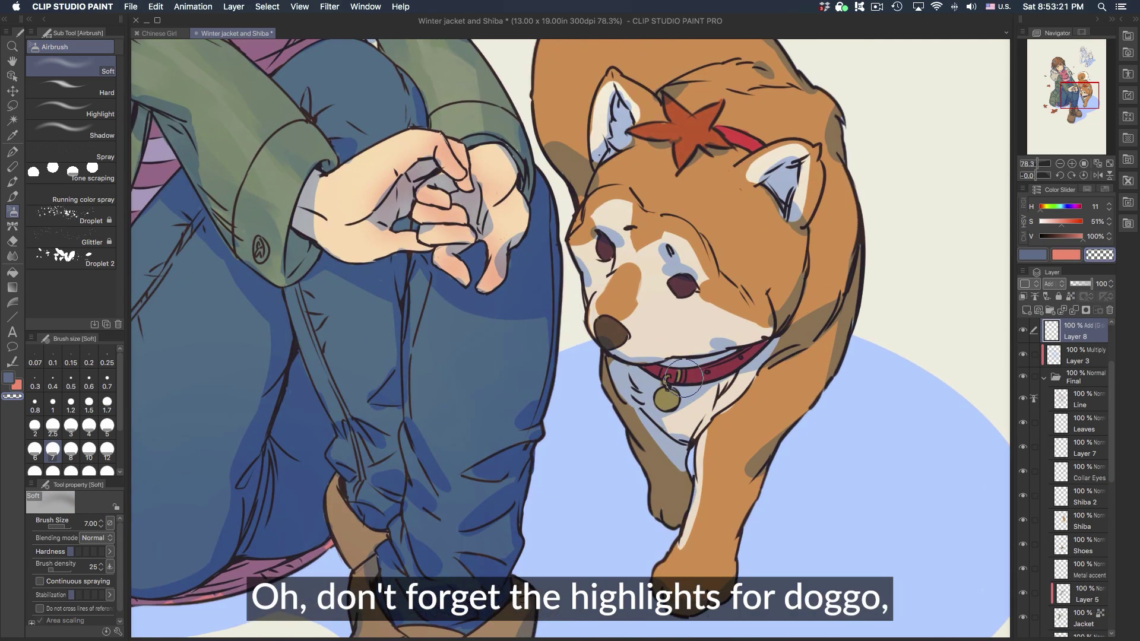
Step: On Layer 8, add highlights to the Shiba's eyes with the Turnip pen at size 0.6 in pale cream, H 31, S 15%, V 94%
key("p")
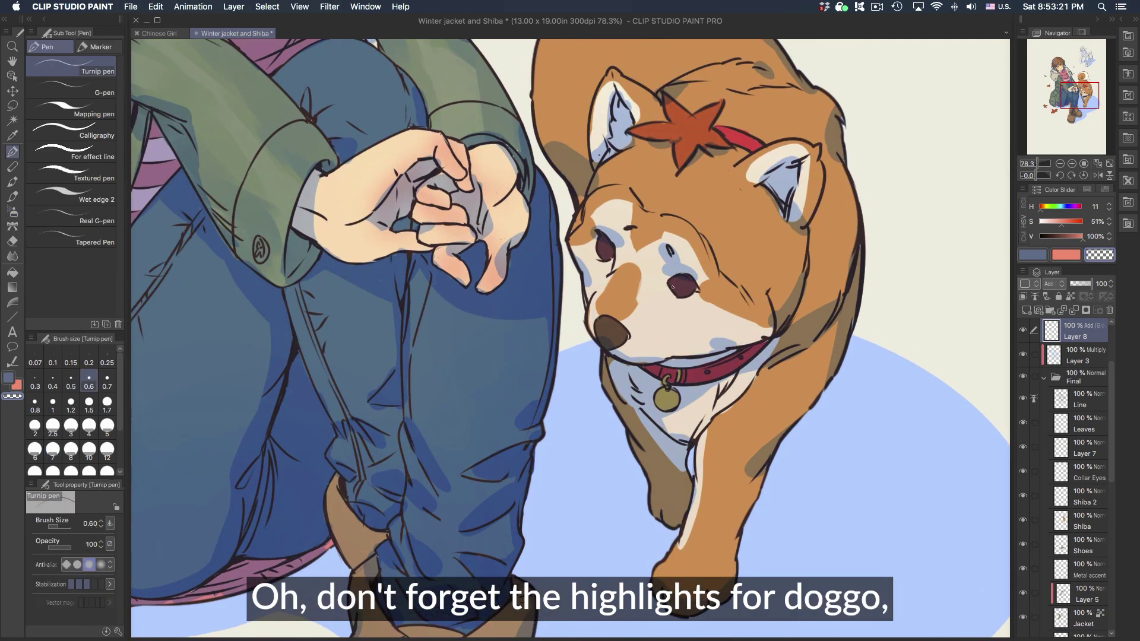
left_click(1062, 357)
left_click(1075, 328)
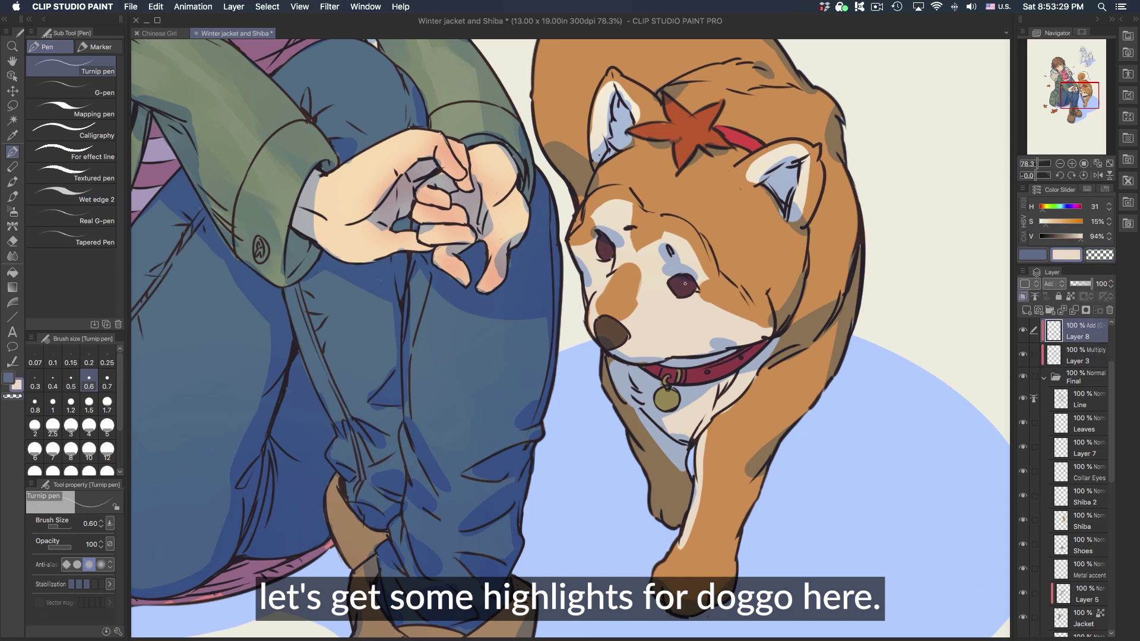
scroll(684, 283, "up", 3)
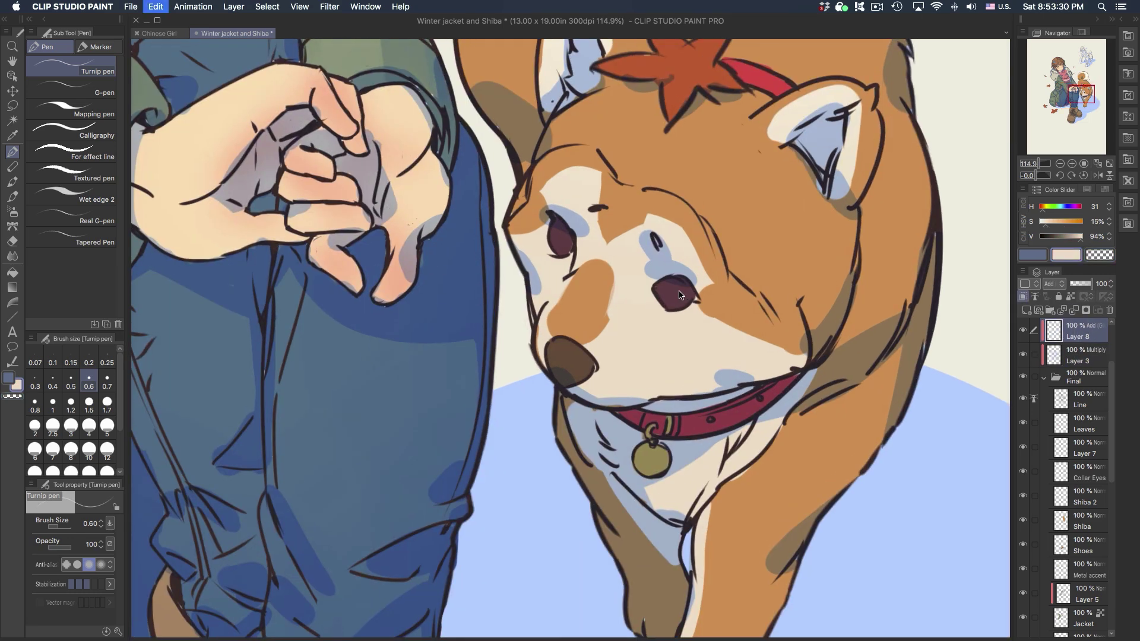
left_click_drag(562, 238, 564, 237)
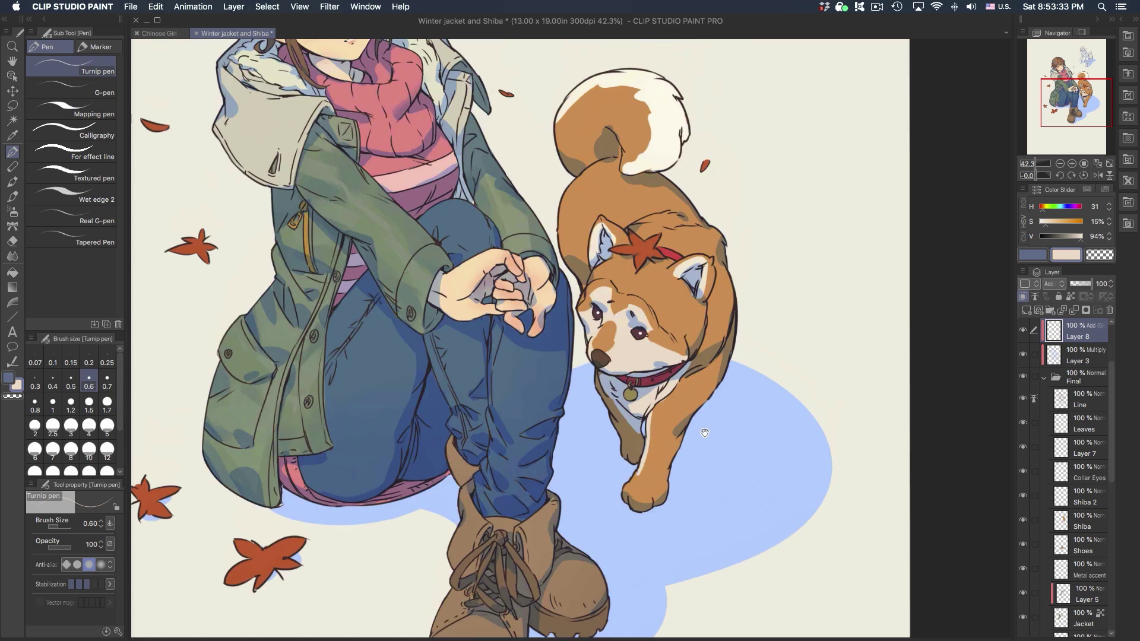
left_click_drag(707, 432, 707, 477)
left_click_drag(802, 438, 857, 396)
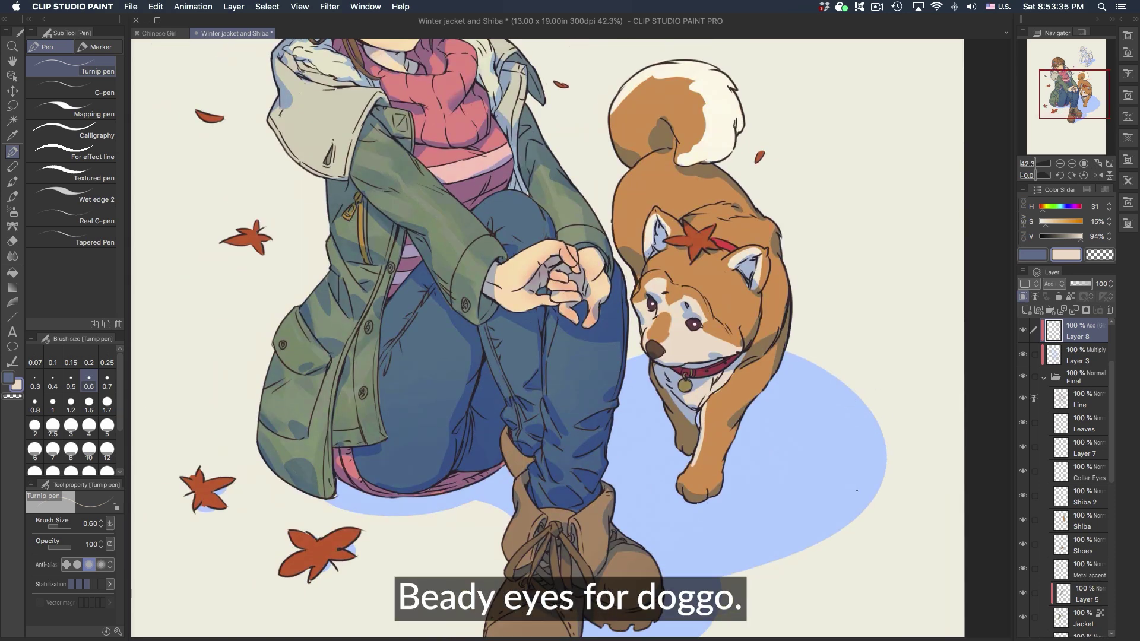
Step: Paint highlights and veins on the red leaves with the JJ Round Brist brush at size 1, using H 31, S 47%, V 45%
key("b")
scroll(683, 251, "up", 2)
key("p")
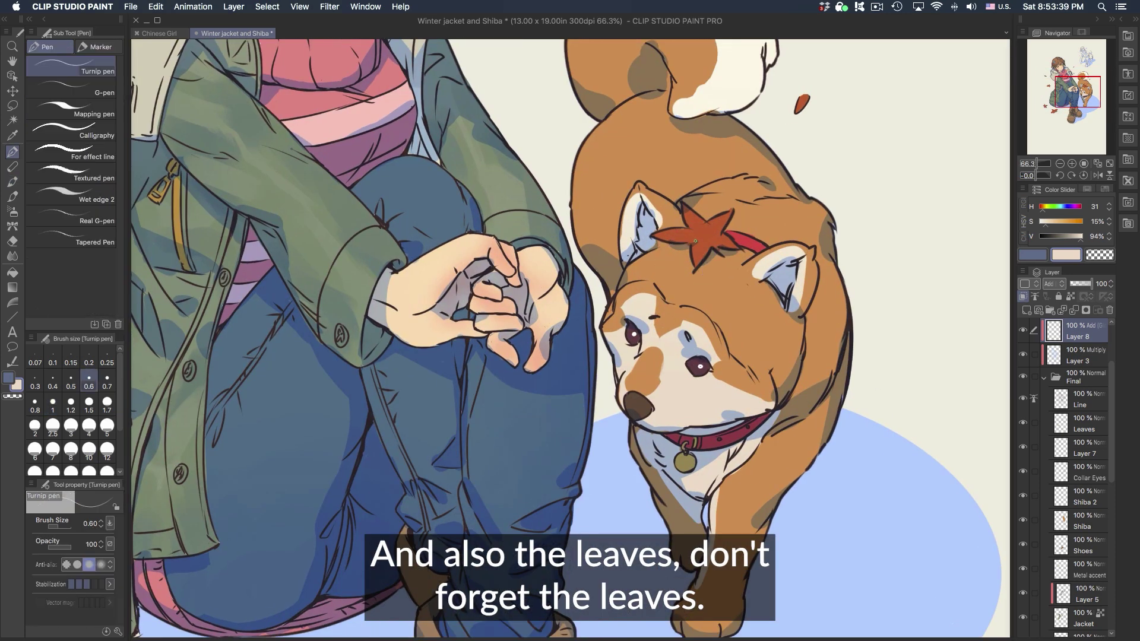
key("b")
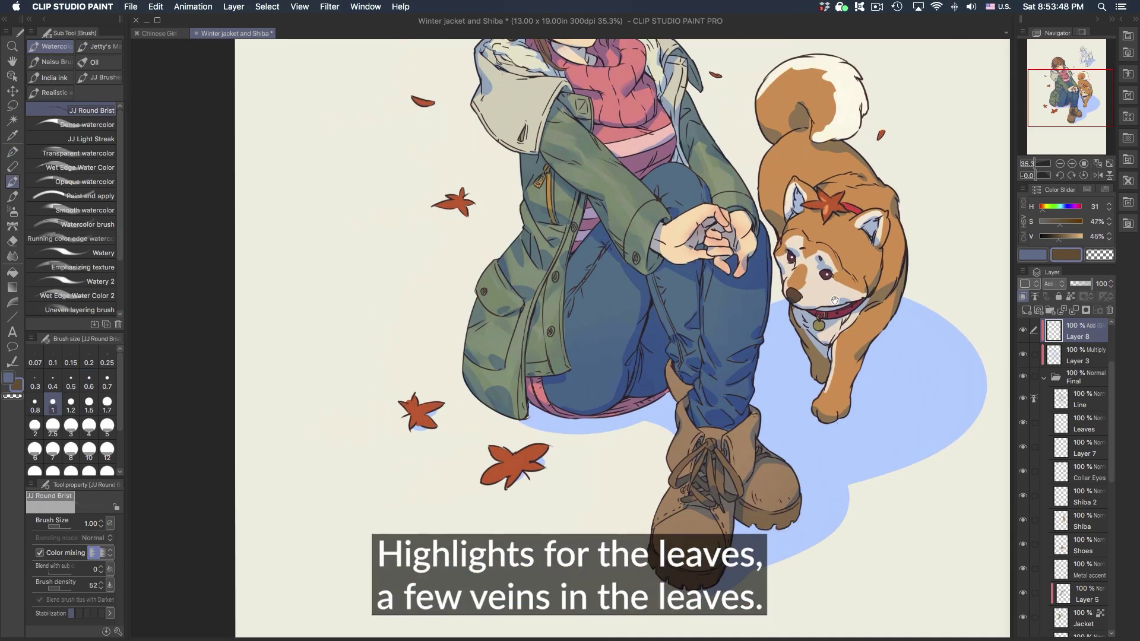
left_click_drag(628, 374, 707, 383)
scroll(725, 389, "down", 2)
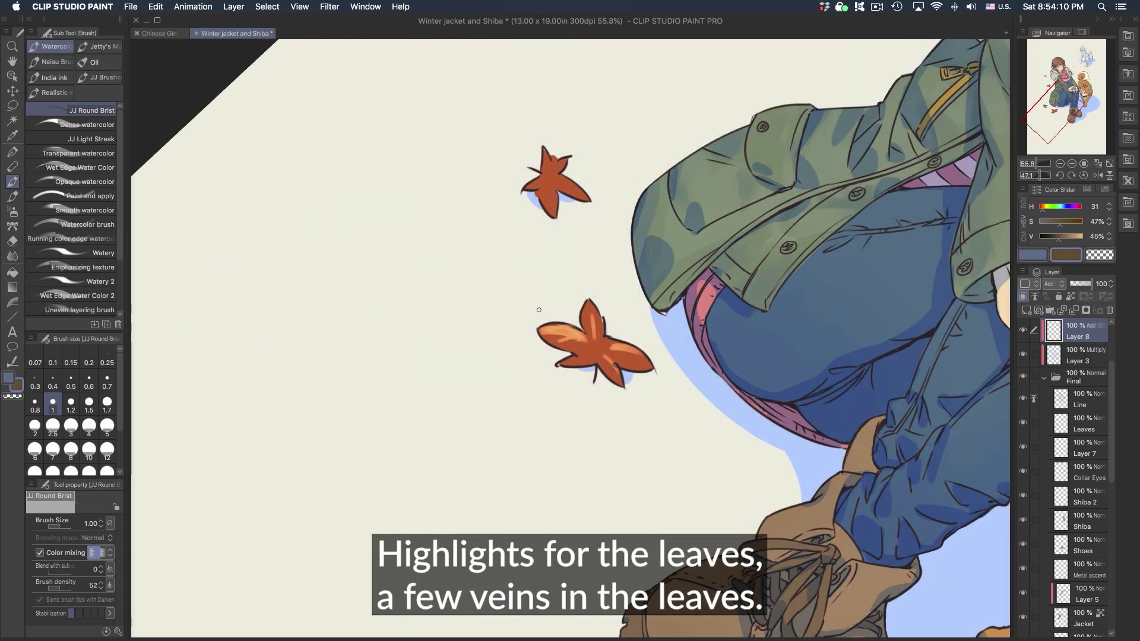
scroll(539, 309, "down", 3)
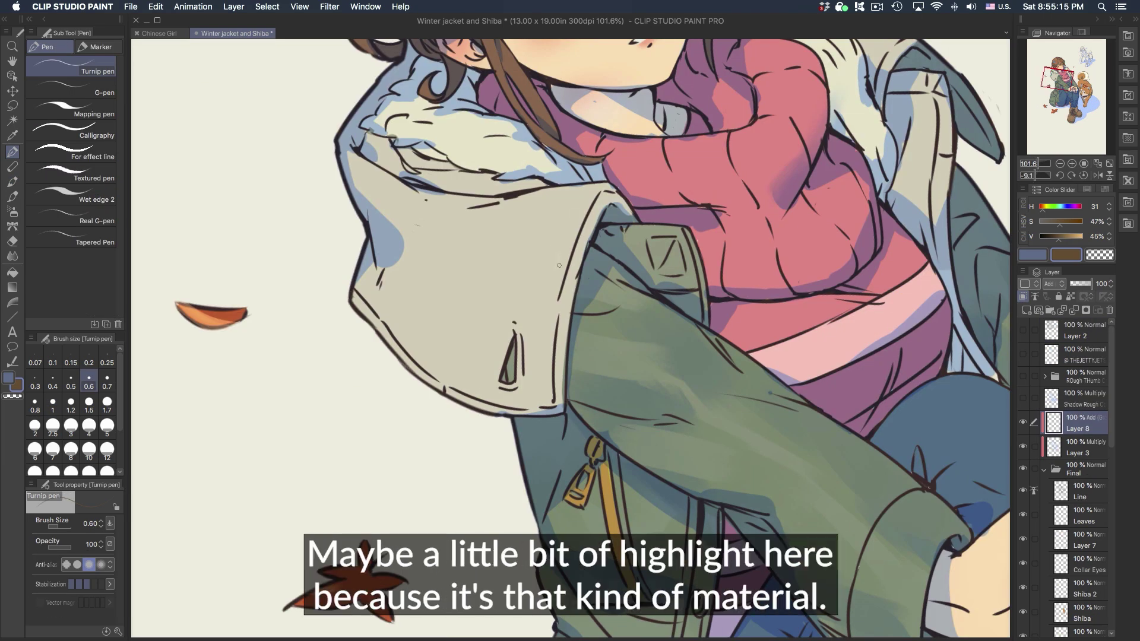
Step: Undo the trial pen stroke on the jacket's hood and paint highlights along the hood's edge with the JJ Round Brist brush at size 1
left_click_drag(562, 257, 554, 272)
key("super+z")
key("b")
left_click_drag(601, 193, 586, 212)
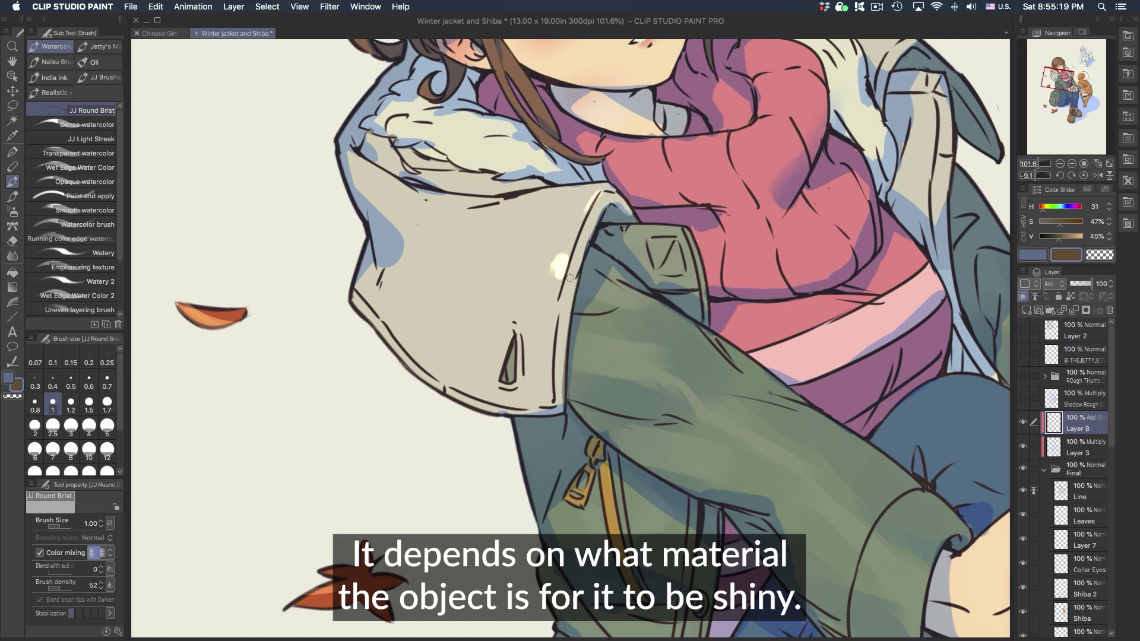
left_click_drag(563, 283, 552, 354)
Step: Try highlight strokes on the girl's jeans and undo them
scroll(572, 336, "down", 3)
mouse_move(831, 416)
left_mouse_down()
mouse_move(737, 529)
mouse_move(753, 450)
left_mouse_up()
left_click_drag(753, 451, 752, 351)
left_click_drag(676, 405, 658, 445)
key("super+z")
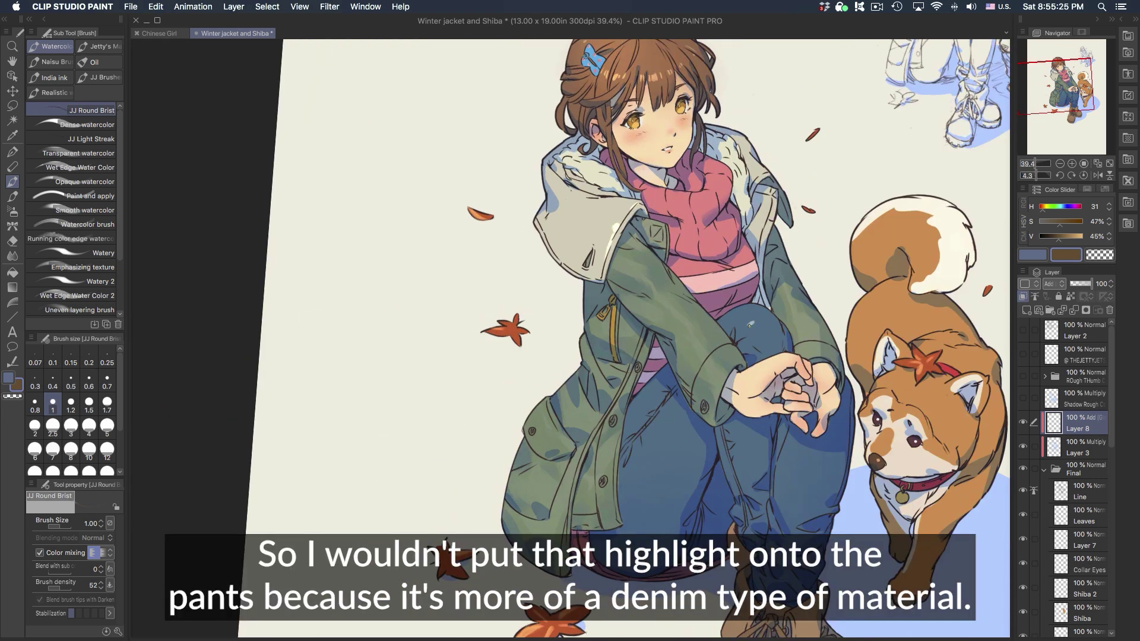
left_click_drag(775, 369, 753, 418)
scroll(752, 413, "up", 3)
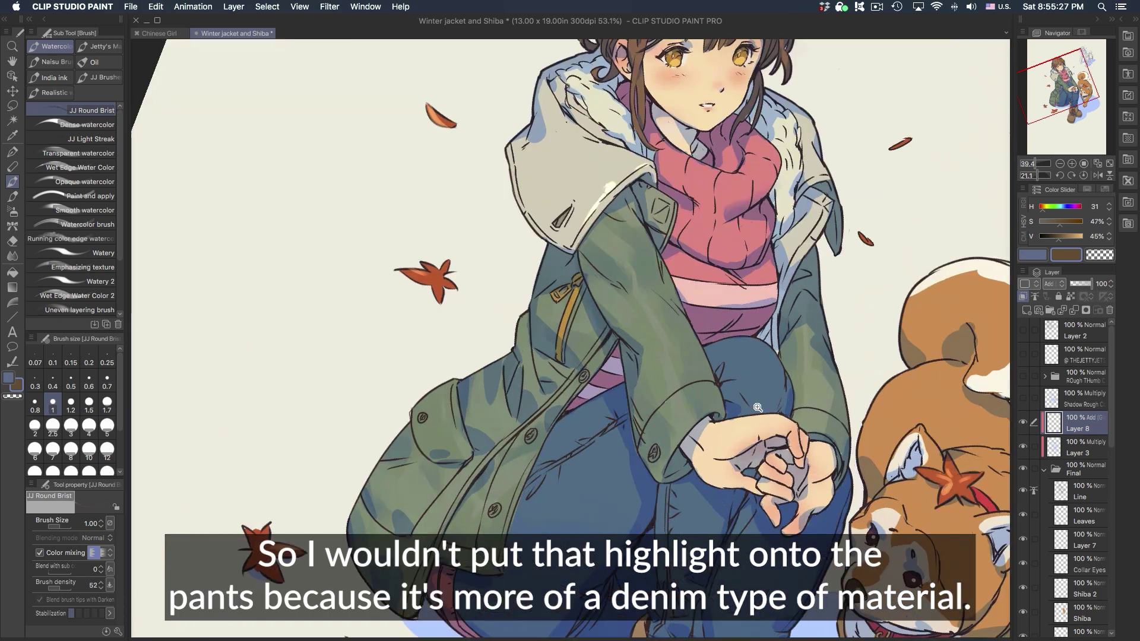
key("super+z")
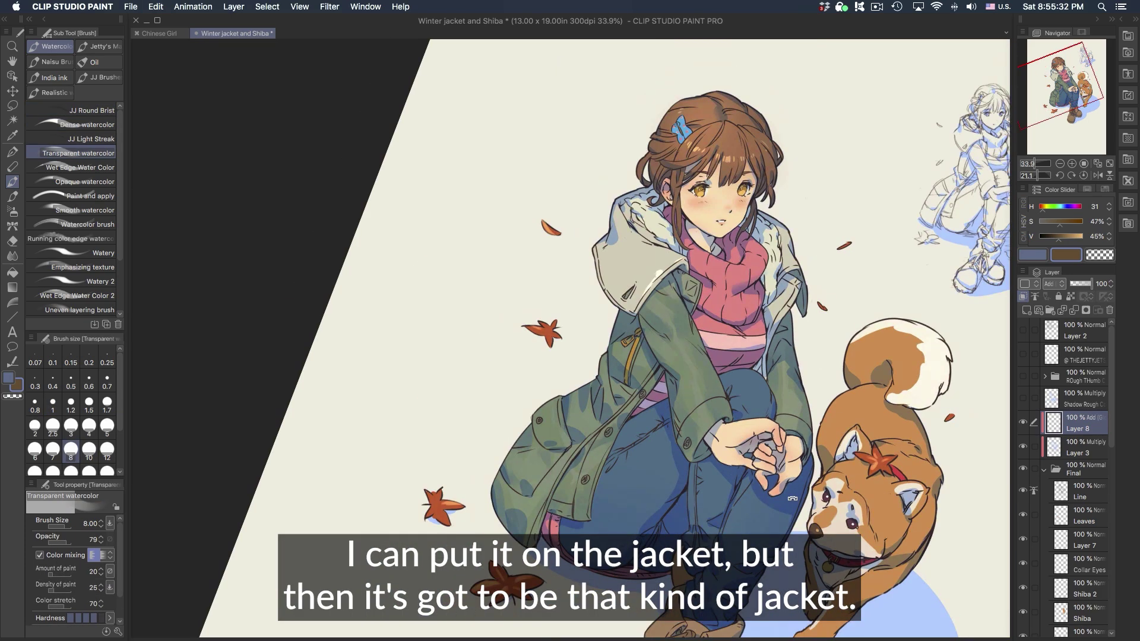
Step: Soften the hood highlight using Transparent watercolor at size 8 with transparent colour and the Blend tool at size 2
left_click_drag(792, 498, 840, 381)
left_click_drag(663, 257, 712, 252)
key("c")
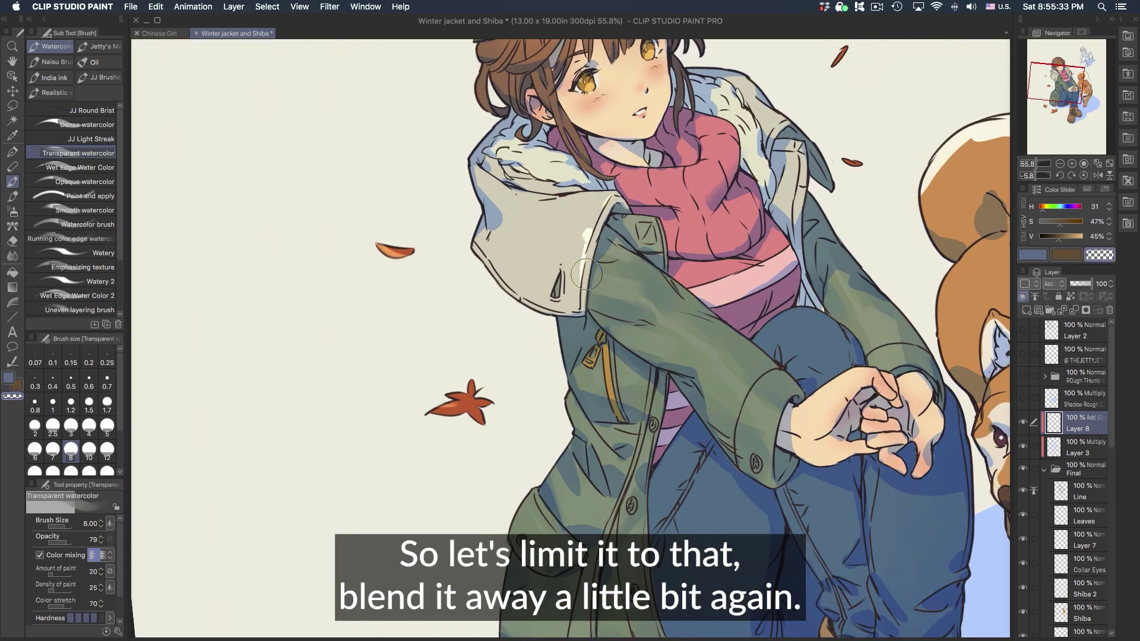
left_click_drag(586, 275, 582, 261)
left_click(693, 235, "alt")
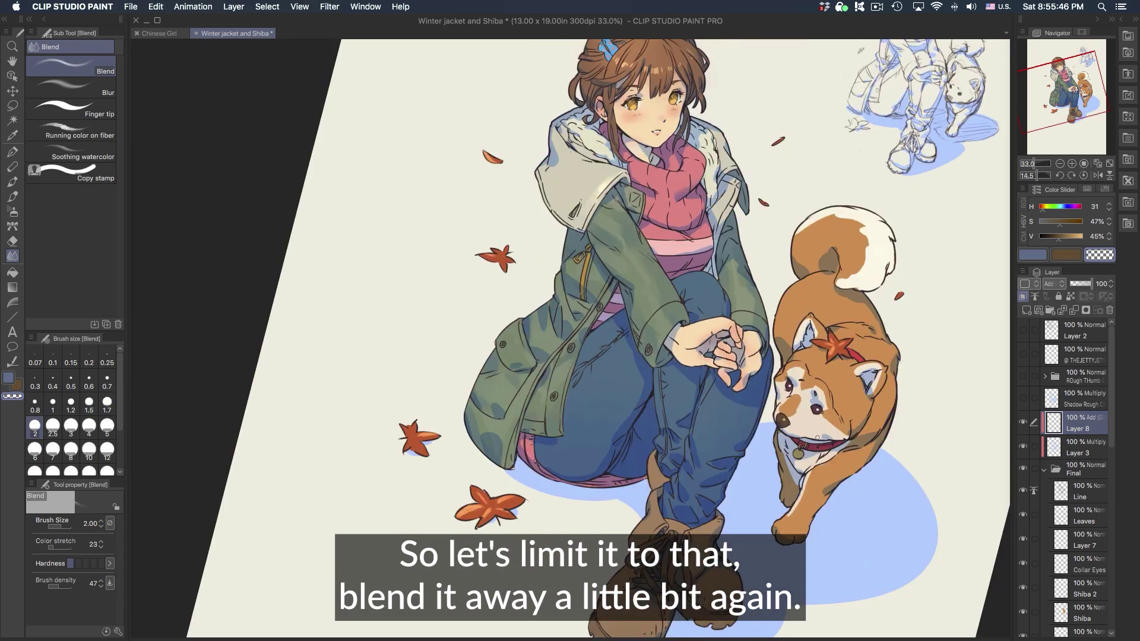
scroll(738, 531, "down", 3)
scroll(738, 531, "right", 2)
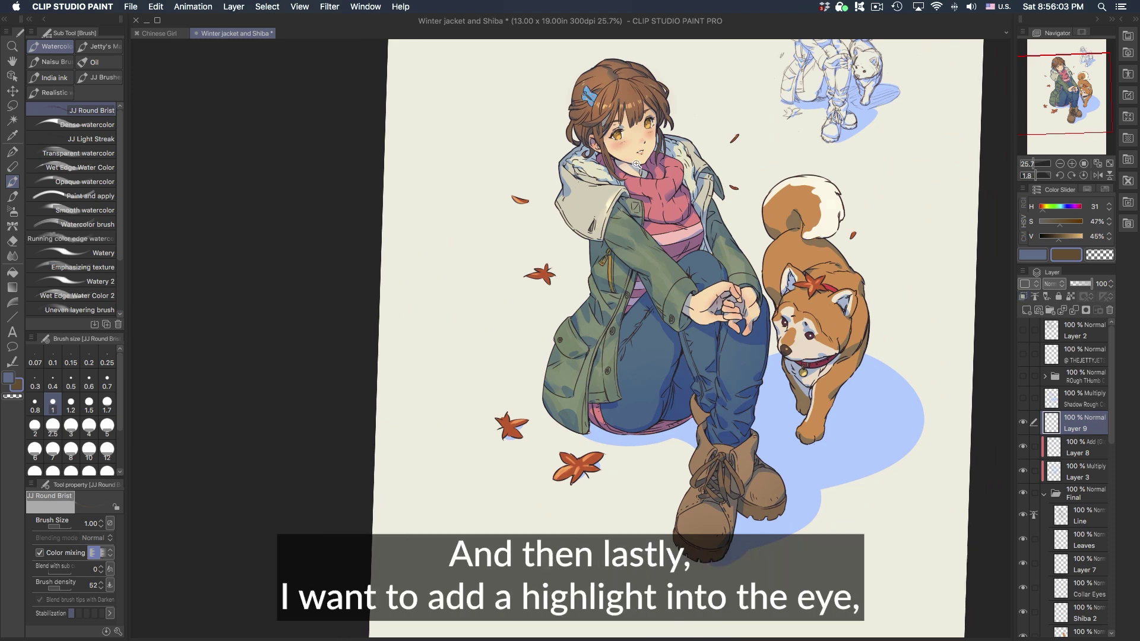
Step: Try a brush highlight over the girl's eye on Layer 9 and undo it
scroll(821, 437, "up", 5)
scroll(821, 436, "up", 4)
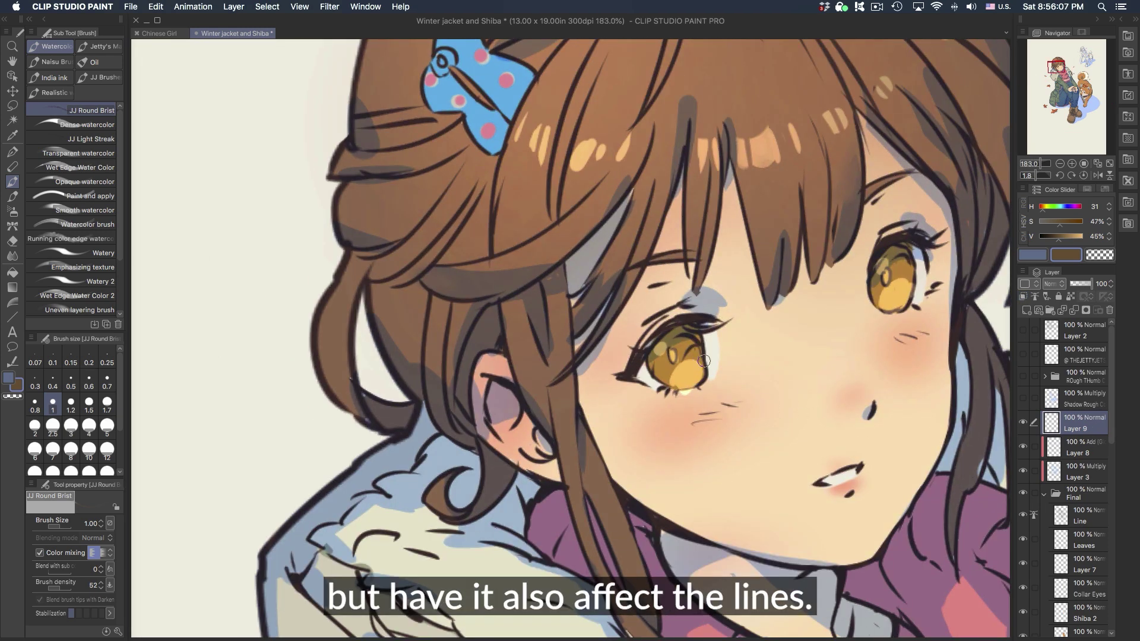
left_click_drag(689, 368, 721, 355)
key("super+z")
Step: Try an eye highlight on the Add (Glow) layer with a colour sampled from the iris and undo the strokes
left_click(1079, 447)
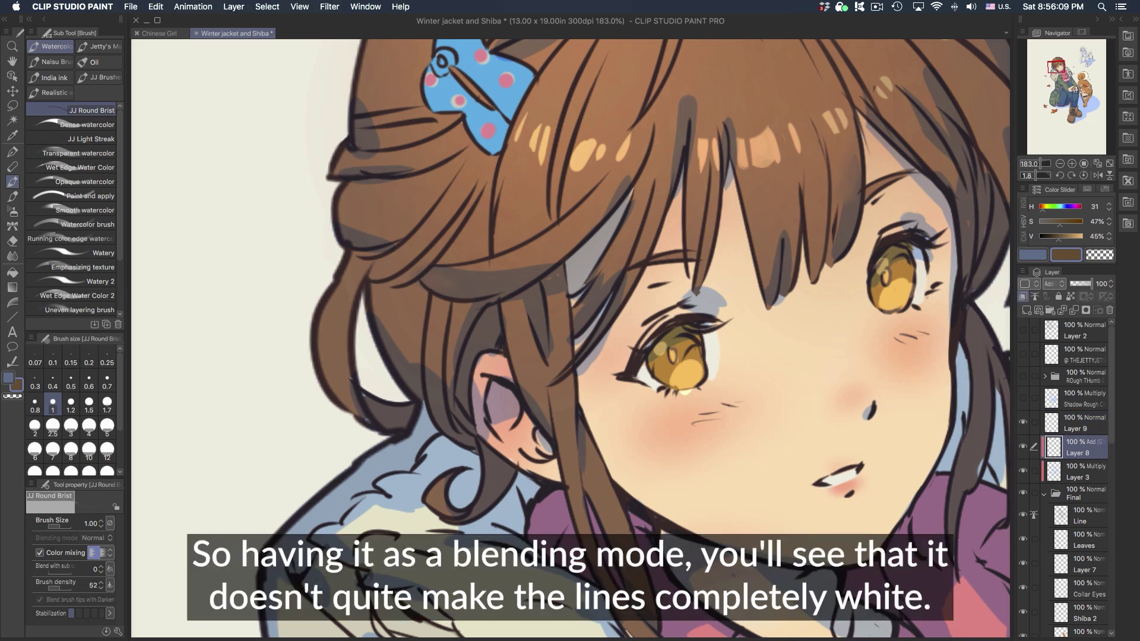
left_click(690, 374, "alt")
mouse_move(686, 367)
left_mouse_down()
mouse_move(721, 349)
mouse_move(667, 351)
mouse_move(683, 343)
mouse_move(690, 366)
left_mouse_up()
key("super+z")
key("super+z")
key("super+z")
key("super+z")
key("super+z")
key("super+z")
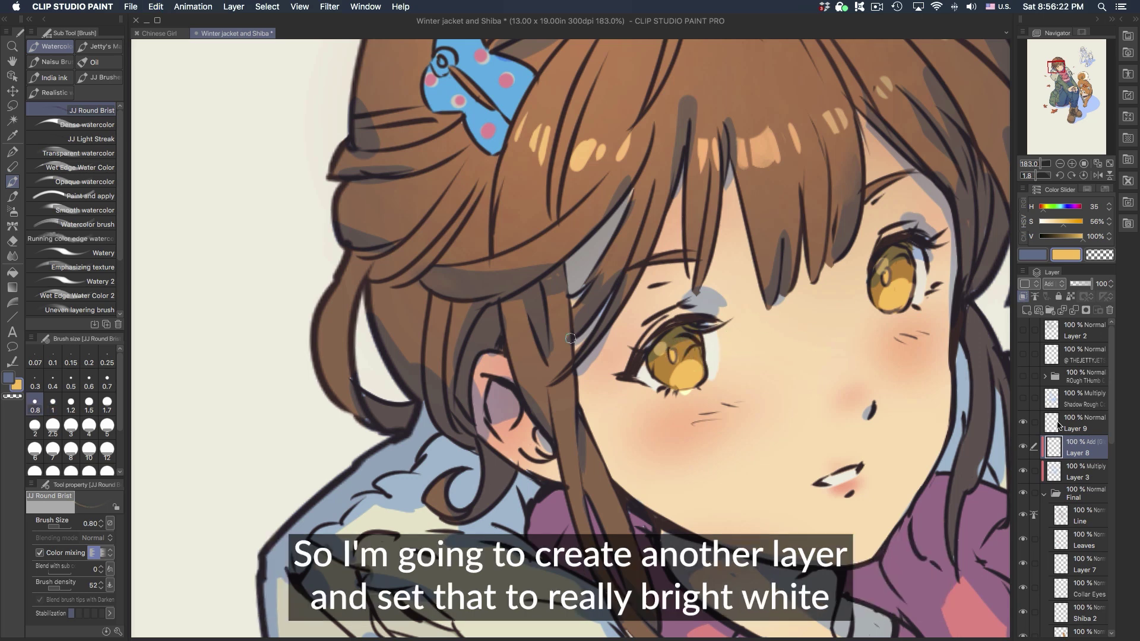
Step: On Layer 9, paint near-white specular highlights, H 35, S 9%, V 100%, in both of the girl's eyes with the Turnip pen at size 0.6
left_click(1083, 423)
left_click(89, 380)
key("bracketleft")
mouse_move(1062, 222)
left_mouse_down()
mouse_move(1048, 222)
mouse_move(1089, 237)
left_mouse_up()
left_click_drag(1048, 222, 1043, 222)
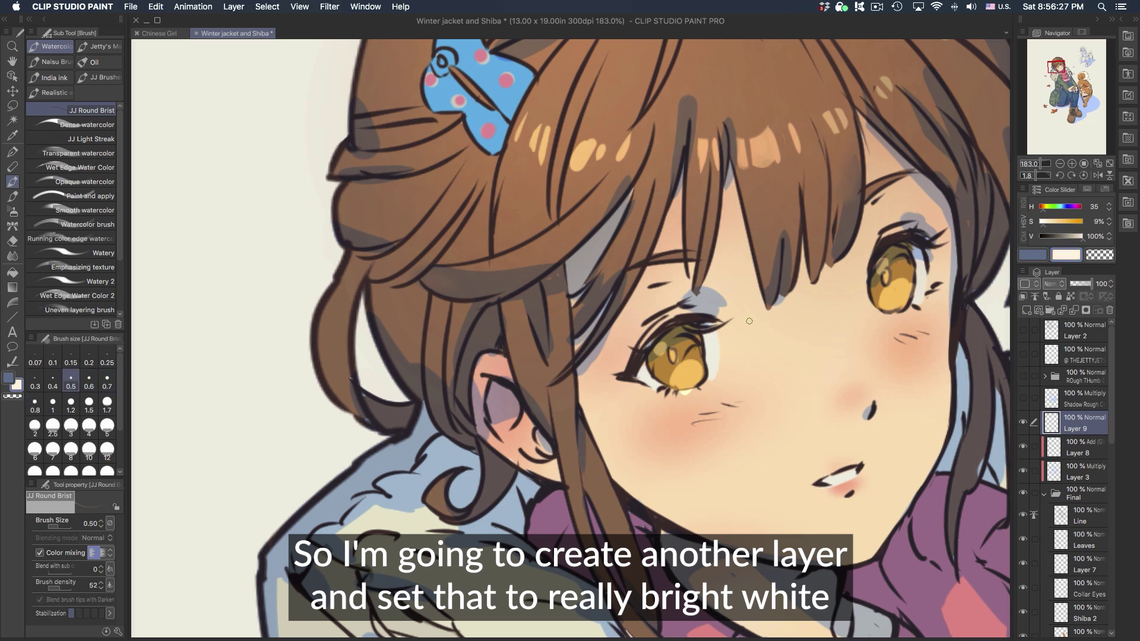
key("p")
left_click_drag(665, 344, 662, 350)
key("super+z")
left_click(661, 350)
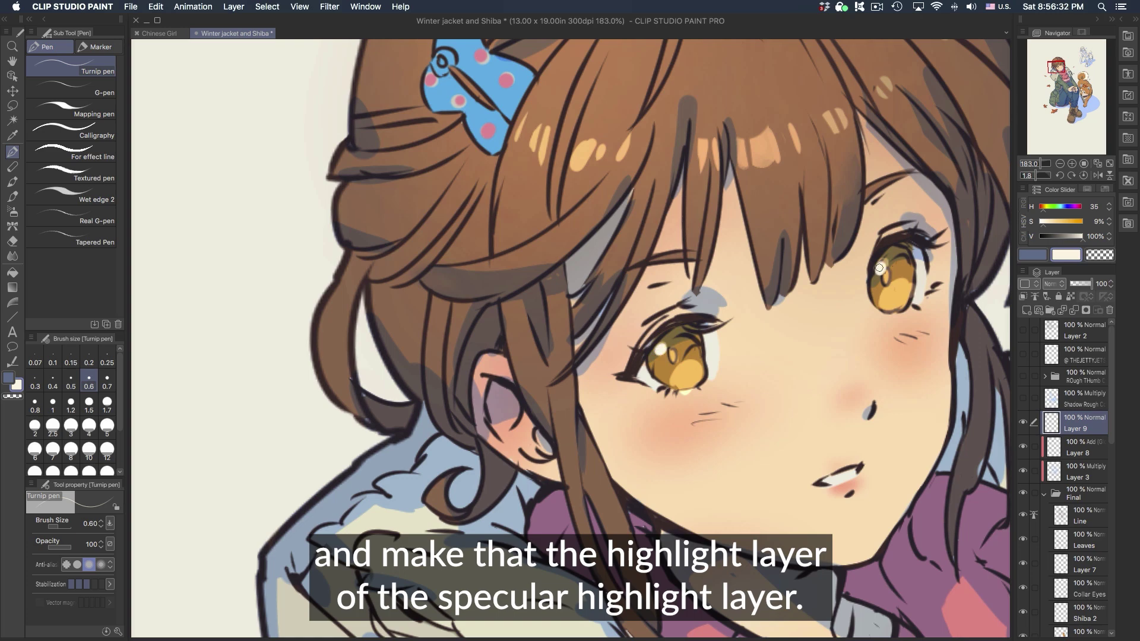
left_click_drag(907, 249, 766, 267)
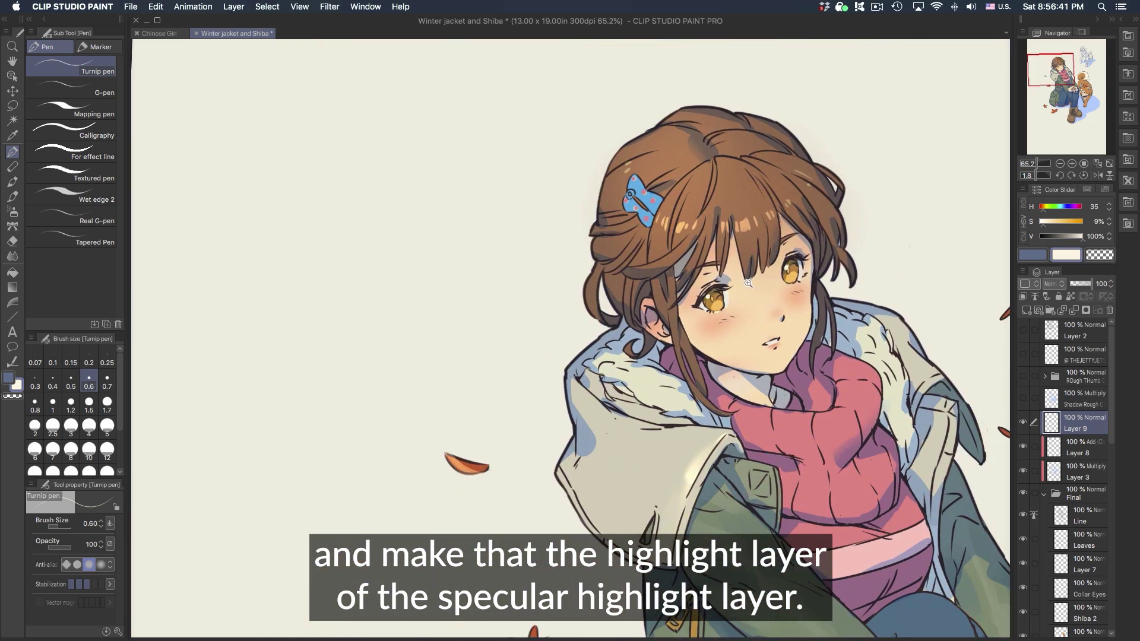
Step: Try opaque near-white strokes across the girl's eye on Layer 9 and undo them
left_click_drag(748, 283, 849, 282)
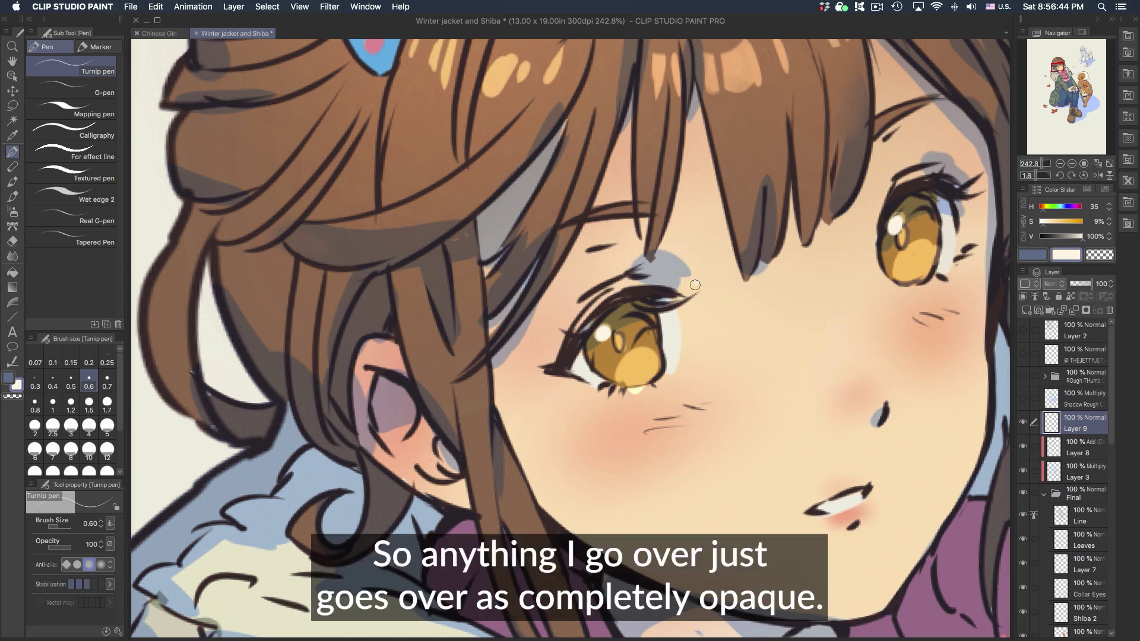
left_click_drag(705, 283, 600, 387)
left_click_drag(685, 339, 611, 380)
key("super+z")
key("super+z")
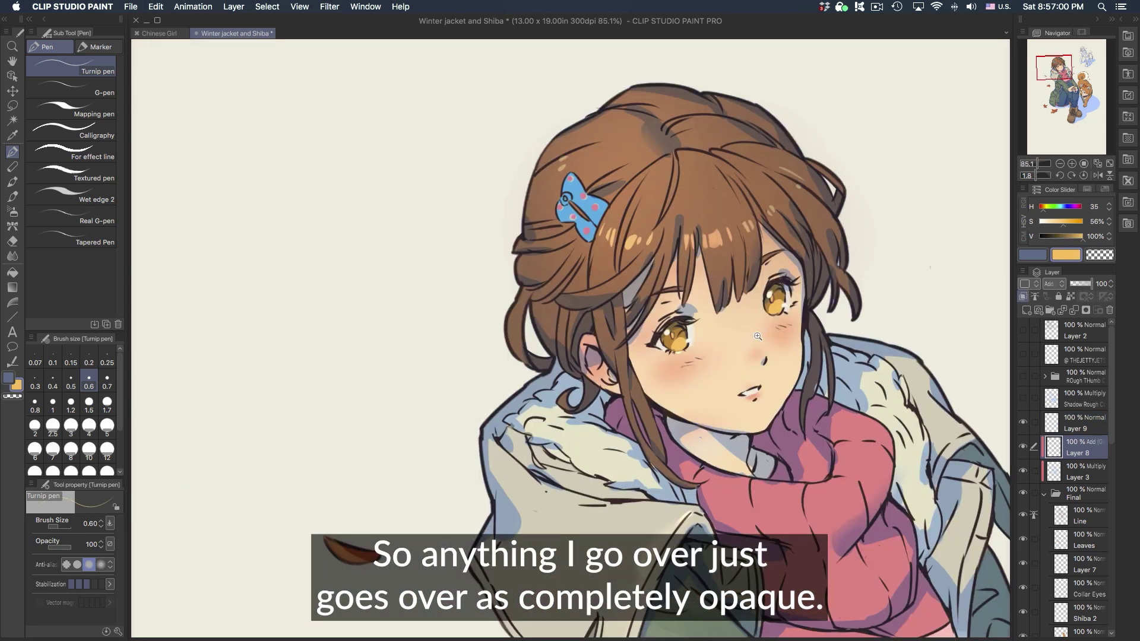
Step: Brighten the lower iris of the girl's eye with small H 35, S 56%, V 100% speckles on the Add (Glow) Layer 8, using the Turnip pen at size 0.6
scroll(583, 362, "up", 4)
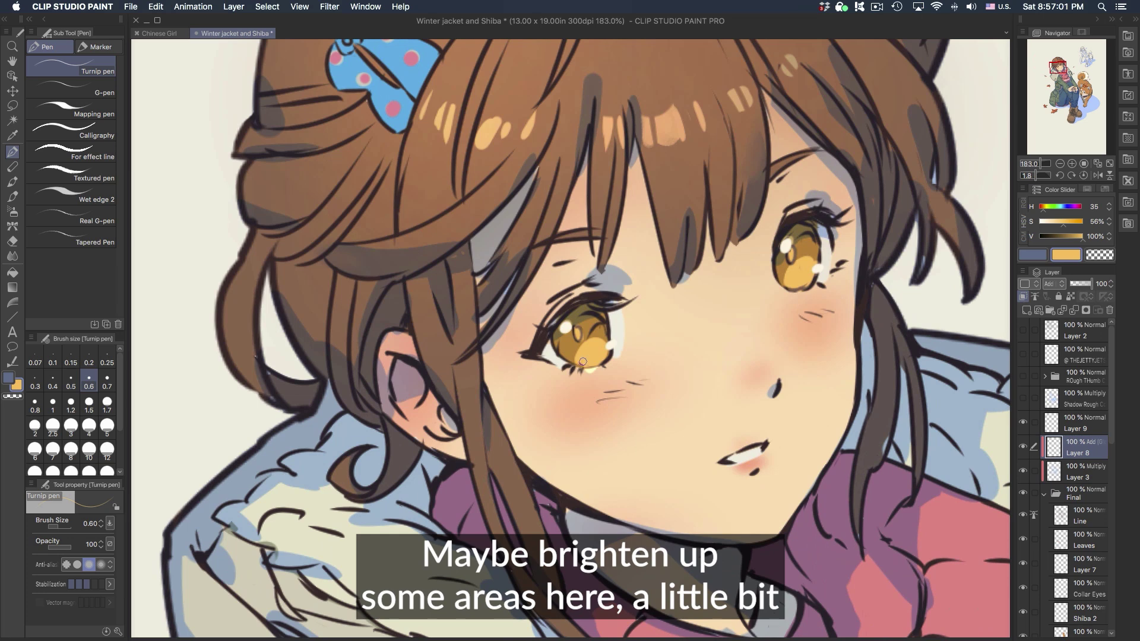
left_click(566, 351)
key("super+z")
left_click(565, 351)
left_click(583, 359)
scroll(602, 349, "down", 5)
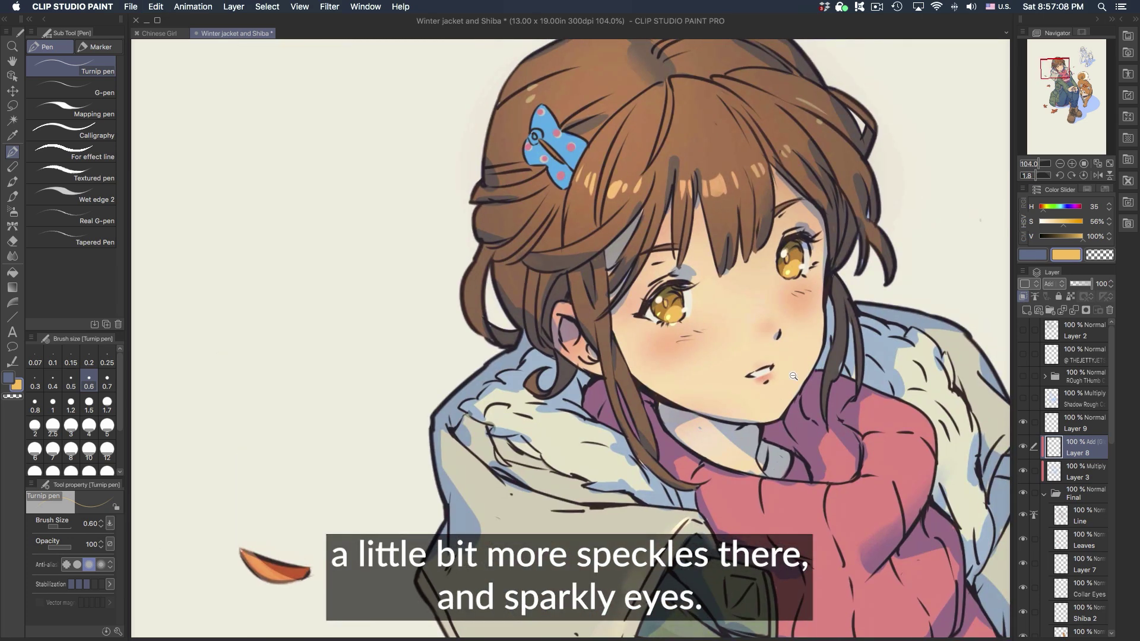
Step: Sample the gold of the jacket pocket's zipper on Layer 8 and darken the colour to H 34, S 59%, V 43%
left_click_drag(841, 420, 860, 389)
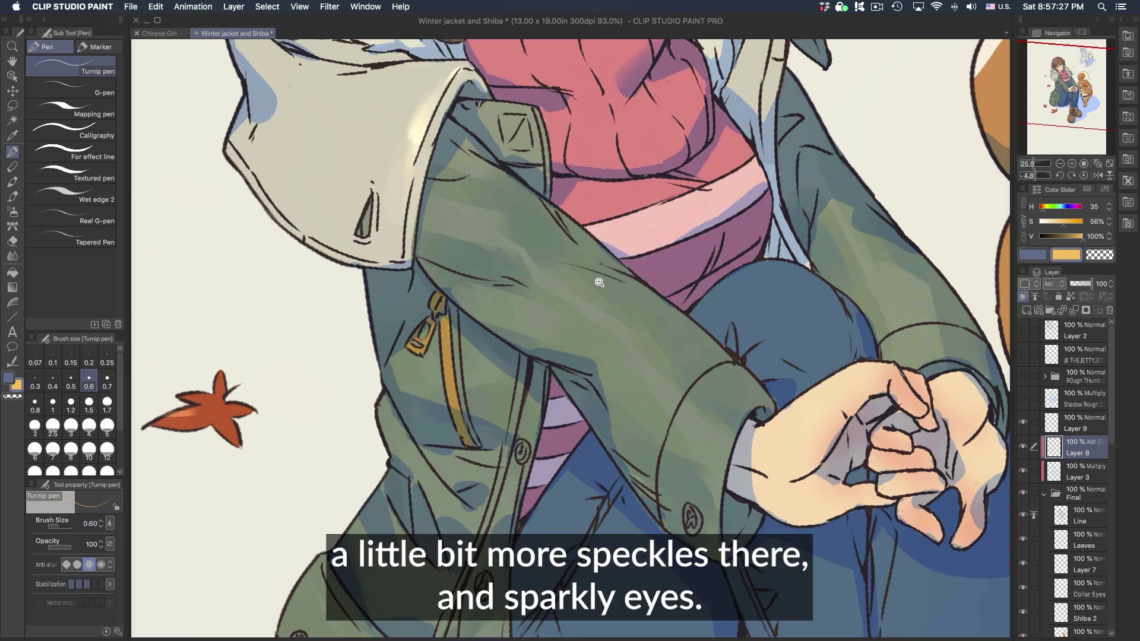
scroll(572, 338, "up", 3)
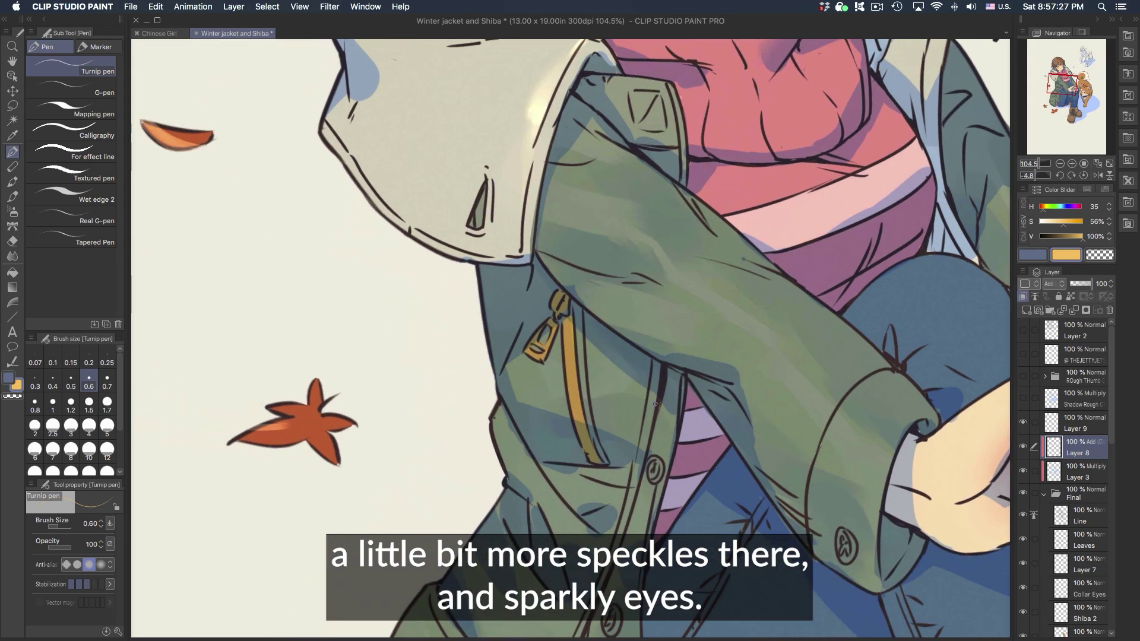
left_click(569, 350, "alt")
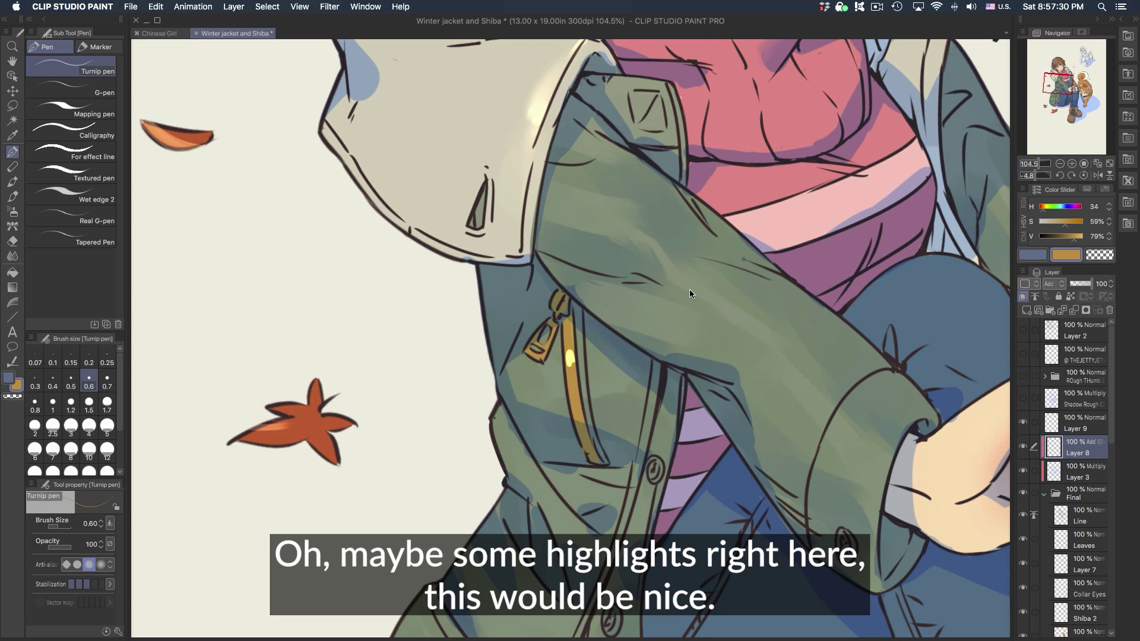
key("ctrl+z")
left_click(1058, 237)
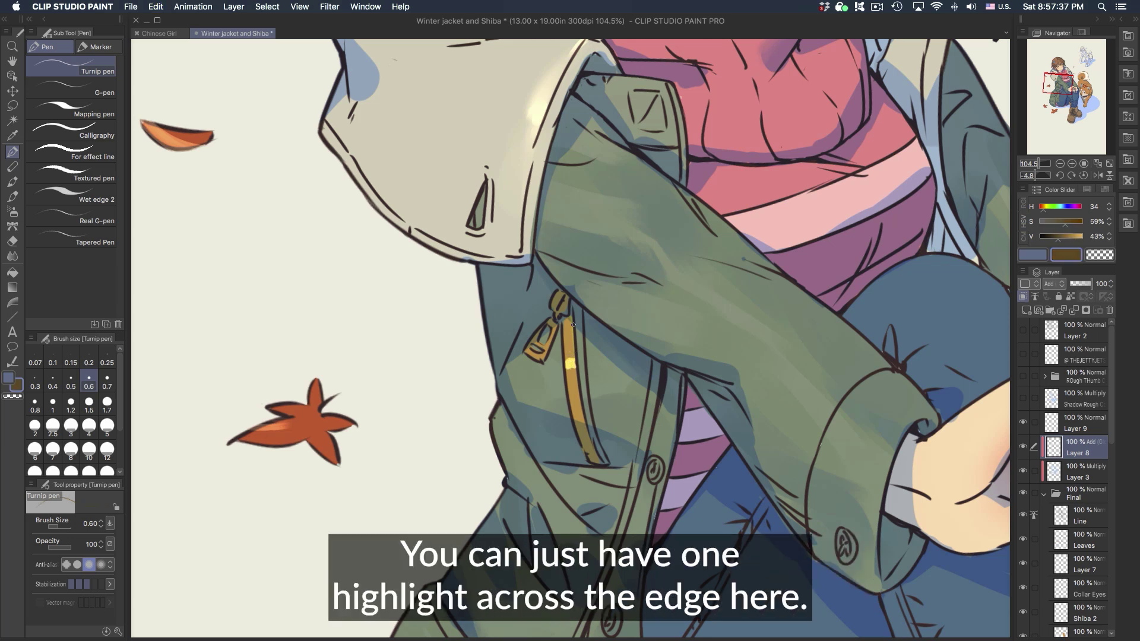
Step: Try glow highlight strokes down the edge of the pocket zipper and undo them
left_click_drag(573, 321, 584, 432)
key("super+z")
key("super+z")
key("ctrl+z")
left_click_drag(571, 326, 579, 408)
key("super+z")
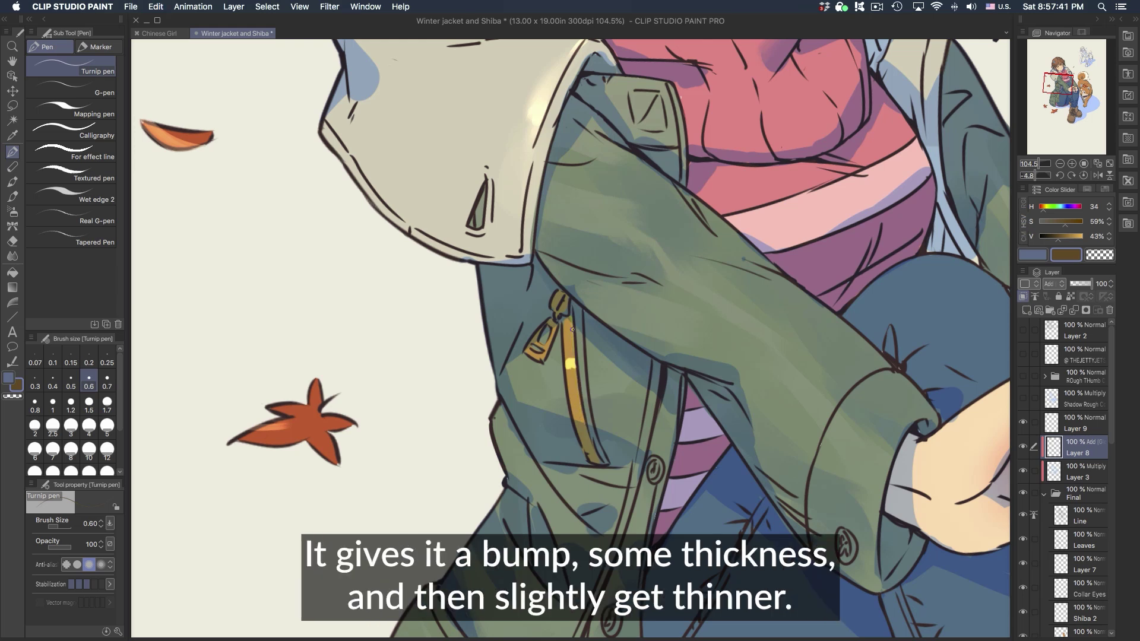
Step: Paint a tapering glow highlight down the pocket zipper's edge and add short marks suggesting its teeth
left_click_drag(573, 326, 586, 434)
left_click_drag(601, 302, 644, 304)
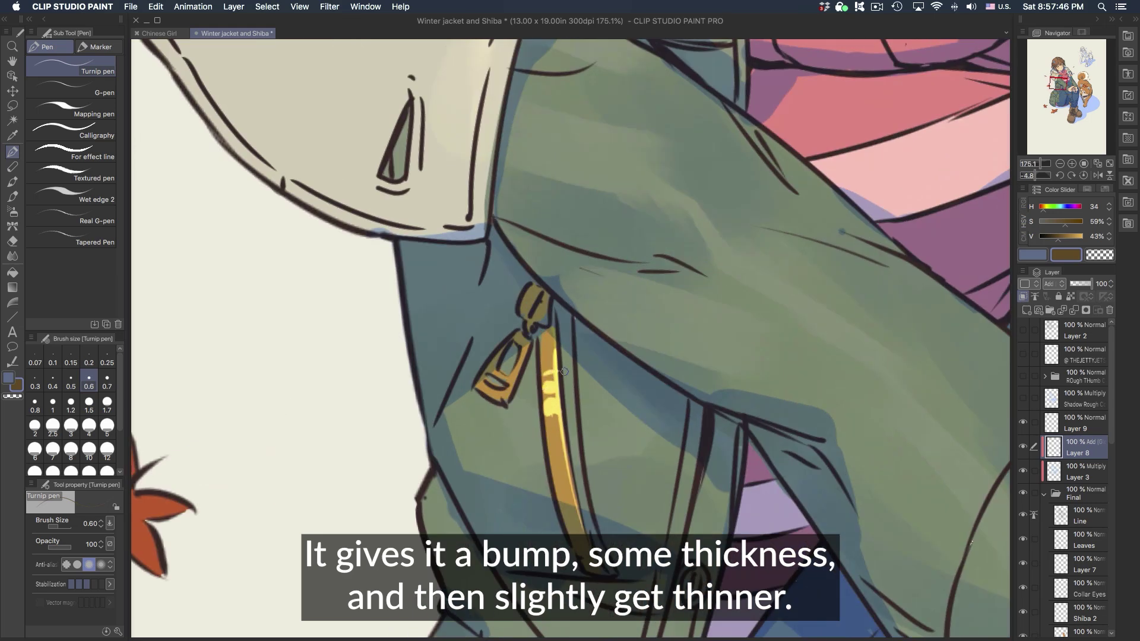
mouse_move(545, 362)
left_mouse_down()
mouse_move(580, 364)
mouse_move(554, 374)
left_mouse_up()
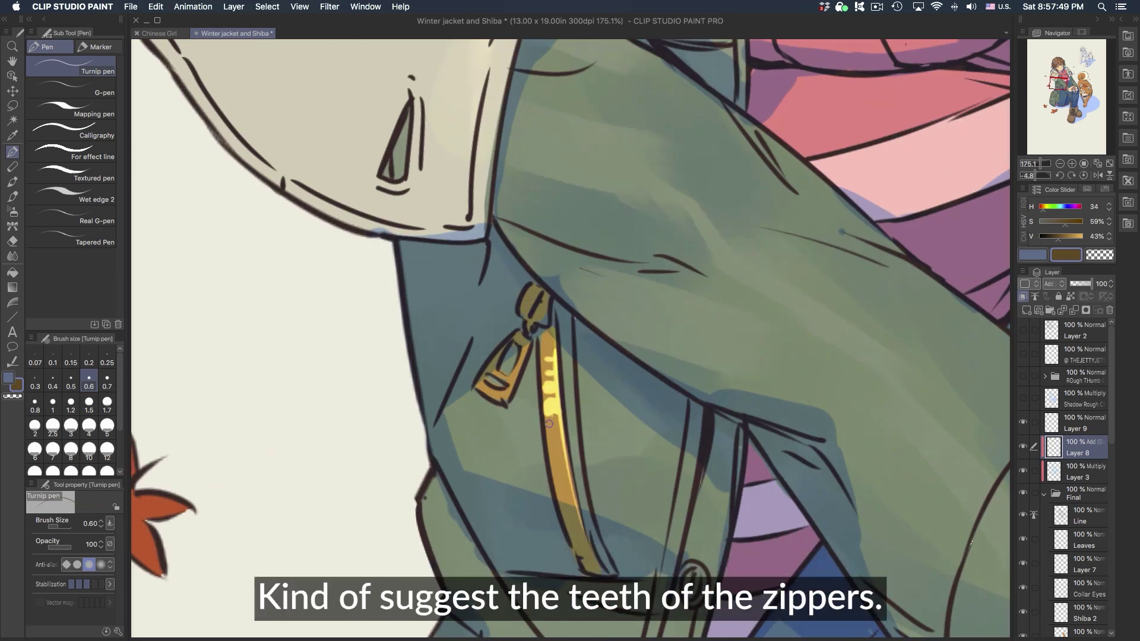
left_click_drag(550, 416, 556, 424)
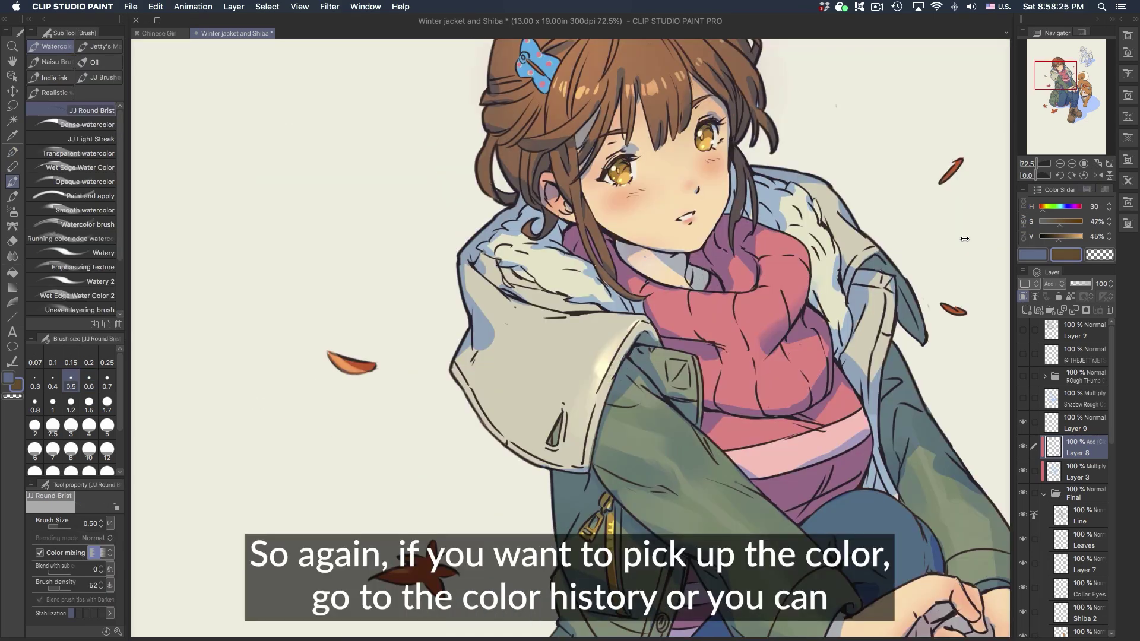
Step: Switch the Eyedropper back and forth between Obtain display color and Pick up color from layer
key("i")
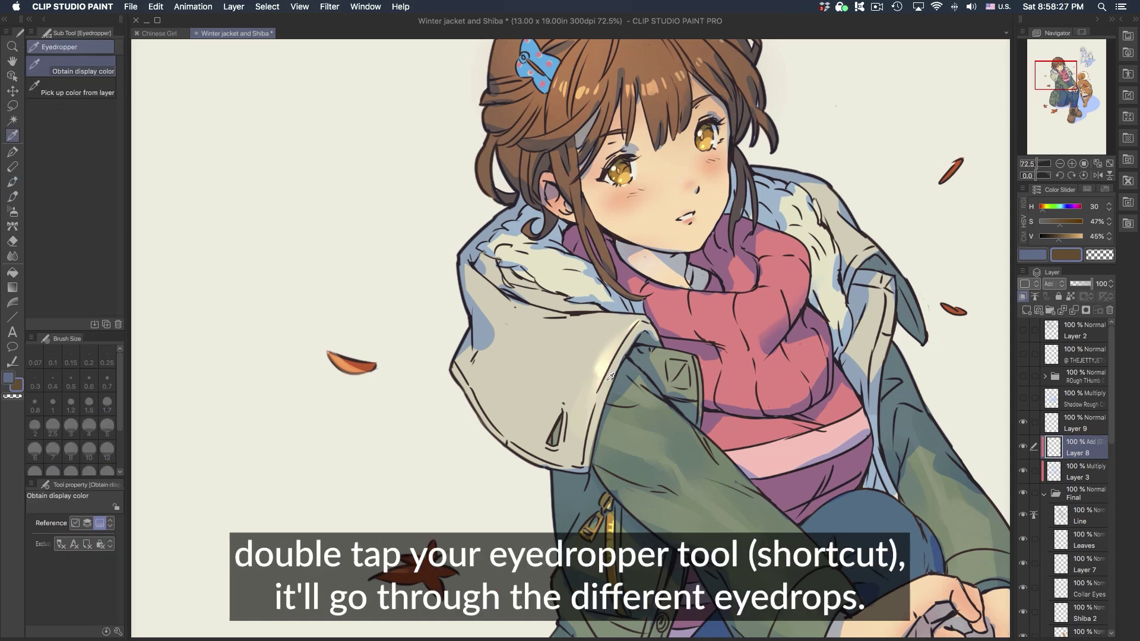
key("i")
key("i")
key("i")
key("i")
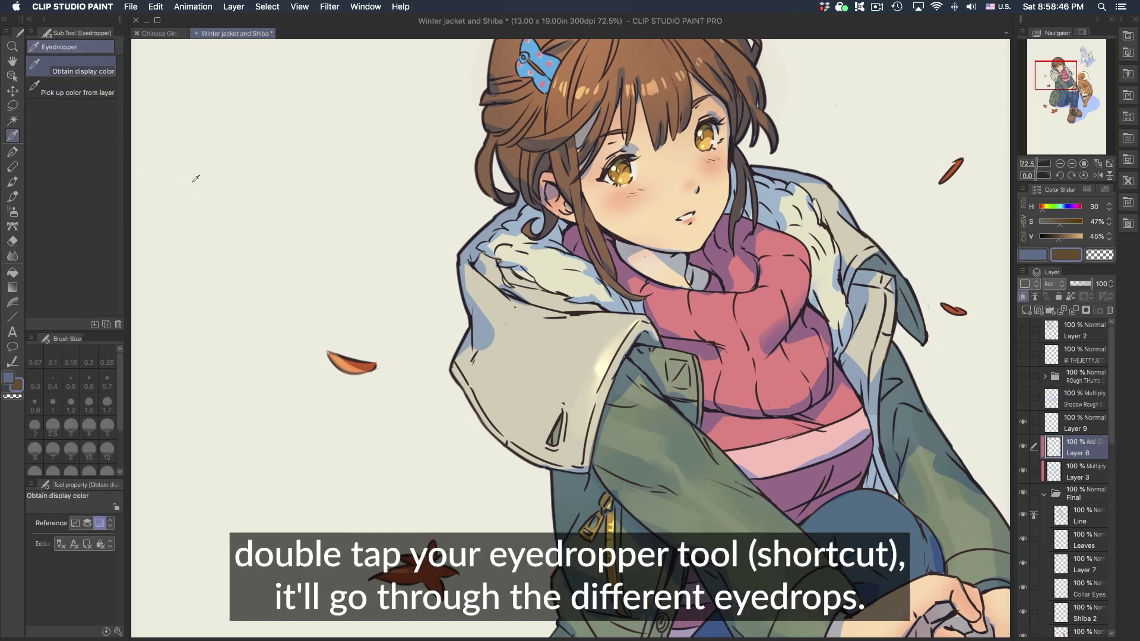
key("i")
key("i")
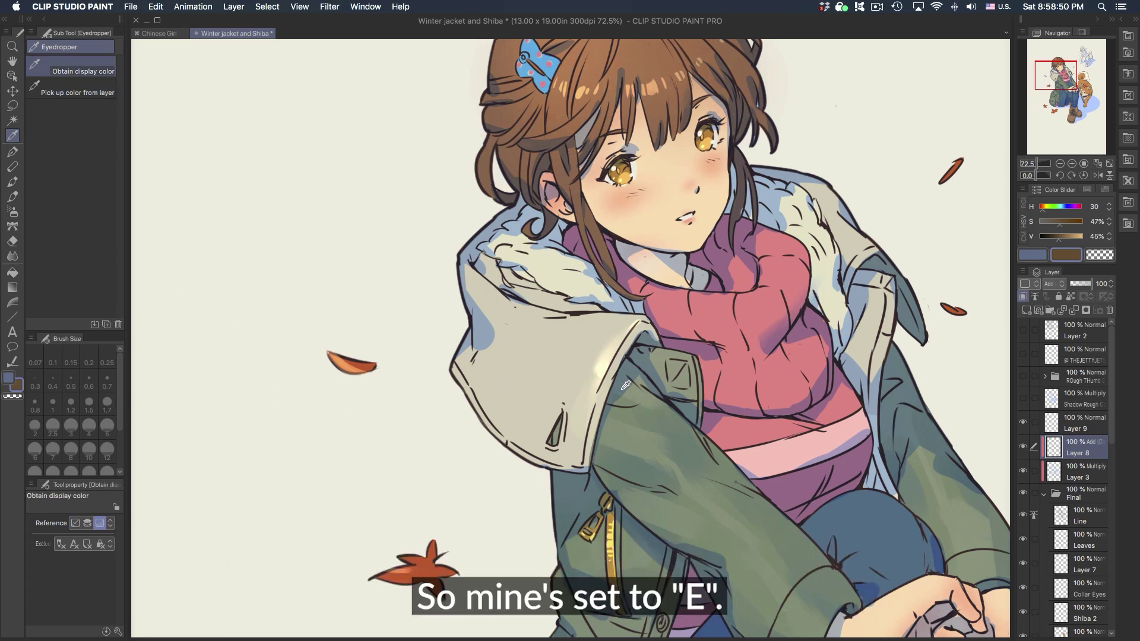
Step: Set JJ Round Brist to size 0.7 and pick the hood highlight's layer colour, H 30, S 47%, V 45%
key("b")
left_click(618, 339, "alt")
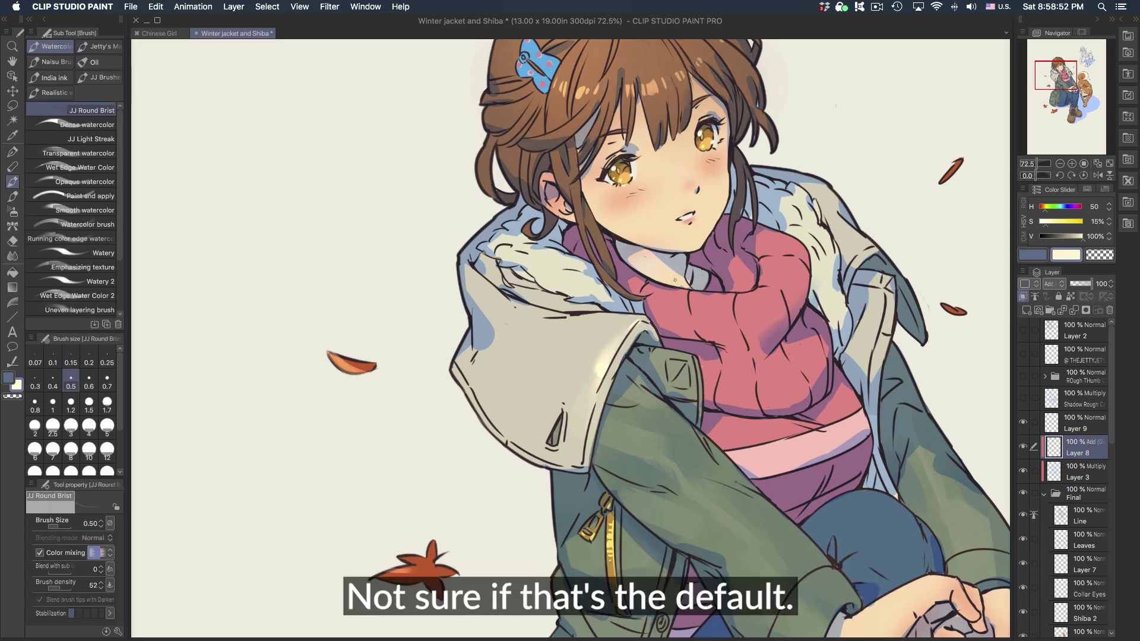
key("]")
key("]")
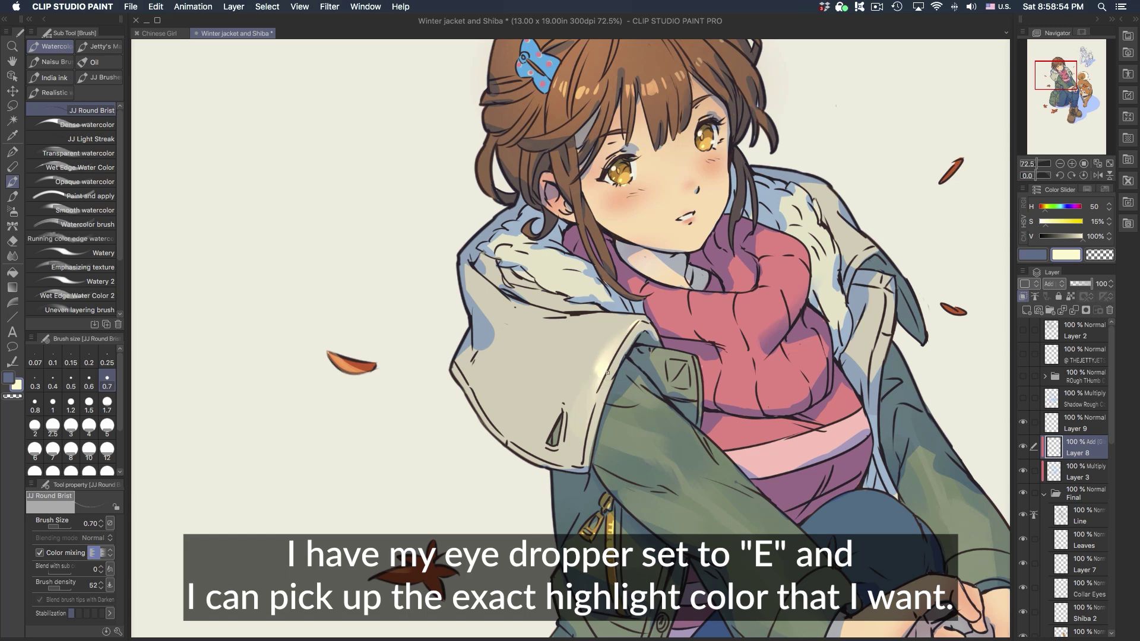
key("e")
left_click(608, 360)
key("p")
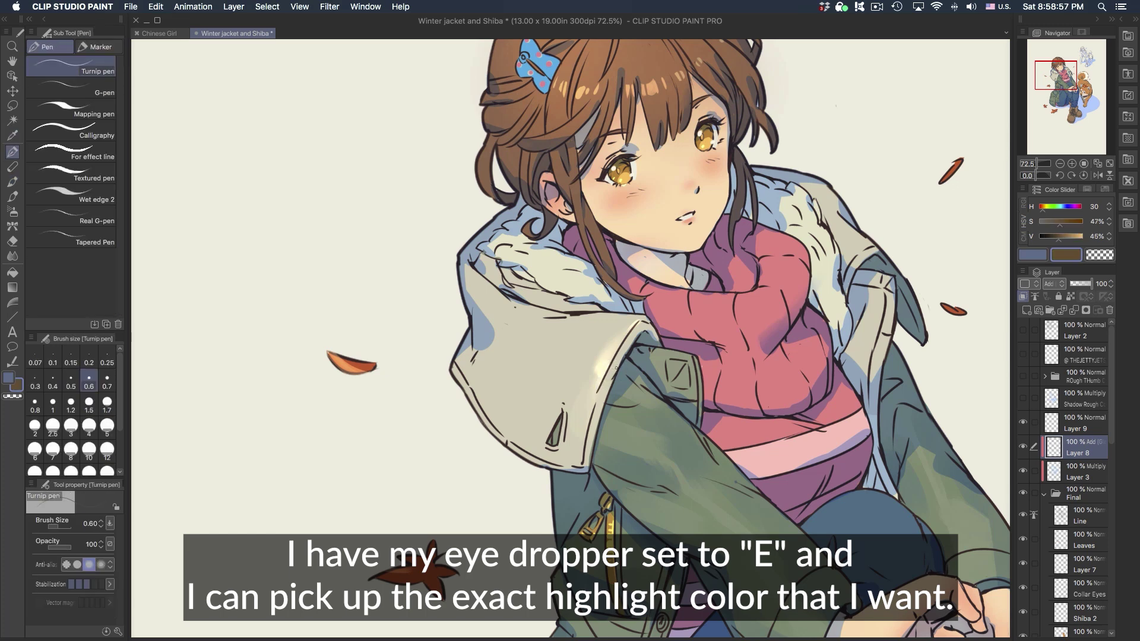
key("super+z")
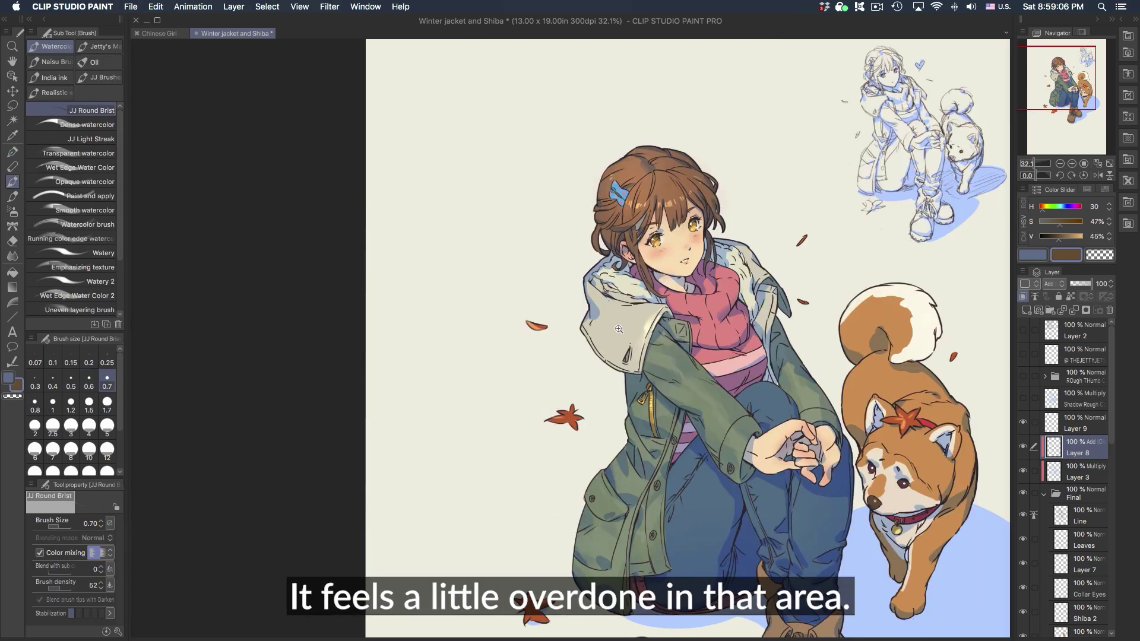
Step: Tone down the highlight along the hood's edge on Layer 8 using JJ Round Brist at size 0.7 with transparent colour
left_click_drag(619, 329, 666, 354)
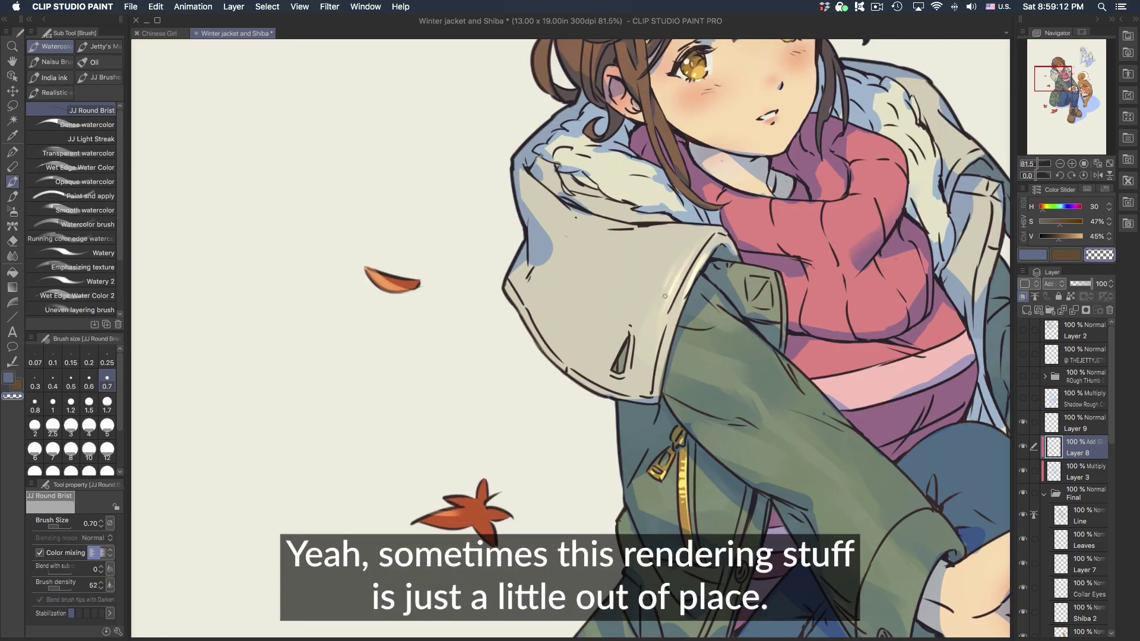
key("c")
left_click_drag(676, 285, 690, 269)
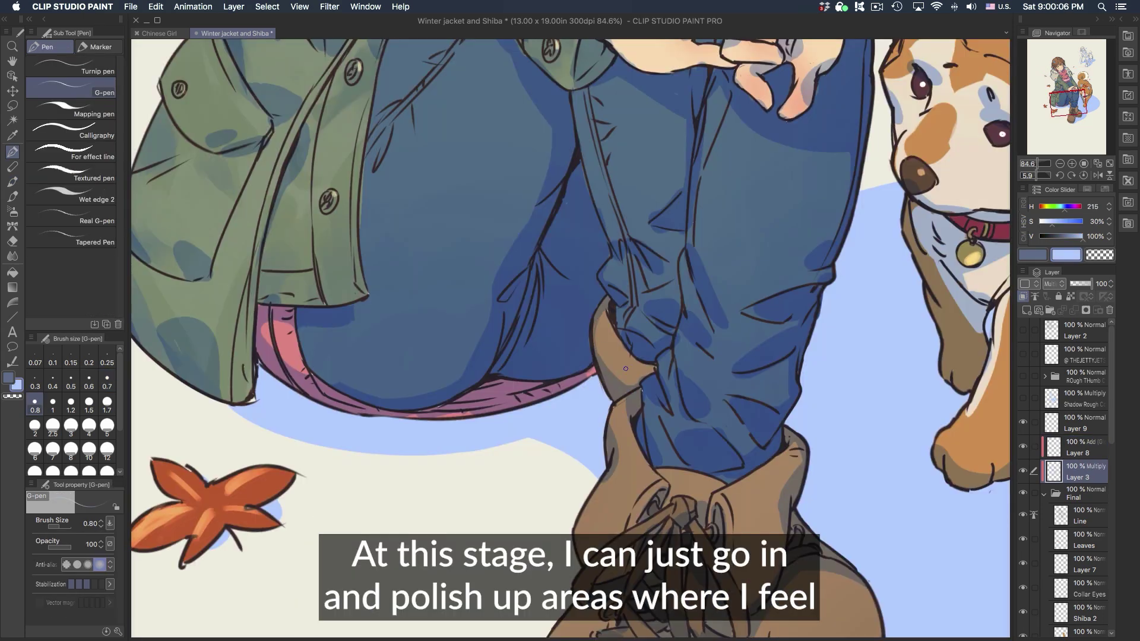
Step: Set the G-pen to size 1.5 for polishing the shadows on the Multiply Layer 3 and check the whole illustration
left_click_drag(645, 241, 842, 490)
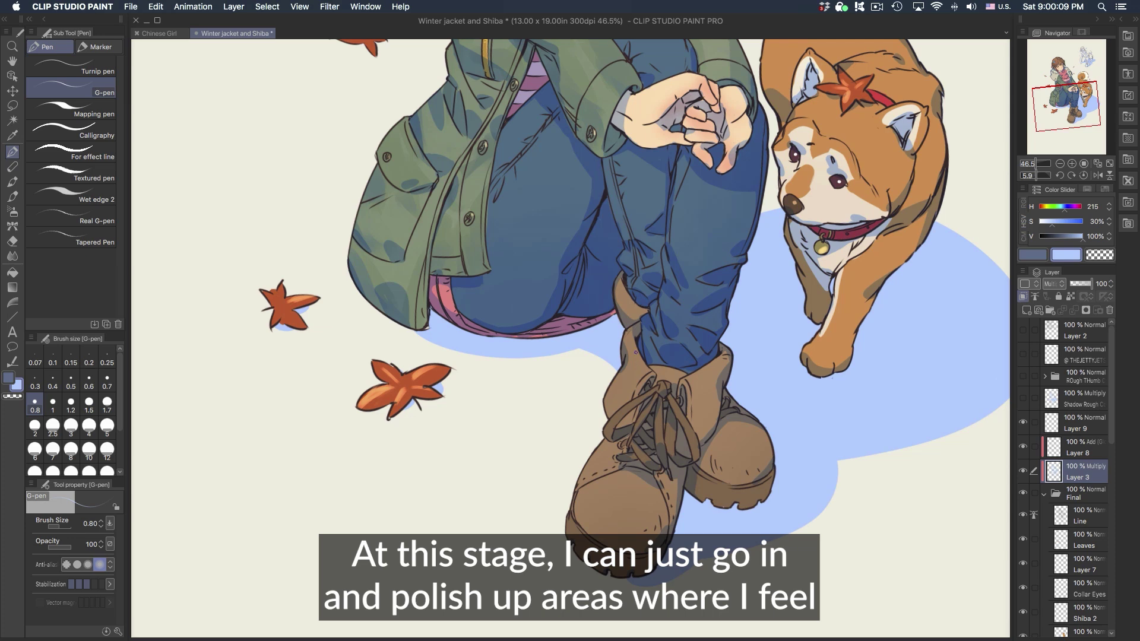
key("bracketright")
key("bracketright")
key("bracketright")
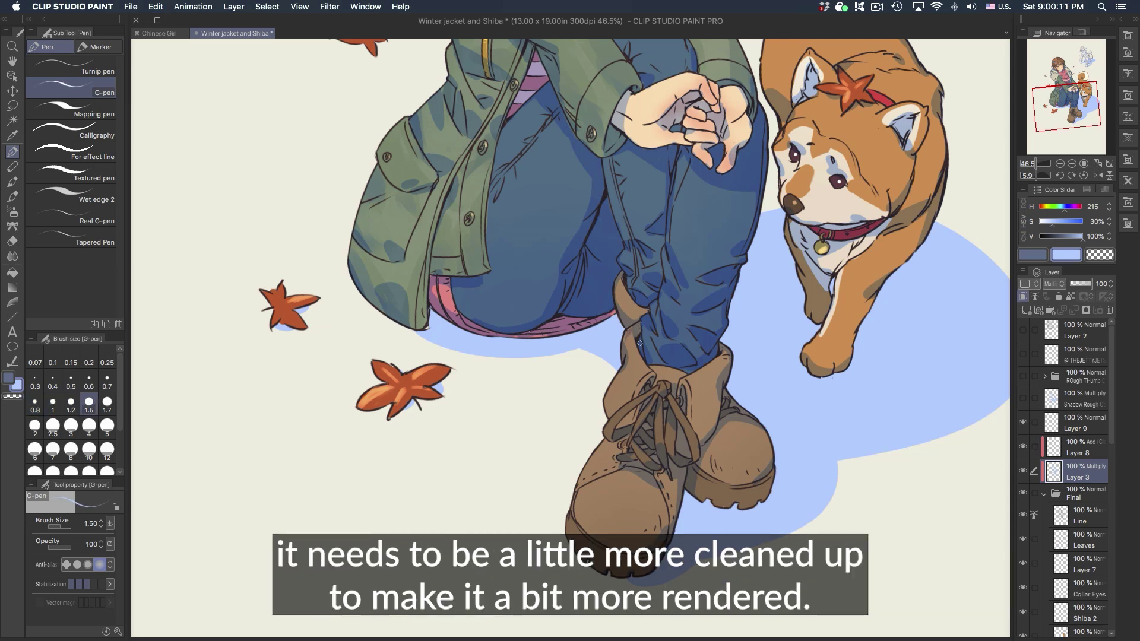
scroll(626, 357, "down", 3)
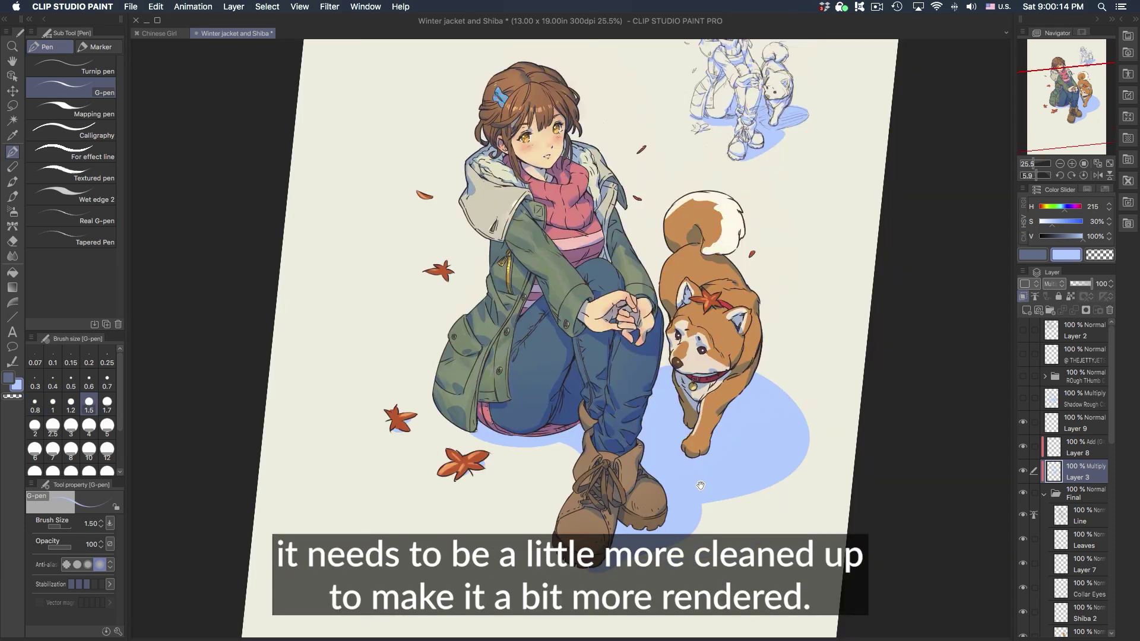